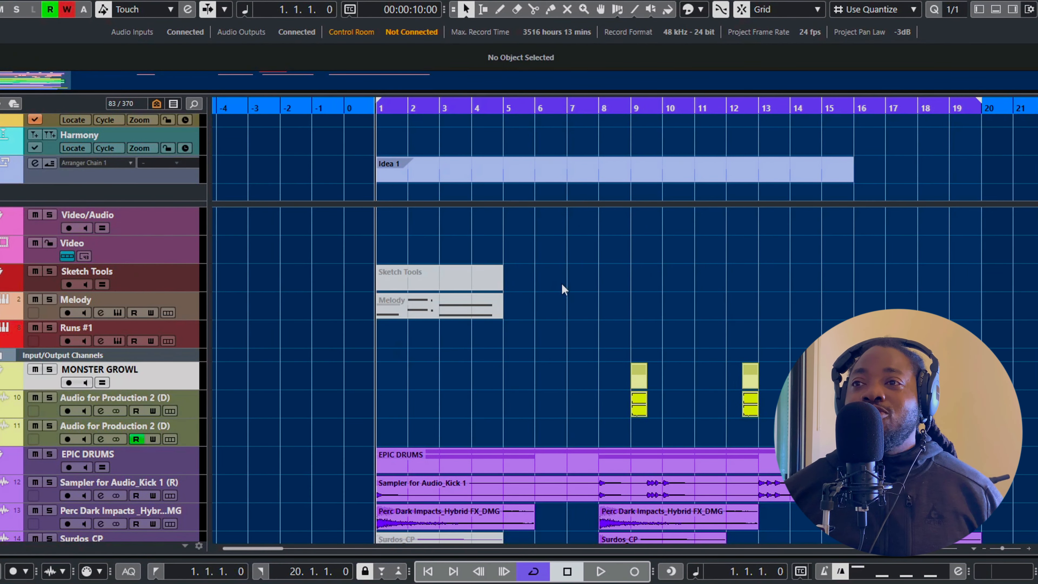
Play the arrangement from bar 1 while looking over the tracks from the Sketch Tools folder down to the Gospel Organ
scroll(599, 272, up, 2)
scroll(600, 272, down, 2)
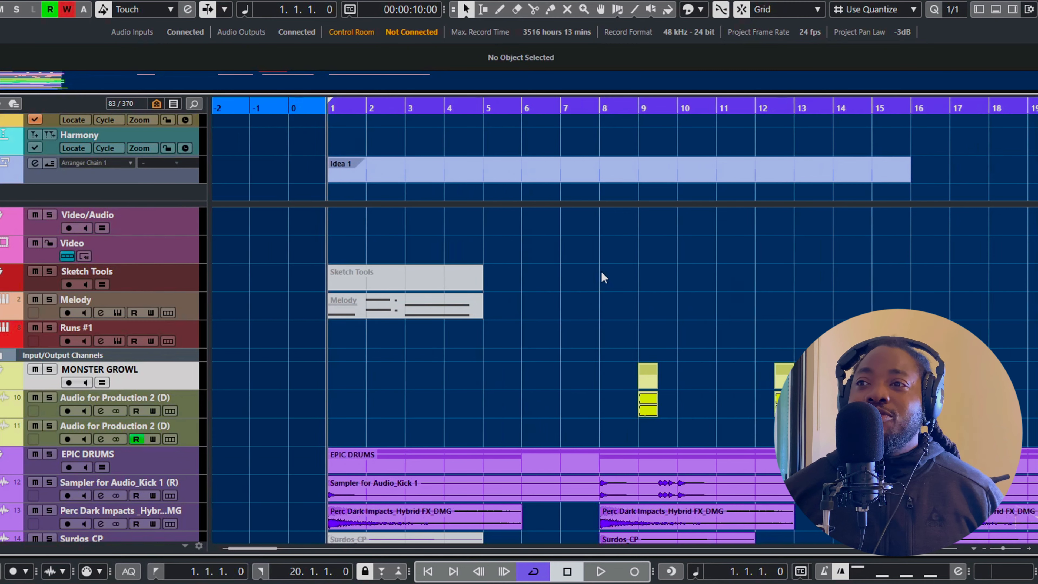
scroll(552, 270, down, 3)
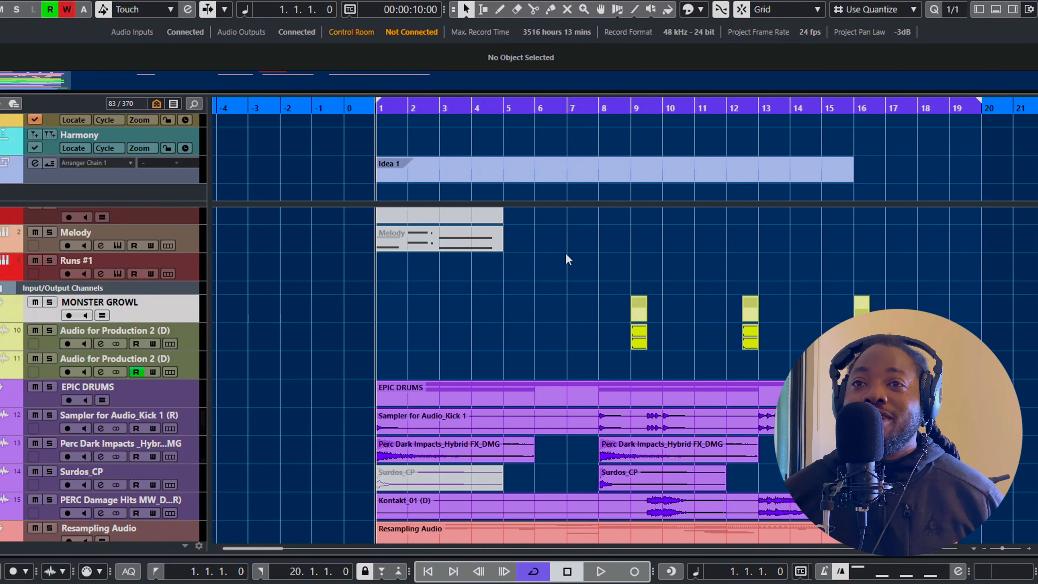
key(space)
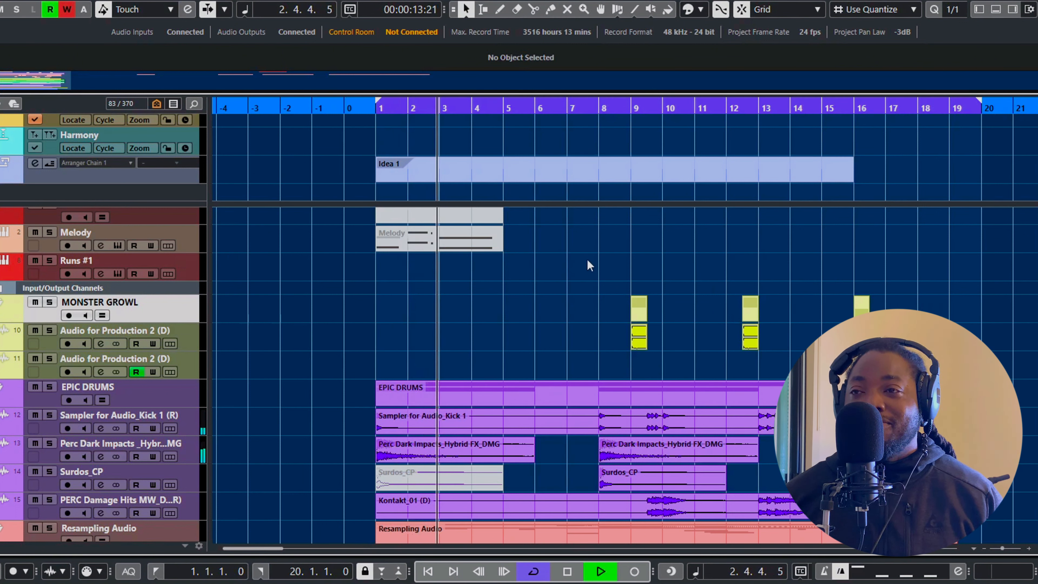
scroll(587, 258, down, 6)
scroll(578, 261, down, 15)
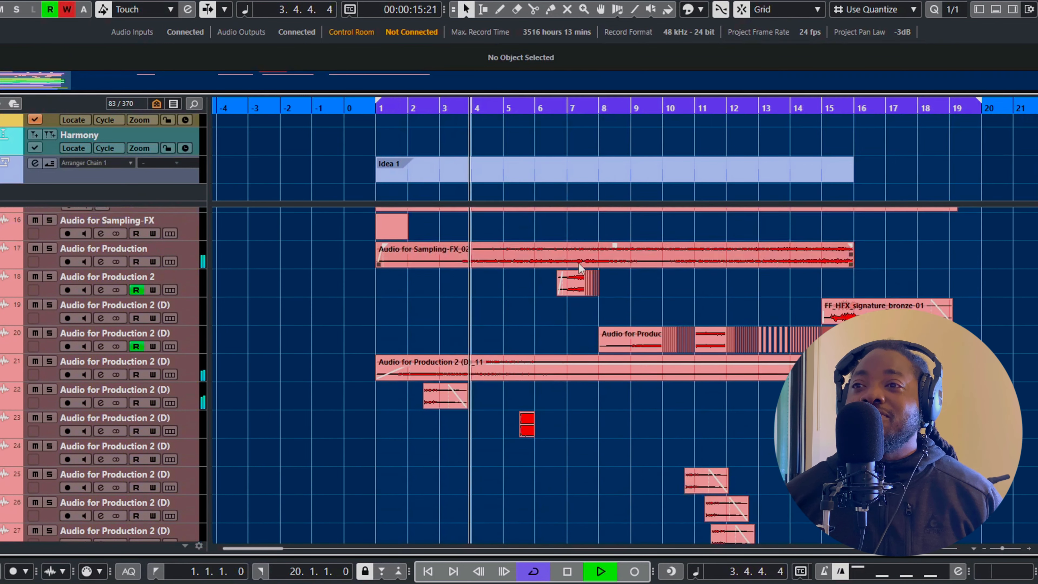
scroll(577, 263, down, 3)
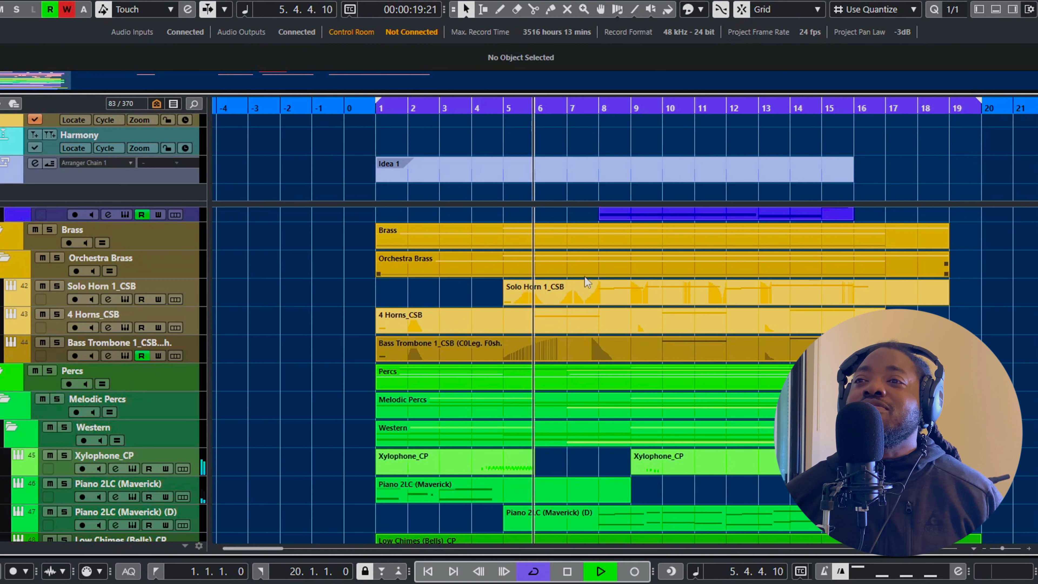
scroll(587, 296, down, 5)
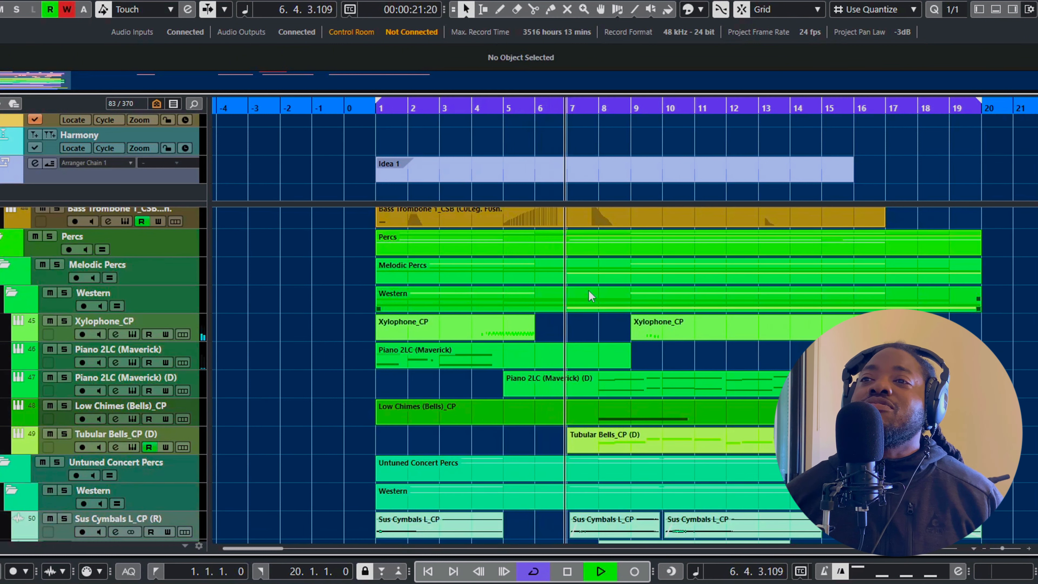
scroll(605, 292, down, 3)
scroll(606, 290, down, 14)
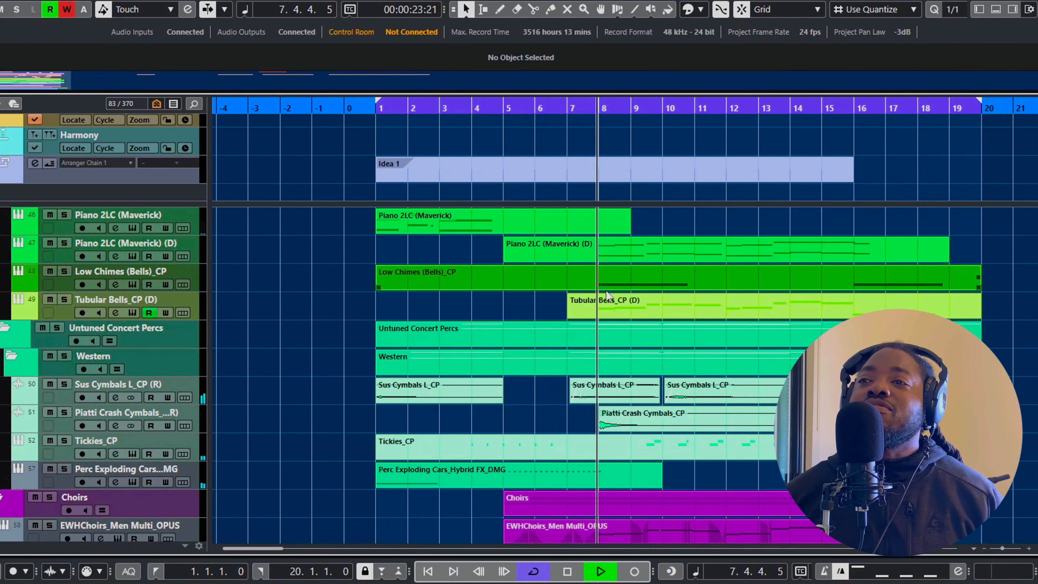
scroll(605, 290, down, 12)
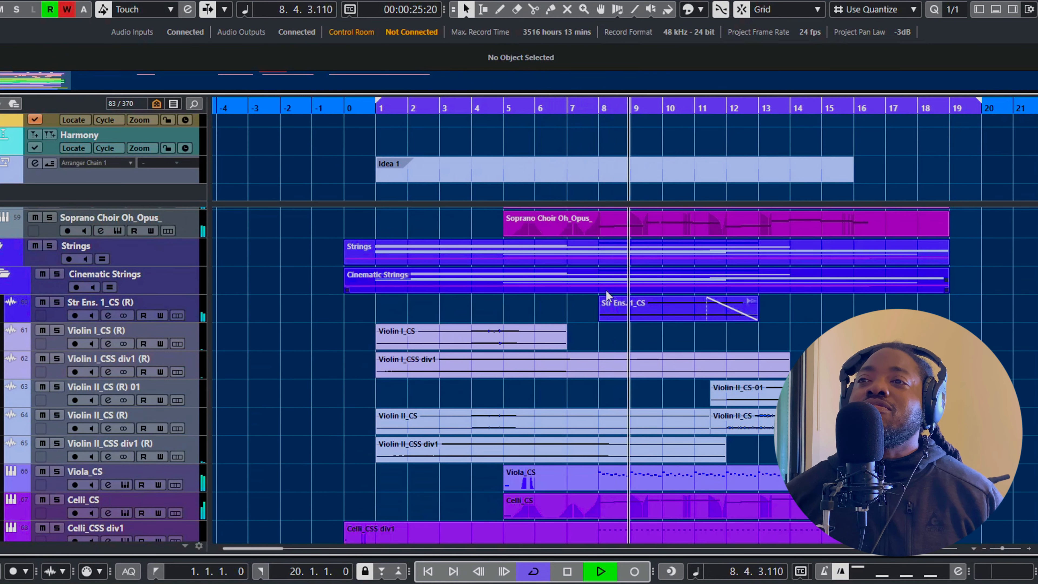
scroll(605, 290, down, 4)
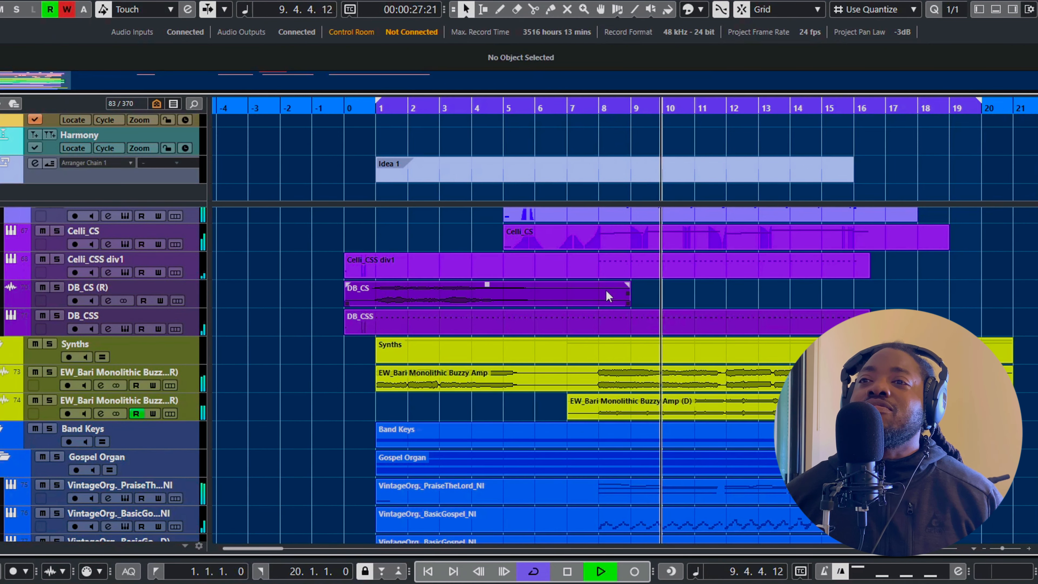
scroll(606, 289, down, 1)
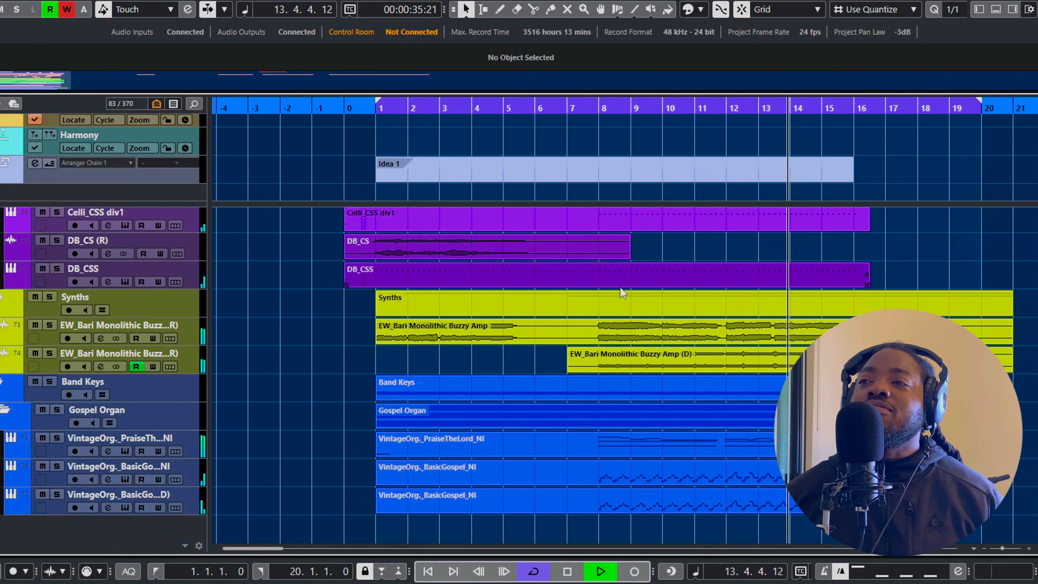
scroll(620, 288, up, 5)
scroll(621, 286, up, 15)
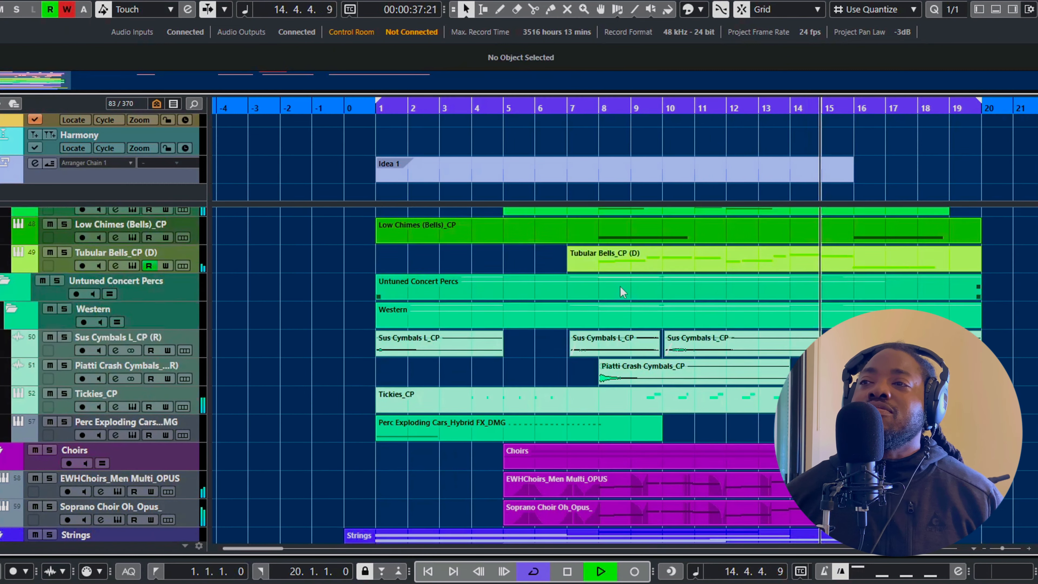
scroll(620, 286, up, 15)
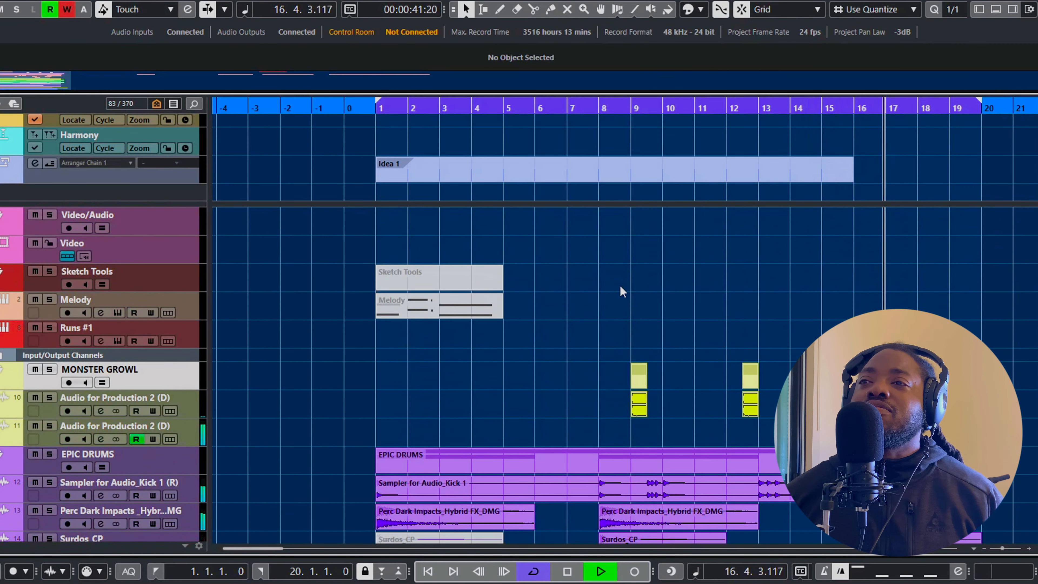
scroll(620, 291, down, 2)
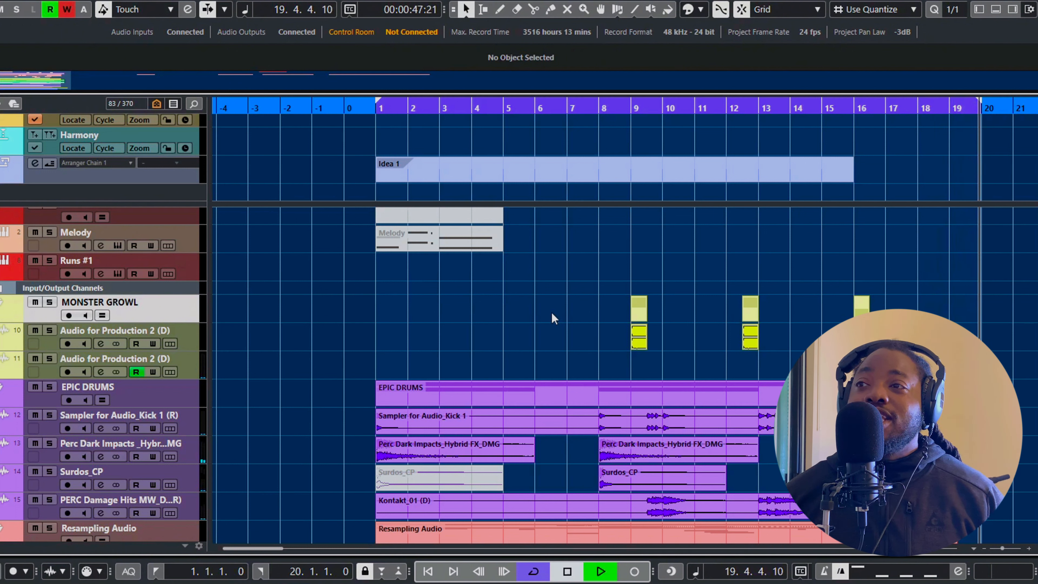
Stop playback, turn off cycle mode and return the cursor to the project start
key(space)
key(KP_Divide)
key(Home)
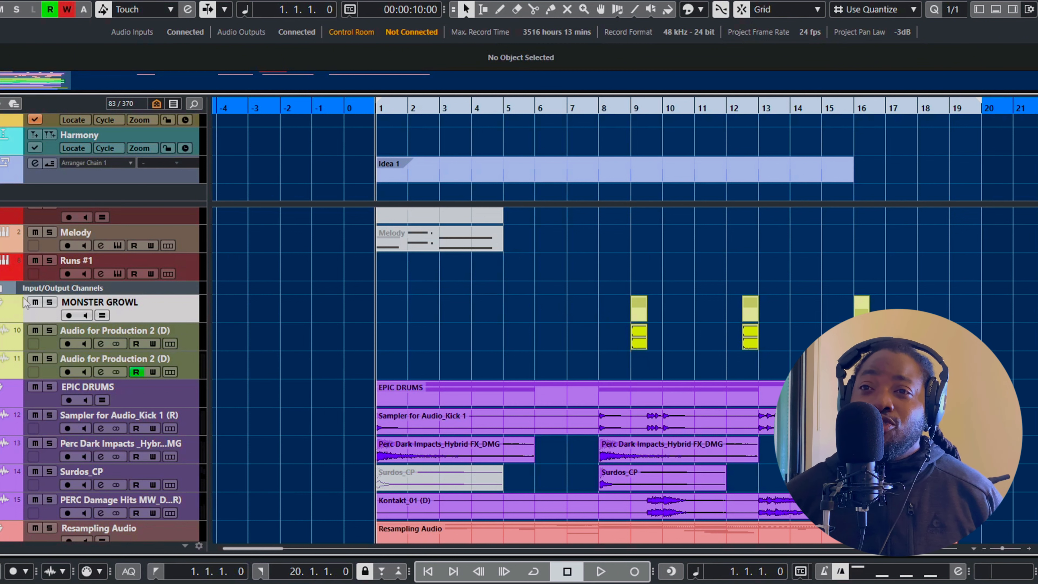
Solo the MONSTER GROWL folder and play it from bar 8
click(49, 302)
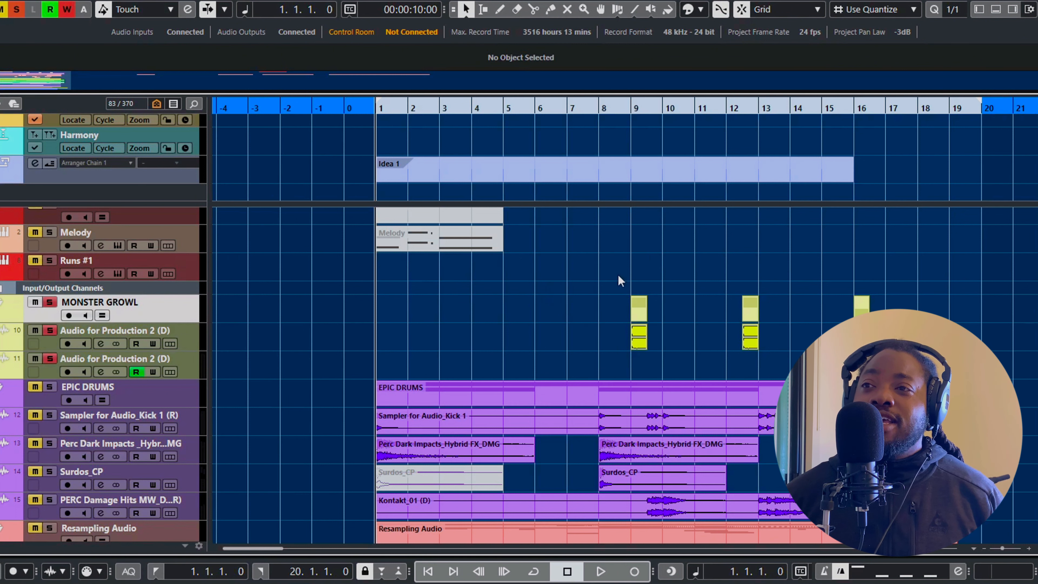
scroll(618, 282, up, 3)
click(601, 104)
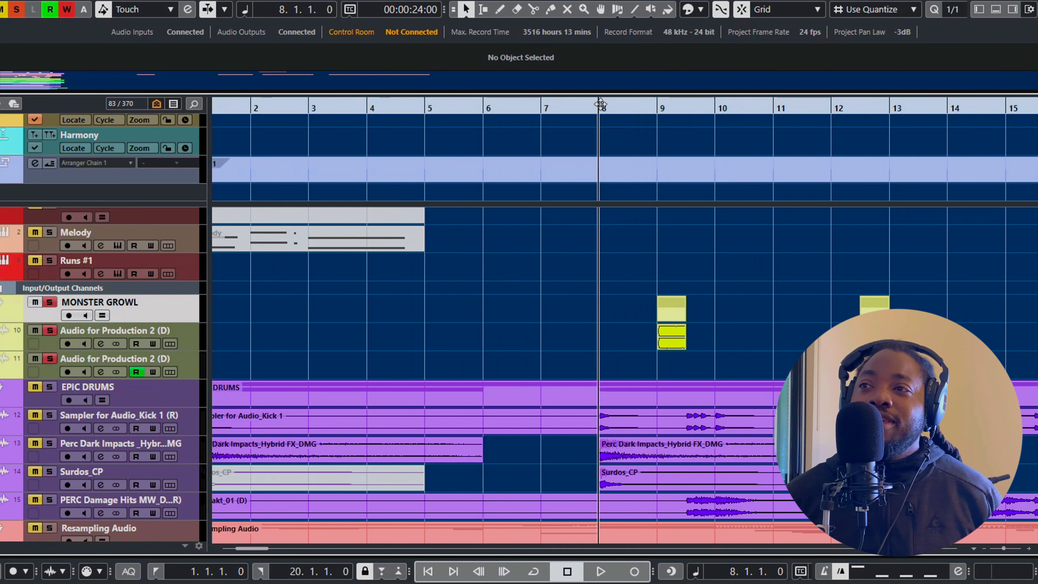
scroll(599, 278, down, 2)
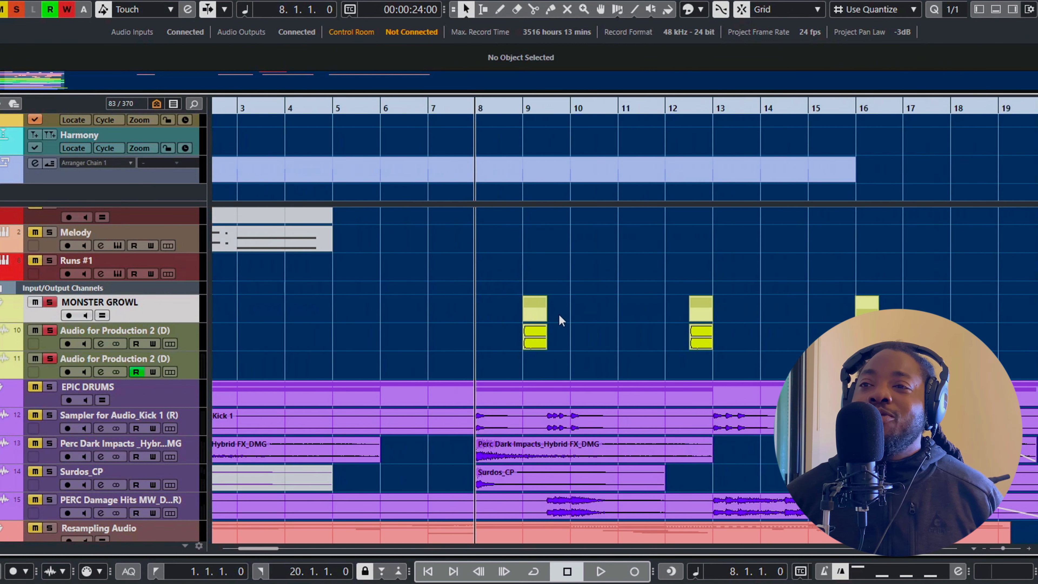
key(space)
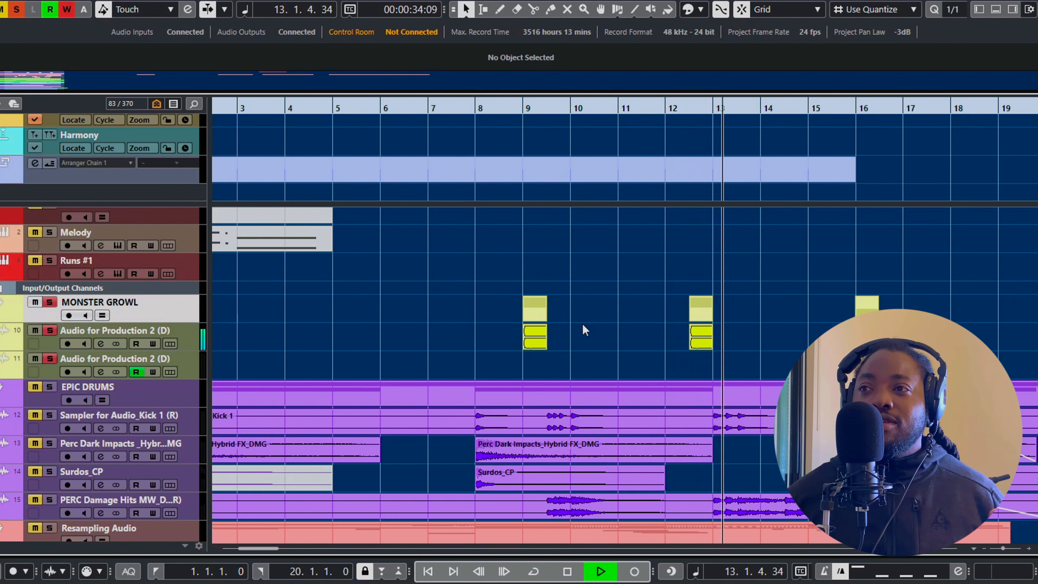
Show the kHs Reverb-Mix automation lane of the second MONSTER GROWL audio track and enlarge the track heights
click(3, 372)
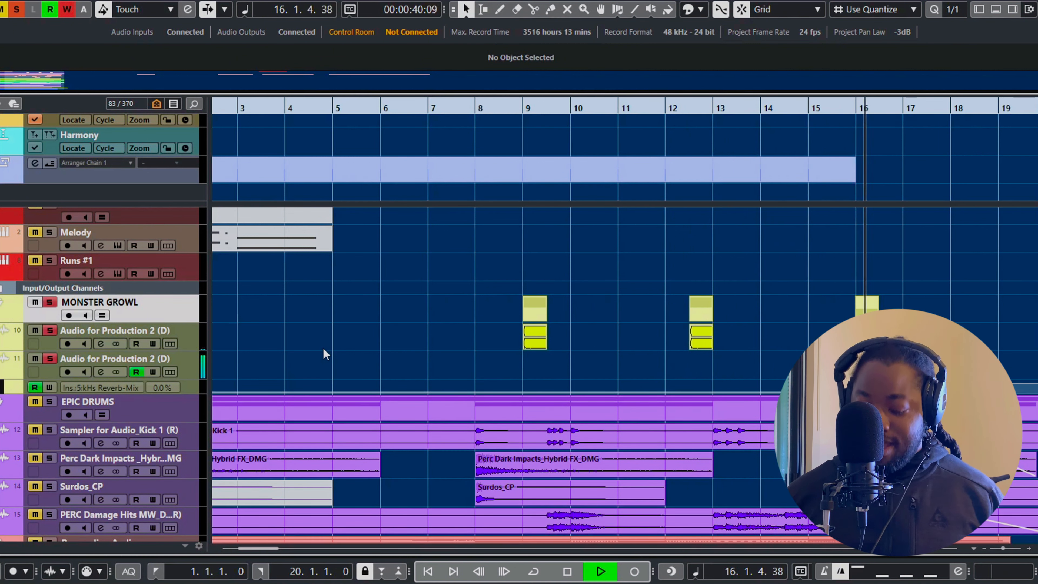
key(shift+h)
key(shift+h)
key(shift+h)
key(shift+h)
key(shift+h)
scroll(566, 303, down, 2)
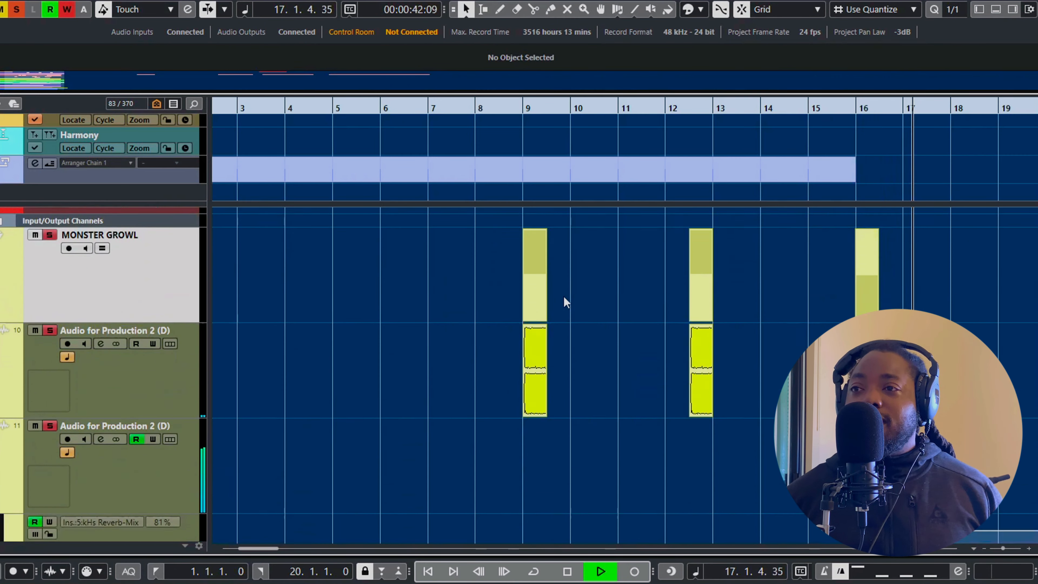
Play the last growl again from bar 16 while viewing its reverb mix automation curve
scroll(566, 302, down, 3)
key(h)
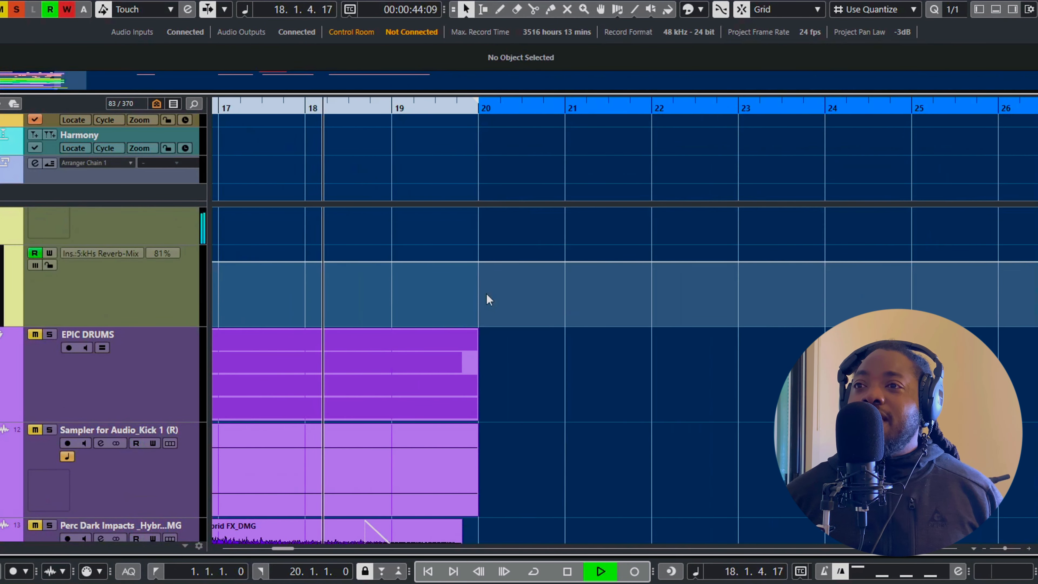
scroll(487, 293, down, 2)
scroll(475, 285, left, 4)
key(space)
click(578, 110)
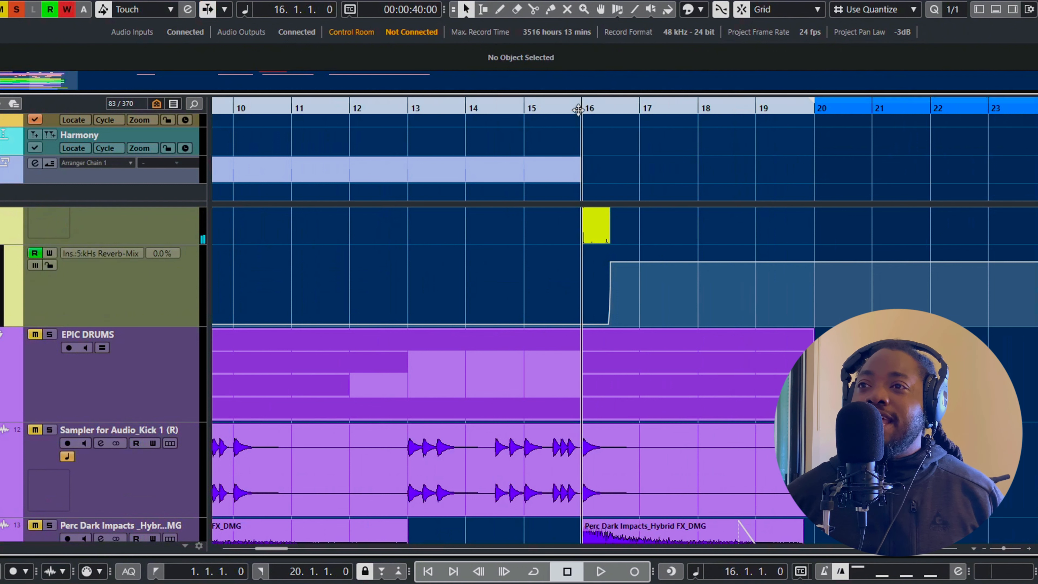
key(space)
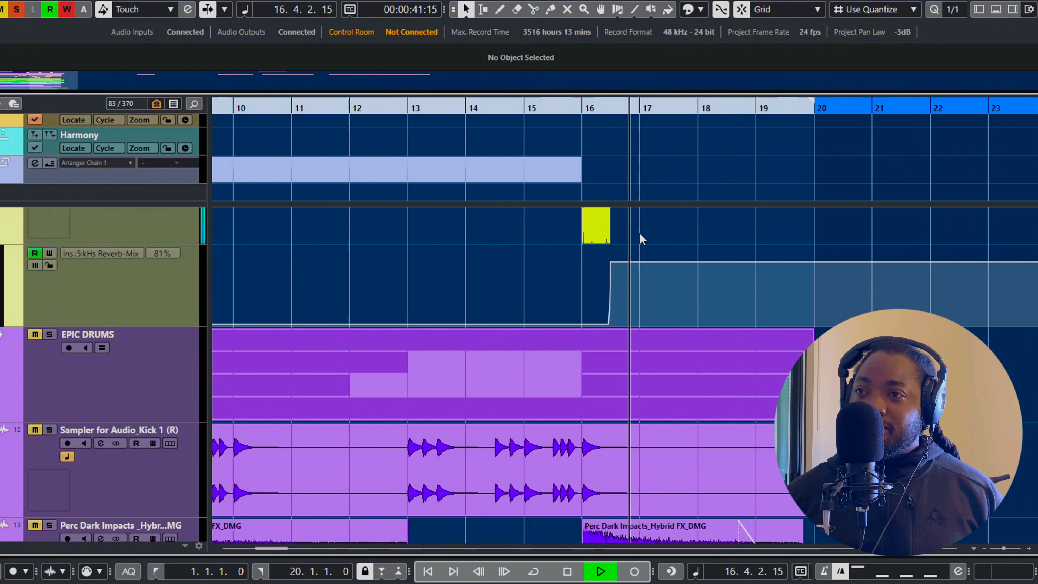
Open the Hamburger insert on the first MONSTER GROWL audio track to examine its distortion settings
scroll(640, 235, up, 3)
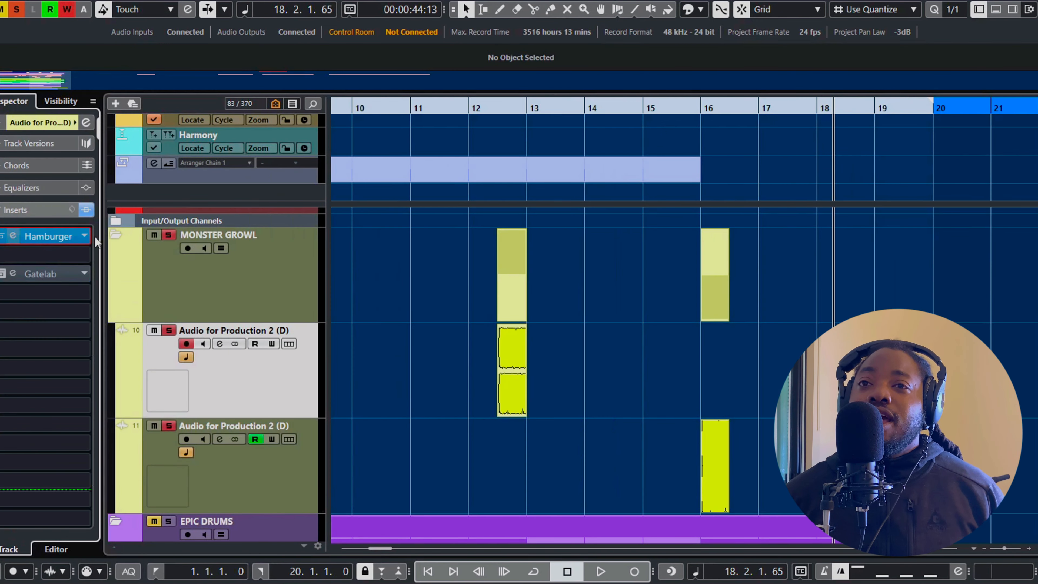
click(48, 236)
drag(518, 100, 538, 67)
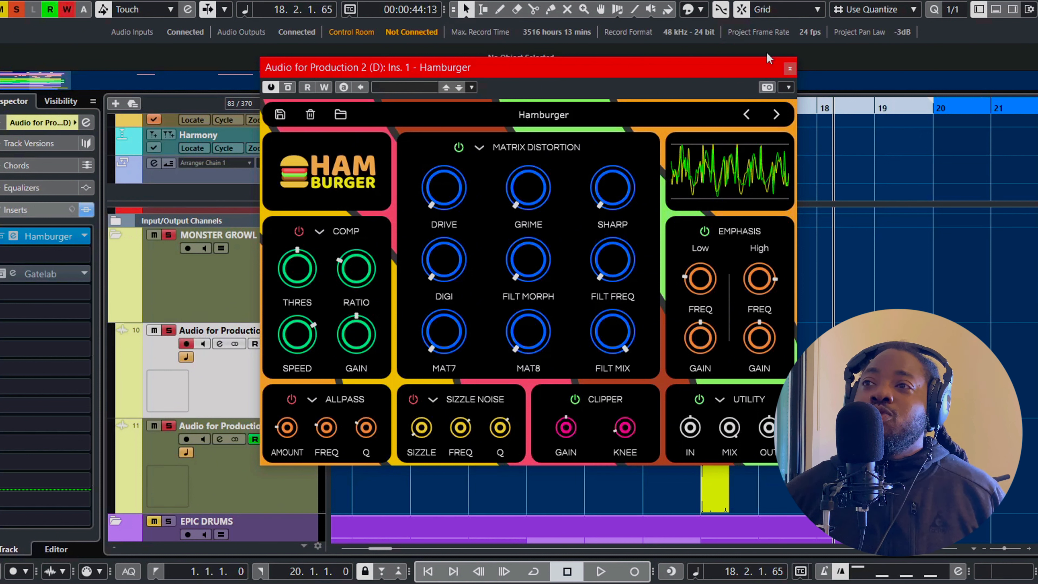
Compare the growl around bar 12 with its insert effects bypassed and active, and close the Hamburger window
drag(754, 73, 711, 372)
click(253, 124)
click(466, 112)
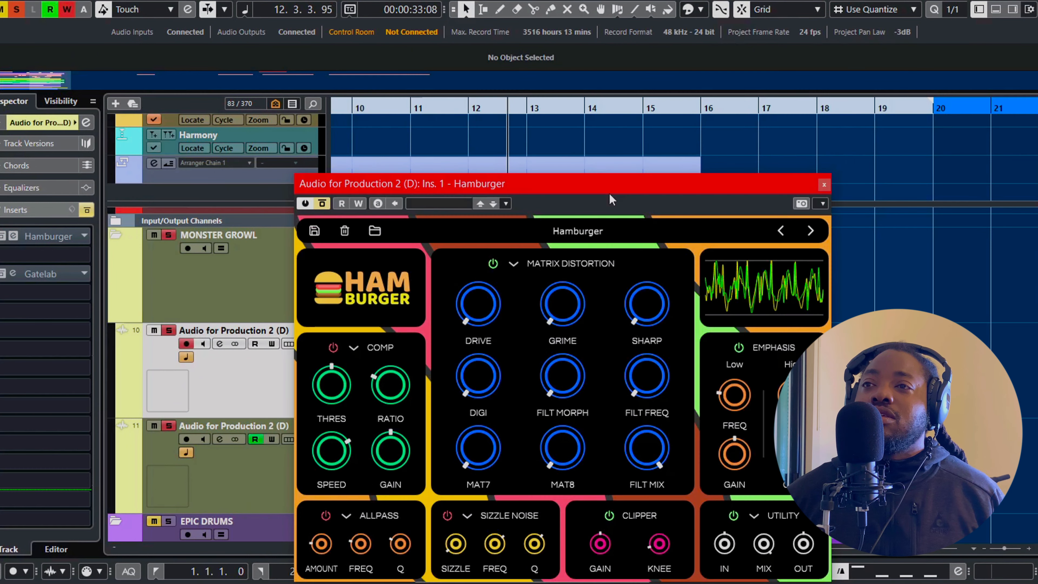
drag(608, 187, 599, 128)
key(space)
key(space)
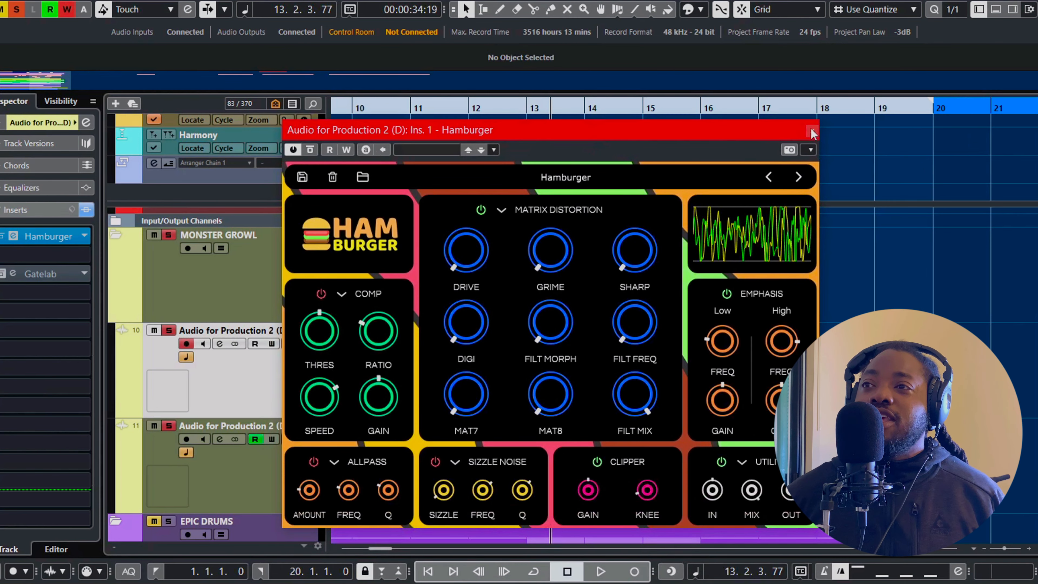
click(812, 132)
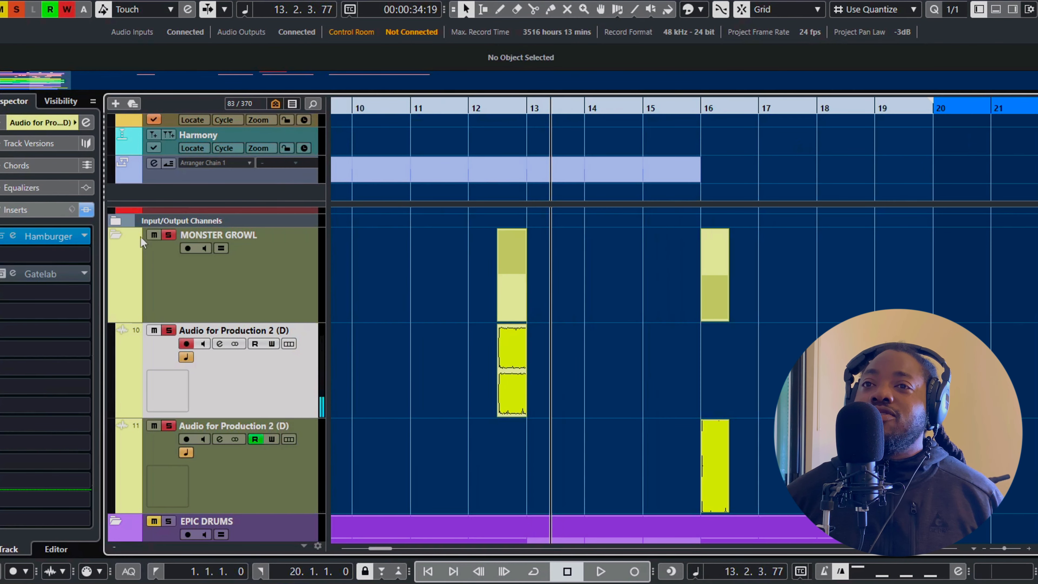
Unsolo the MONSTER GROWL folder and shrink the track heights to show more of the arrangement
scroll(172, 302, up, 2)
click(172, 305)
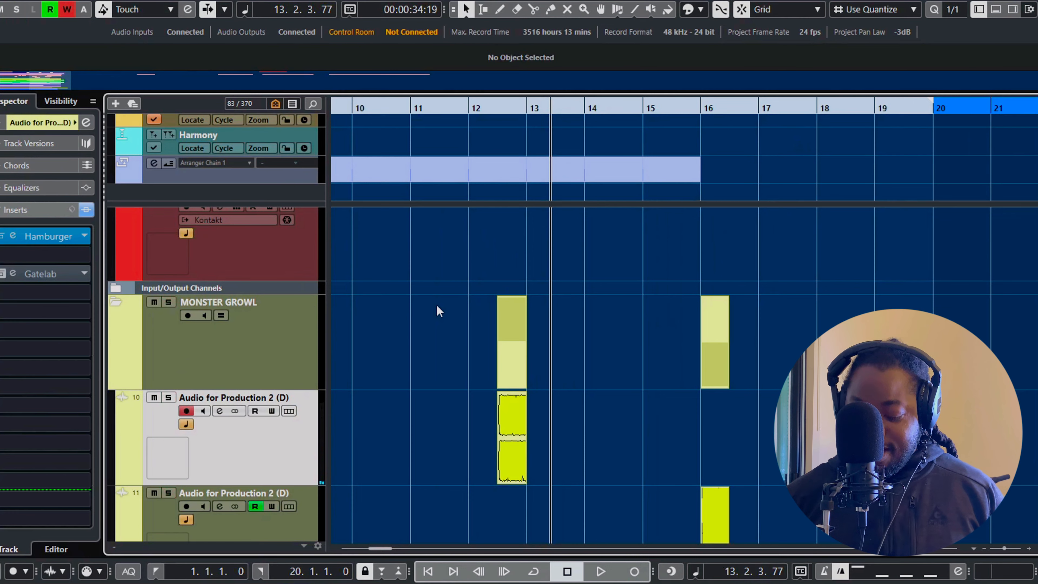
key(shift+g)
key(shift+g)
key(shift+g)
key(shift+g)
key(shift+g)
key(shift+g)
key(g)
key(g)
key(g)
key(g)
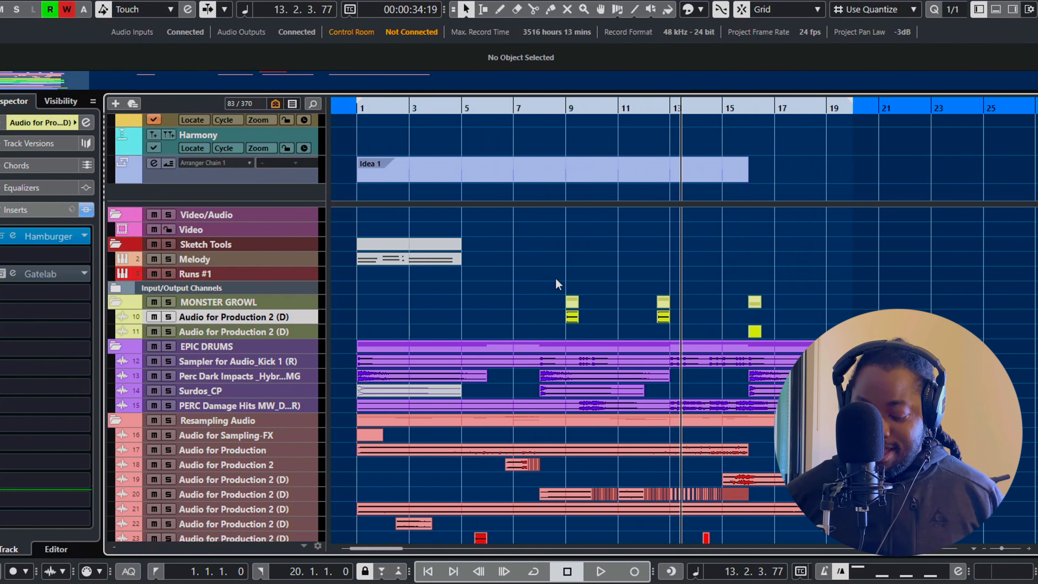
Enlarge the track heights and examine the audio events in the Resampling Audio folder
key(shift+h)
key(shift+h)
key(shift+h)
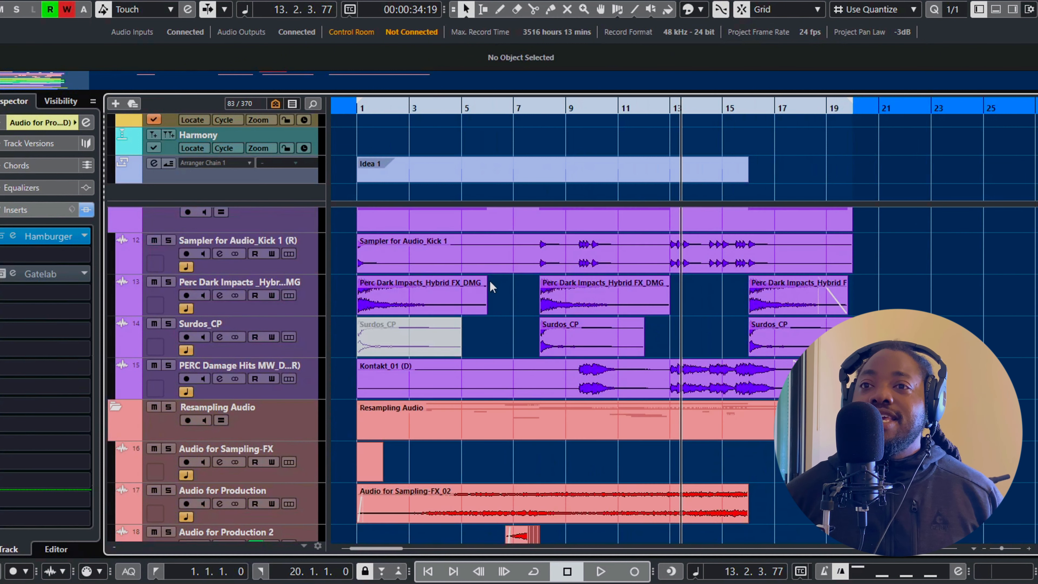
scroll(540, 264, down, 2)
scroll(540, 264, down, 2)
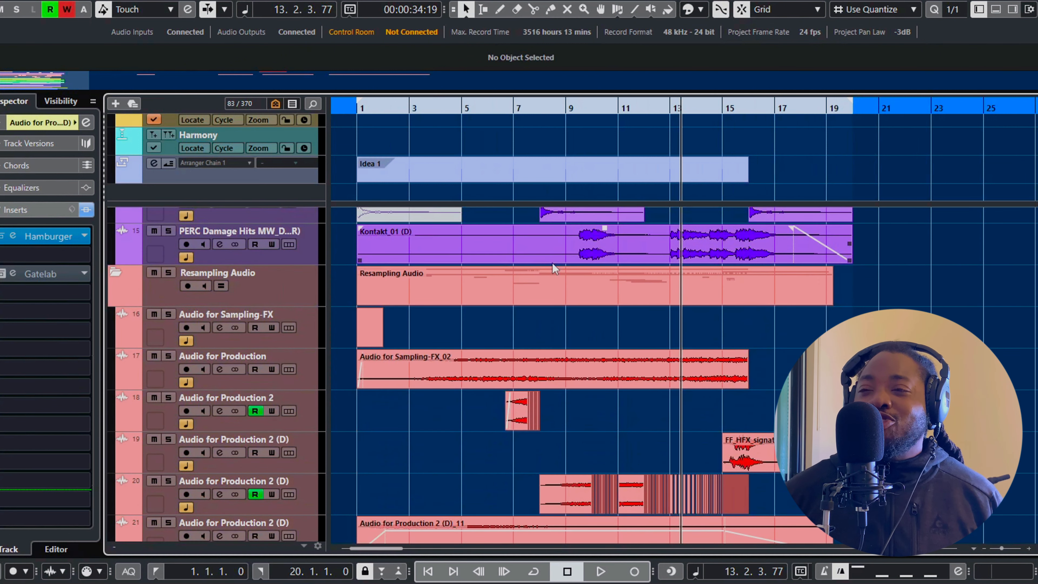
scroll(599, 286, down, 2)
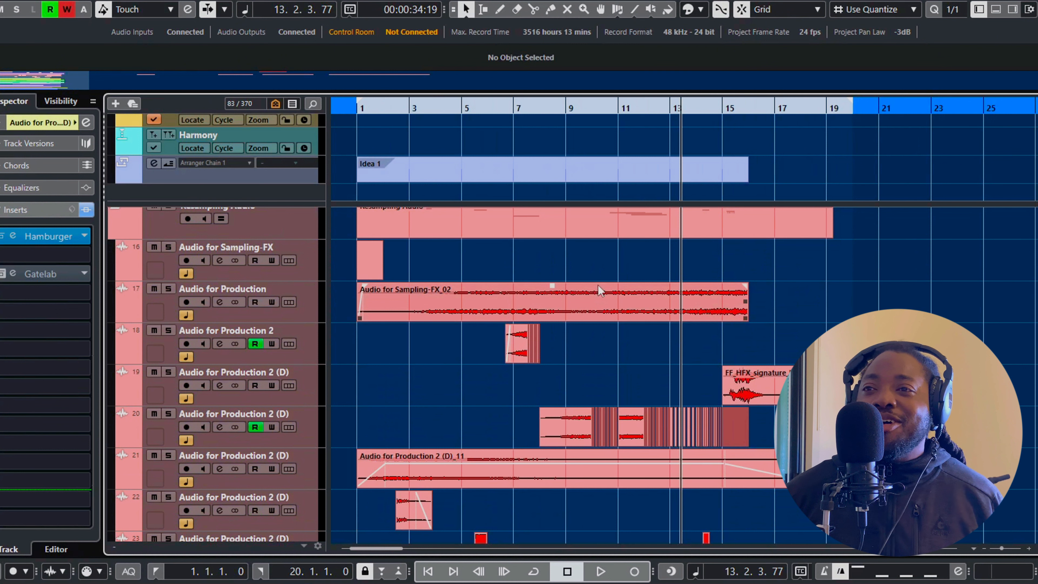
scroll(449, 296, up, 3)
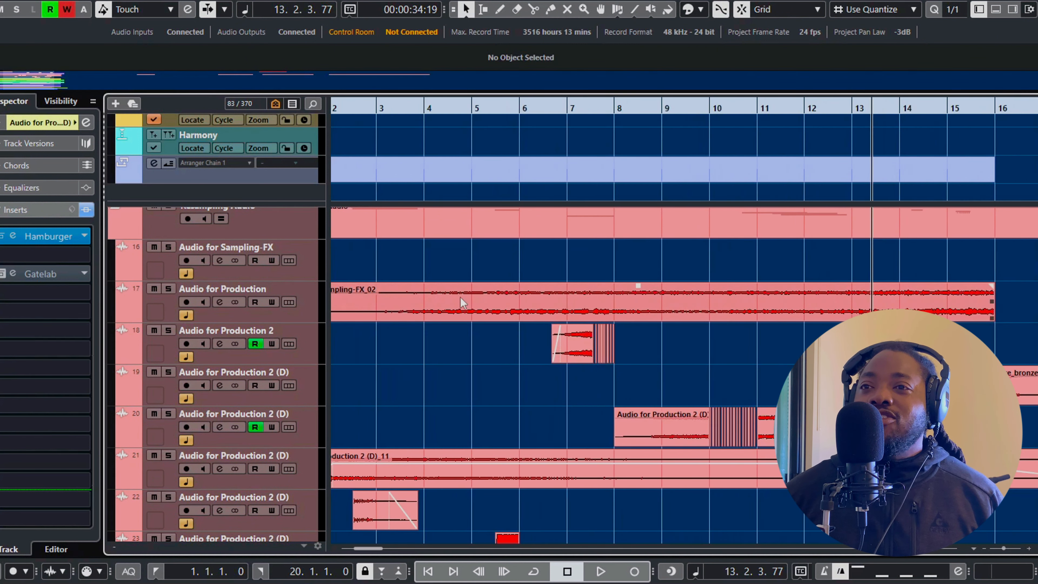
scroll(414, 265, down, 3)
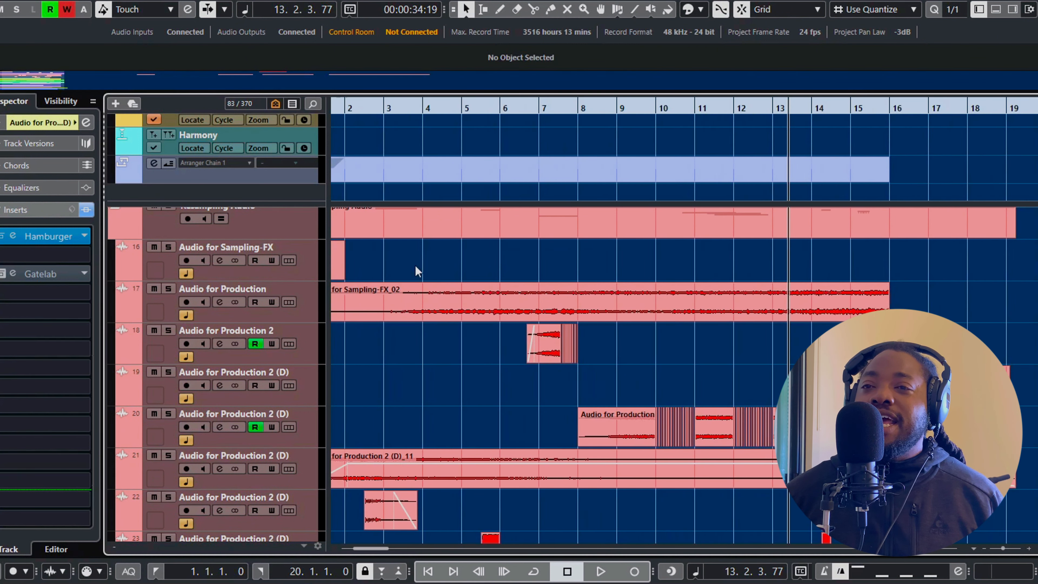
Select the Audio for Sampling-FX track and look through the track visibility options
scroll(411, 278, up, 2)
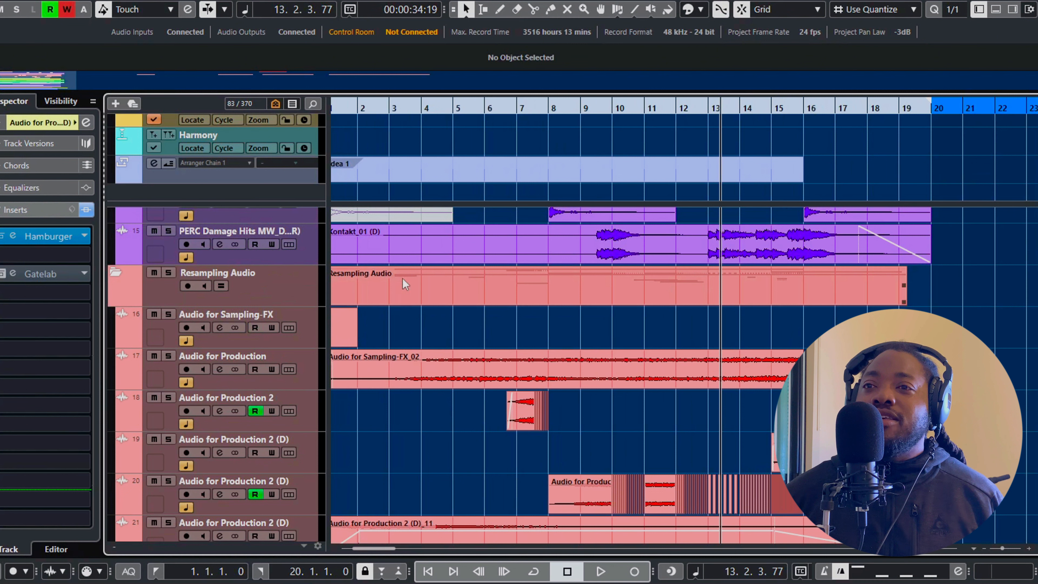
click(314, 331)
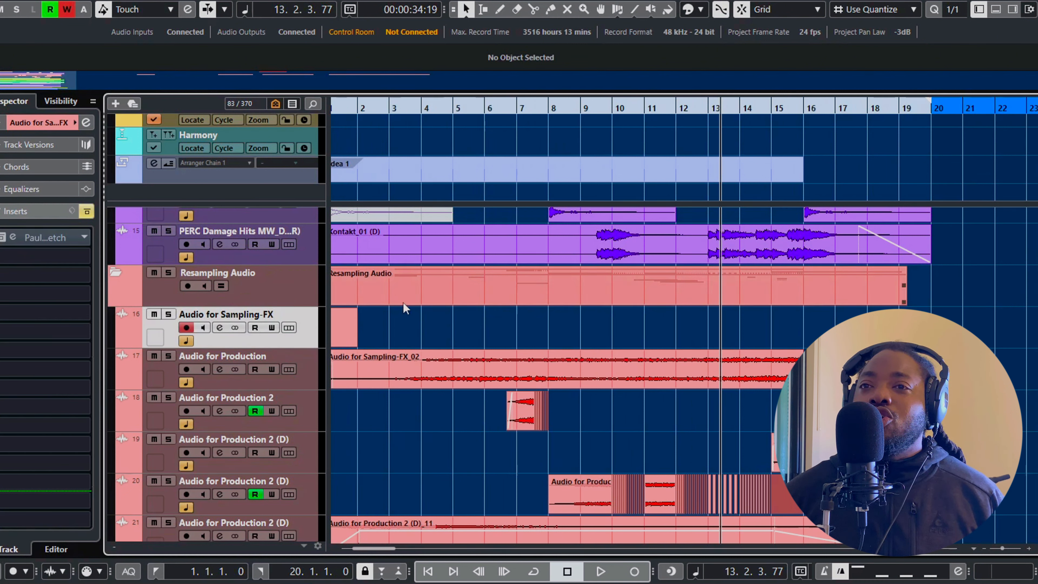
click(275, 104)
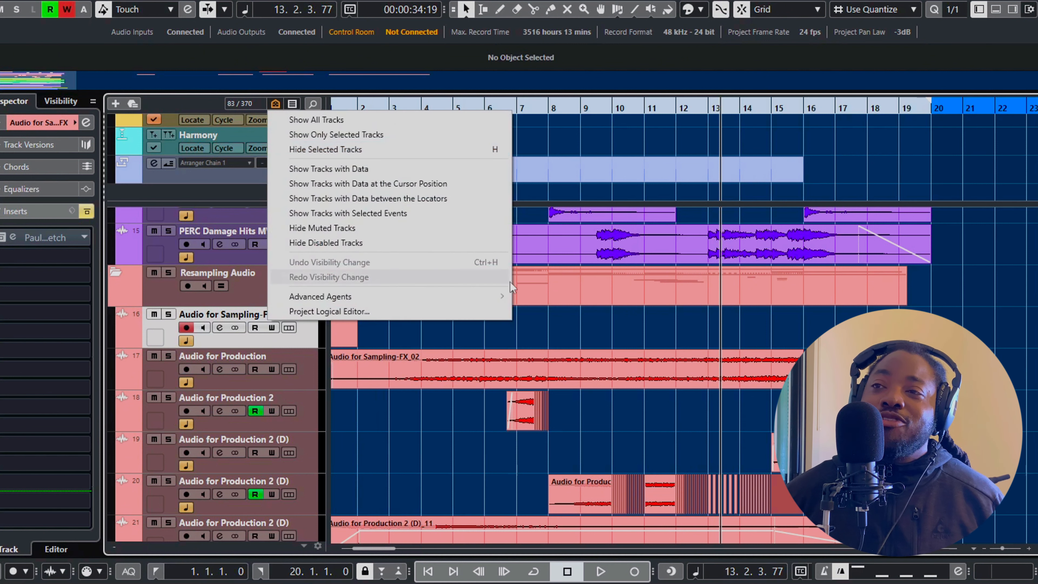
click(549, 329)
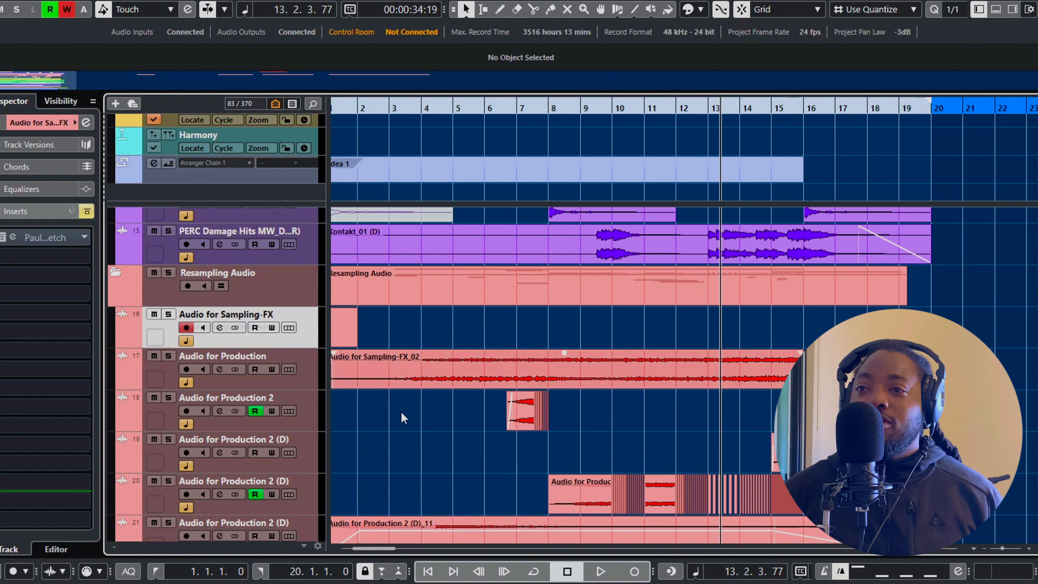
Examine the Resampling Audio tracks from bar 1 onward, and switch to Media Player to hear the recording before closing it
drag(388, 549, 344, 547)
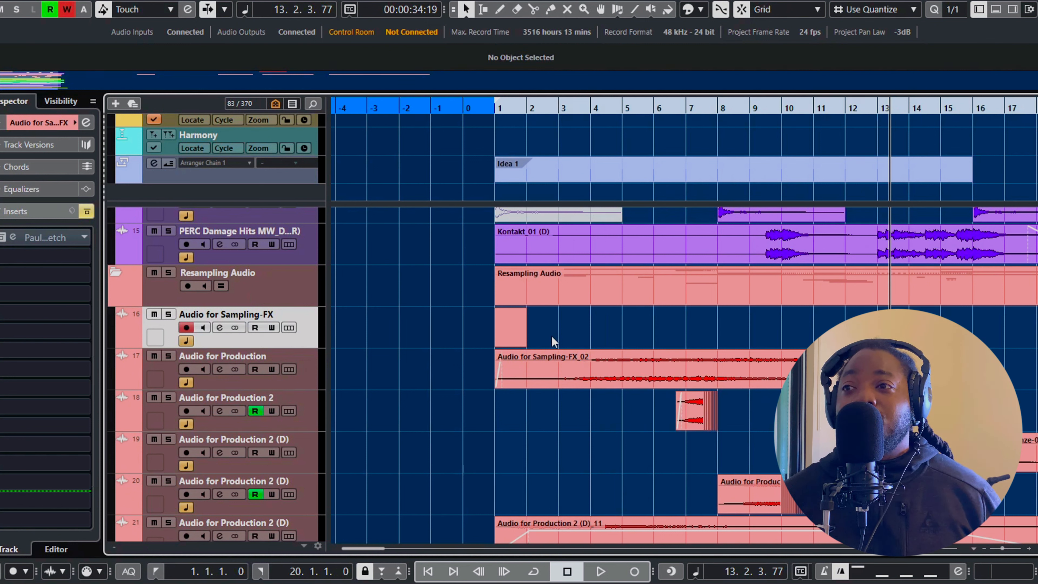
scroll(583, 329, down, 5)
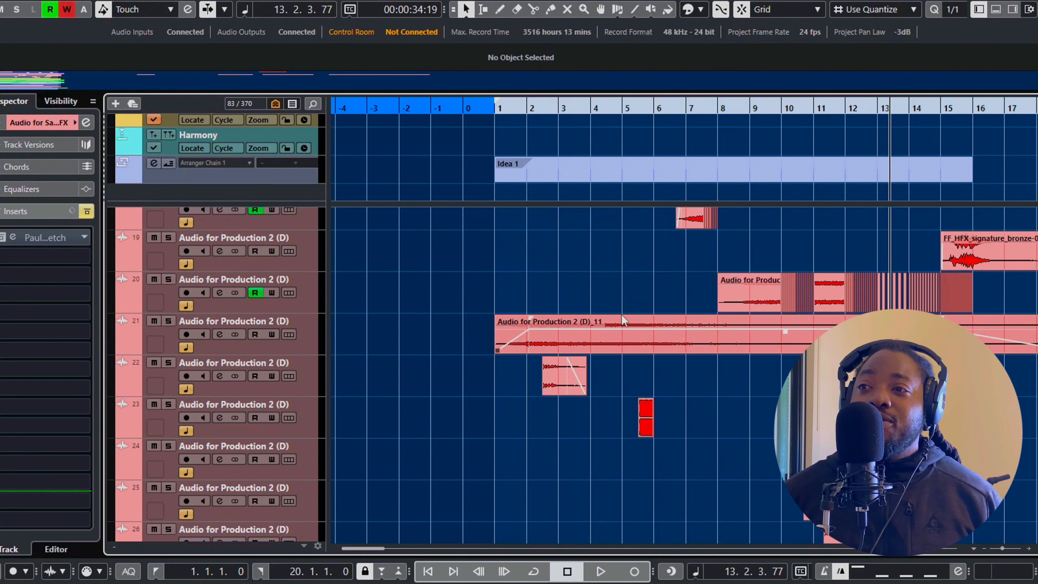
scroll(656, 308, down, 3)
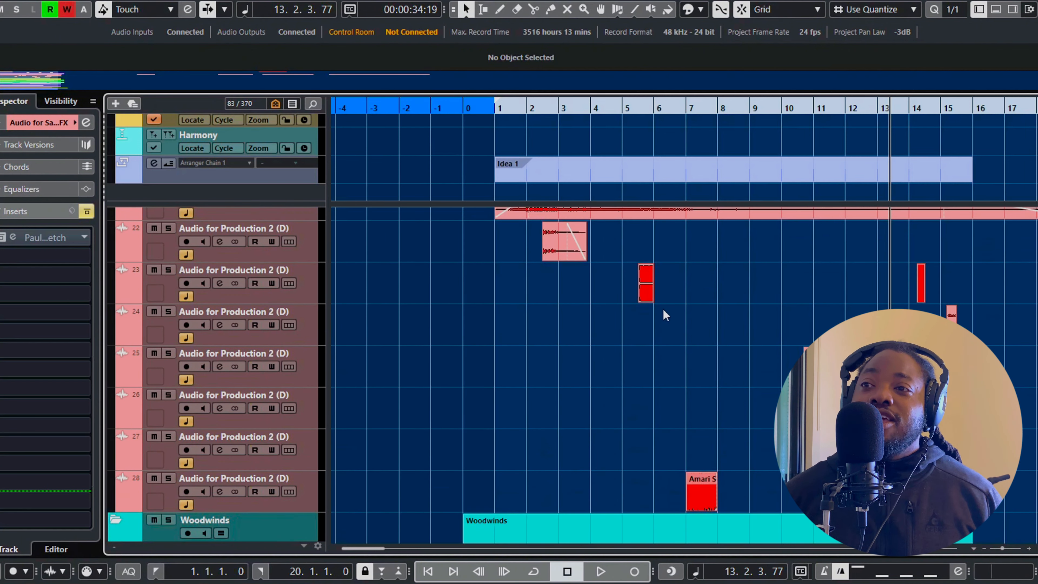
scroll(664, 309, up, 3)
key(alt+Tab)
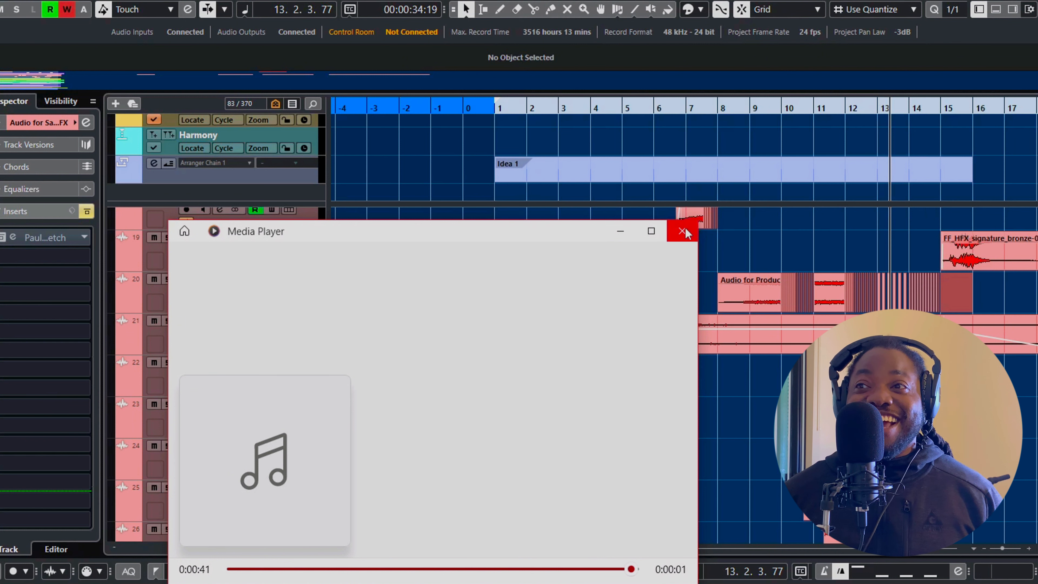
click(626, 237)
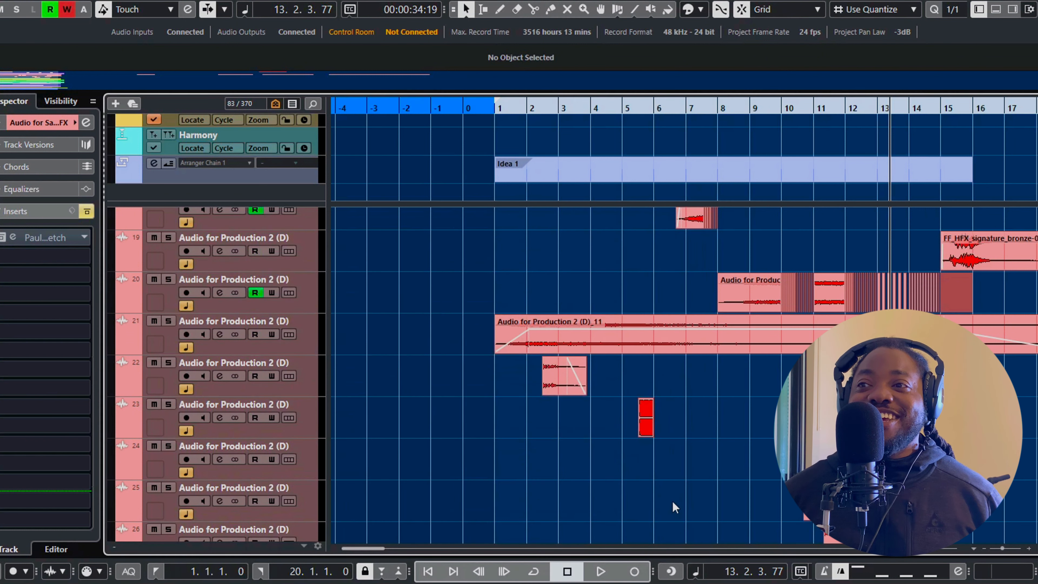
Solo track 28, Audio for Production 2 (D), and place the project cursor at bar 6
scroll(695, 482, down, 5)
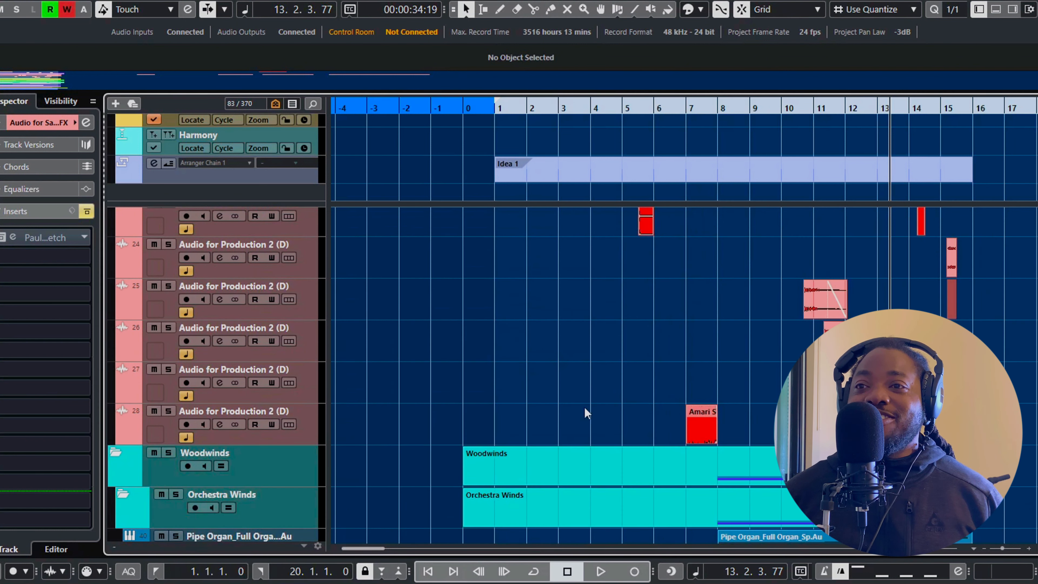
click(338, 442)
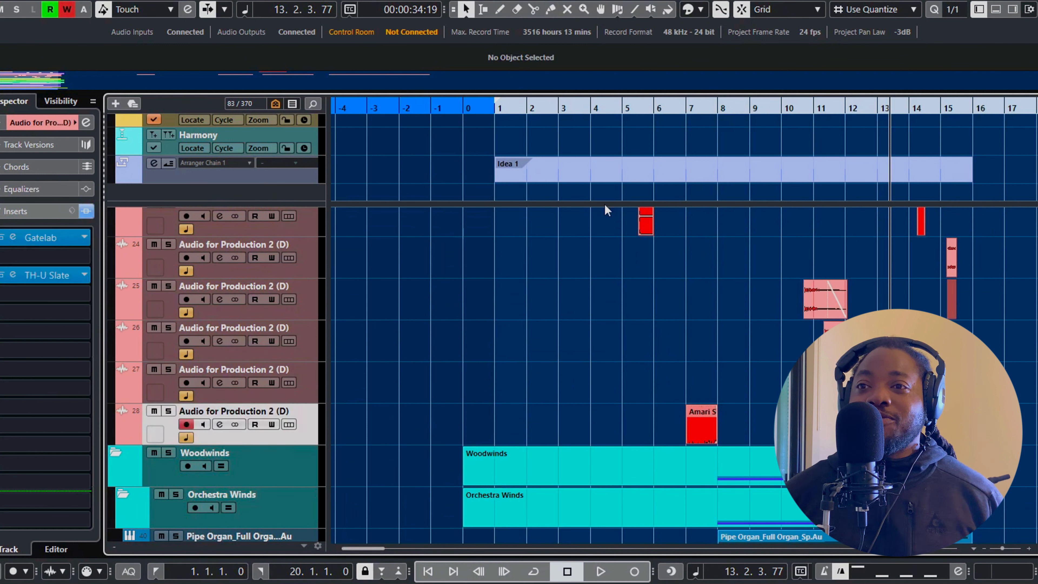
click(667, 107)
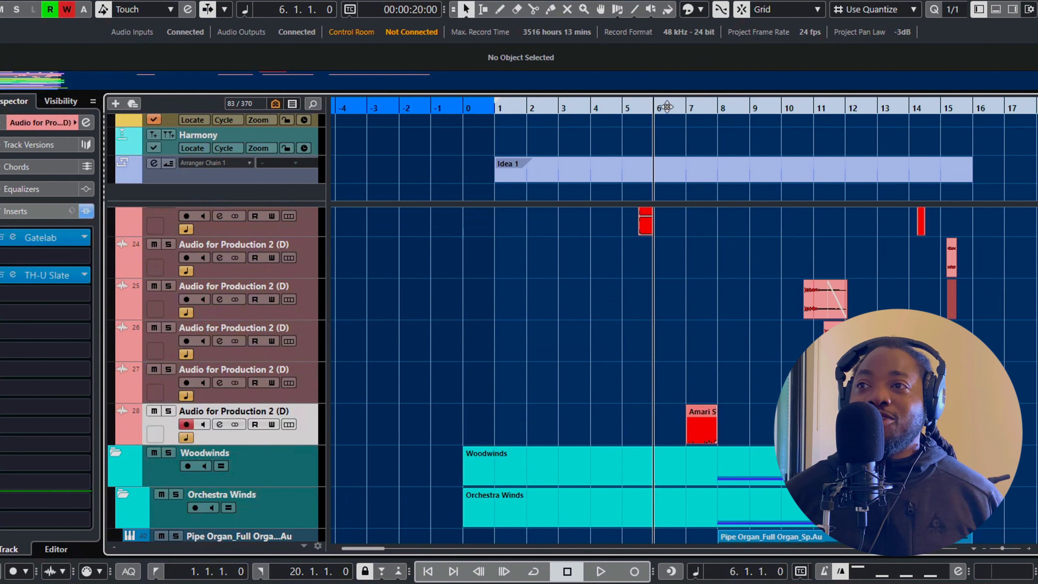
click(165, 412)
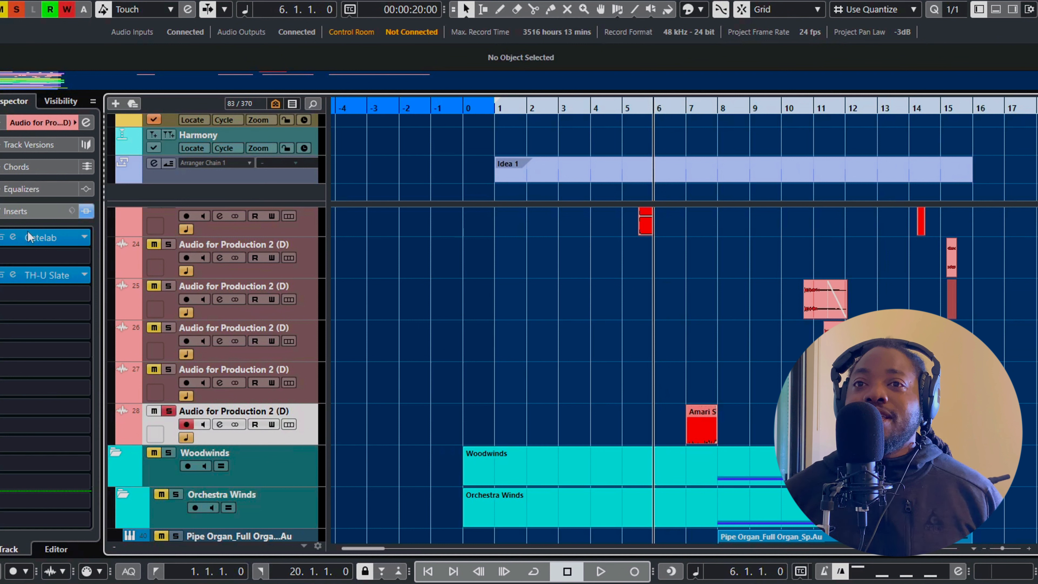
Bypass the Gatelab and TH-U Slate inserts on track 28 and listen to the dry scream event
click(3, 237)
click(3, 274)
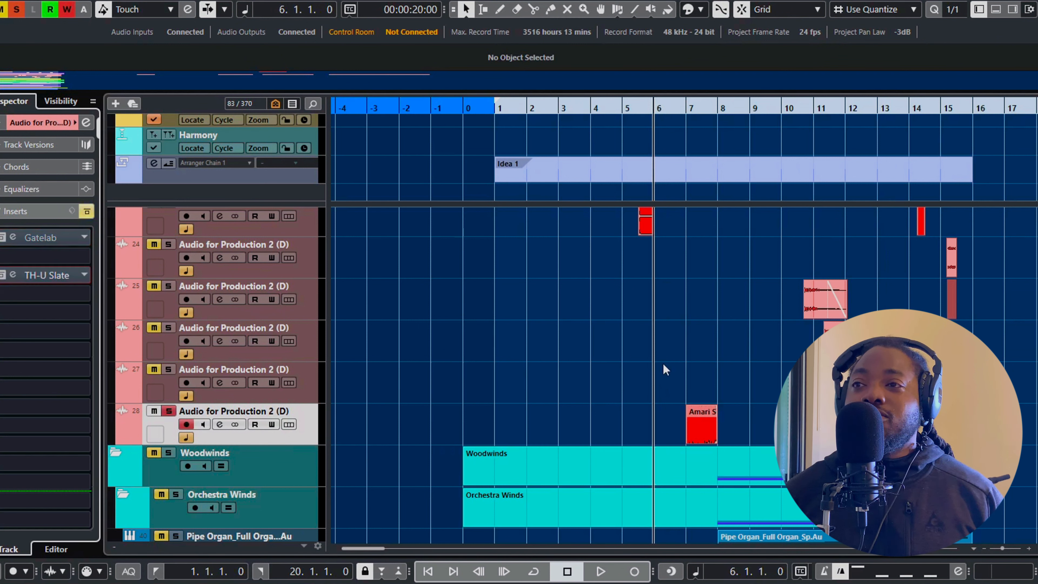
key(space)
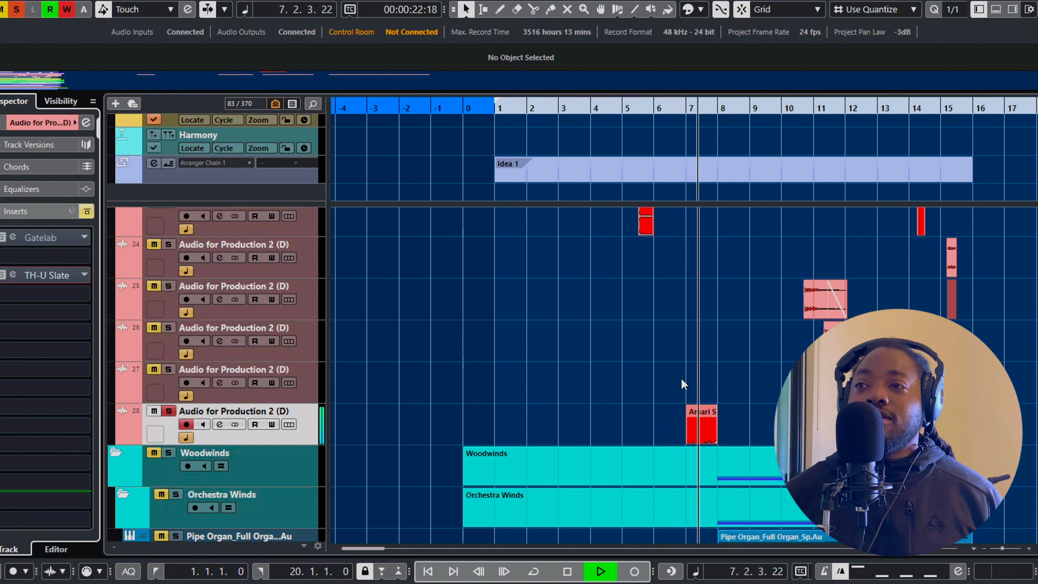
key(space)
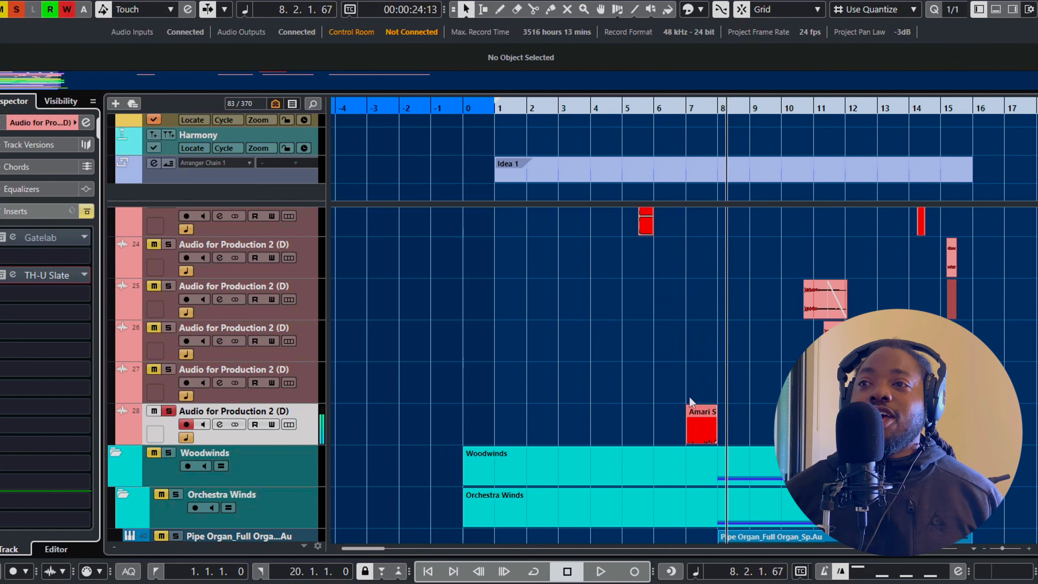
Compare the scream event at bar 7 with its transpose set to 0 and to -24
click(713, 429)
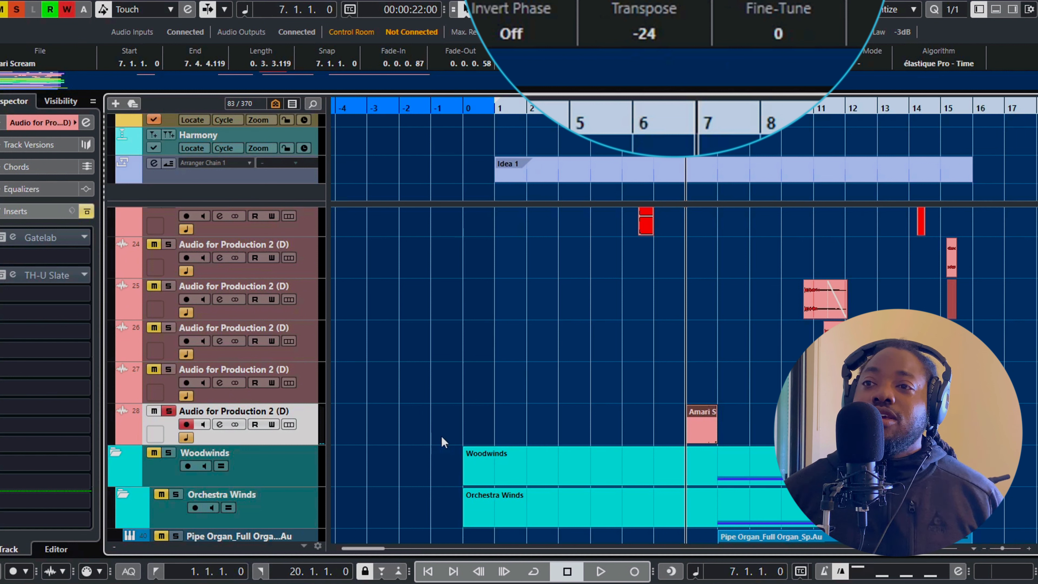
drag(662, 67, 666, 28)
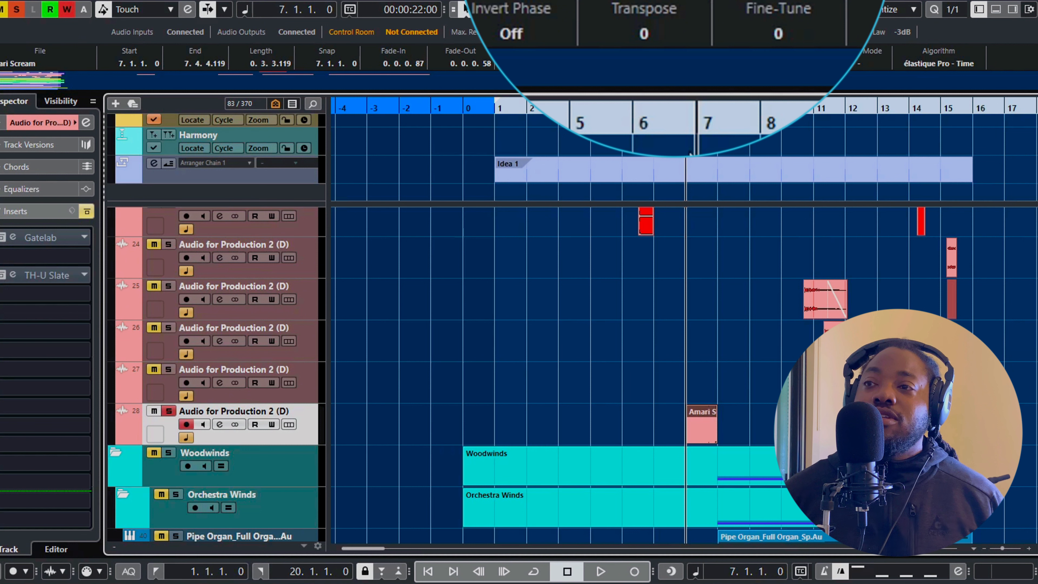
key(space)
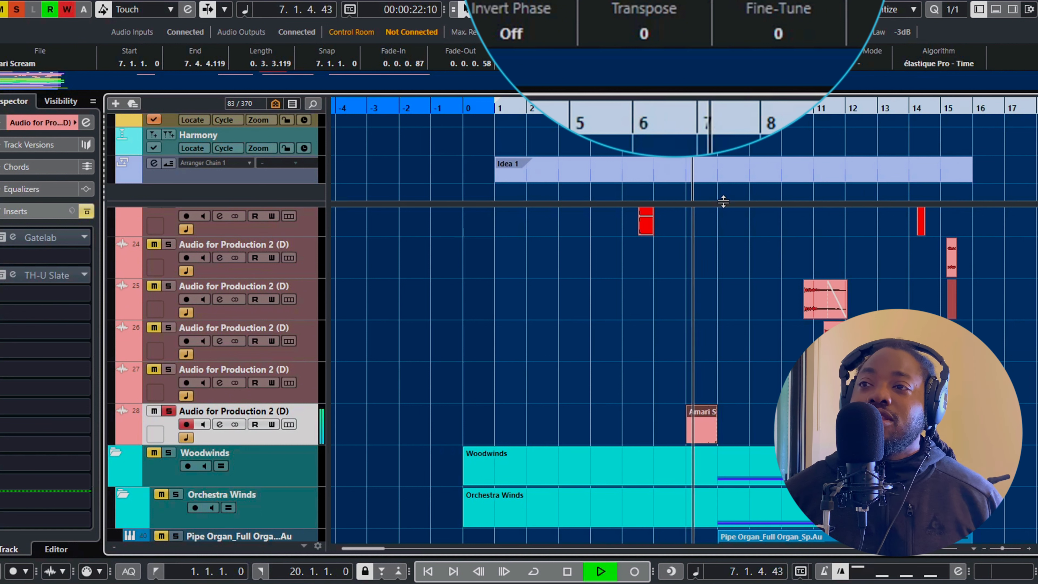
key(space)
drag(648, 35, 670, 172)
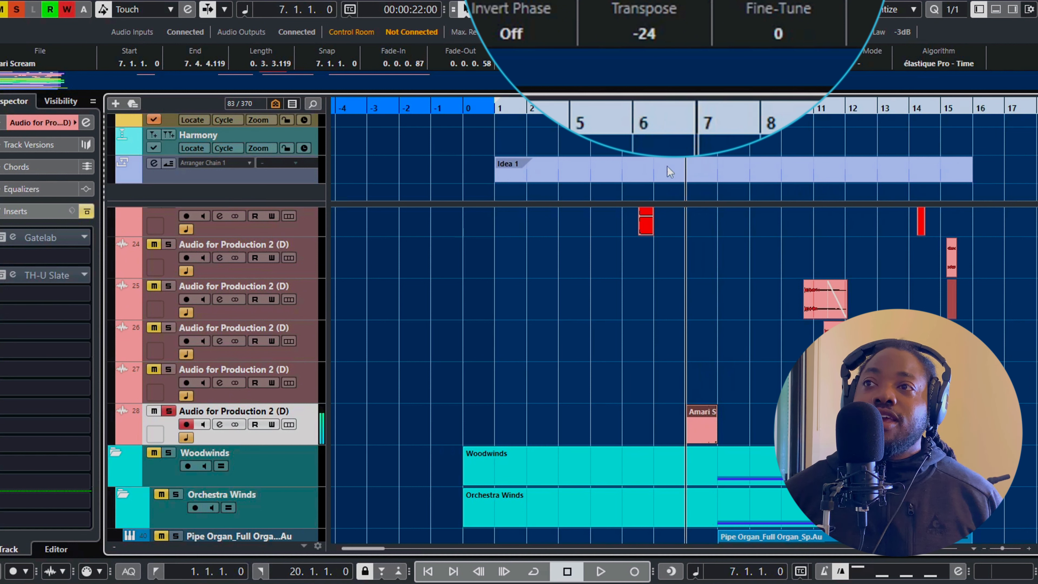
key(space)
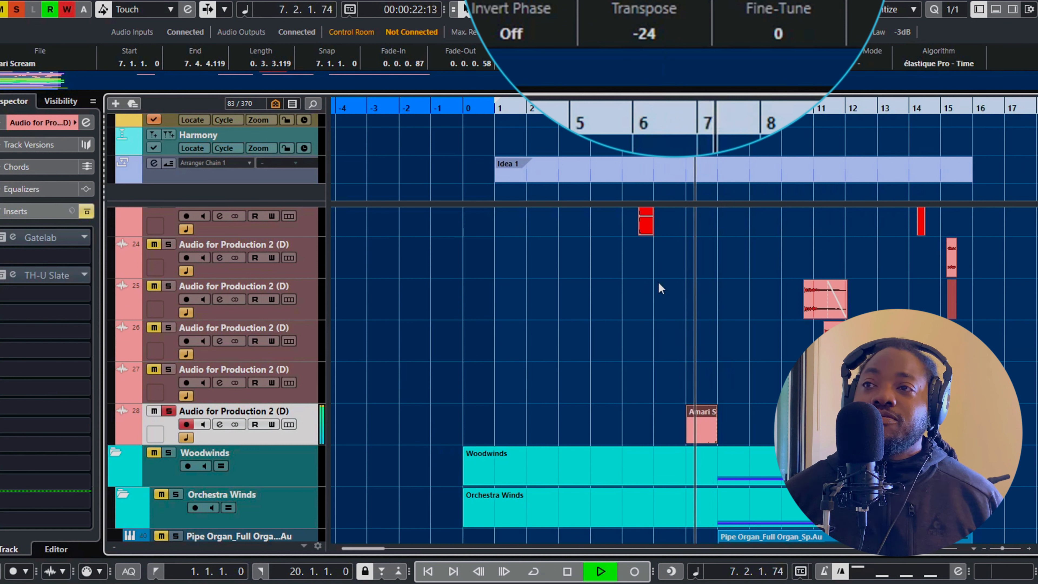
key(space)
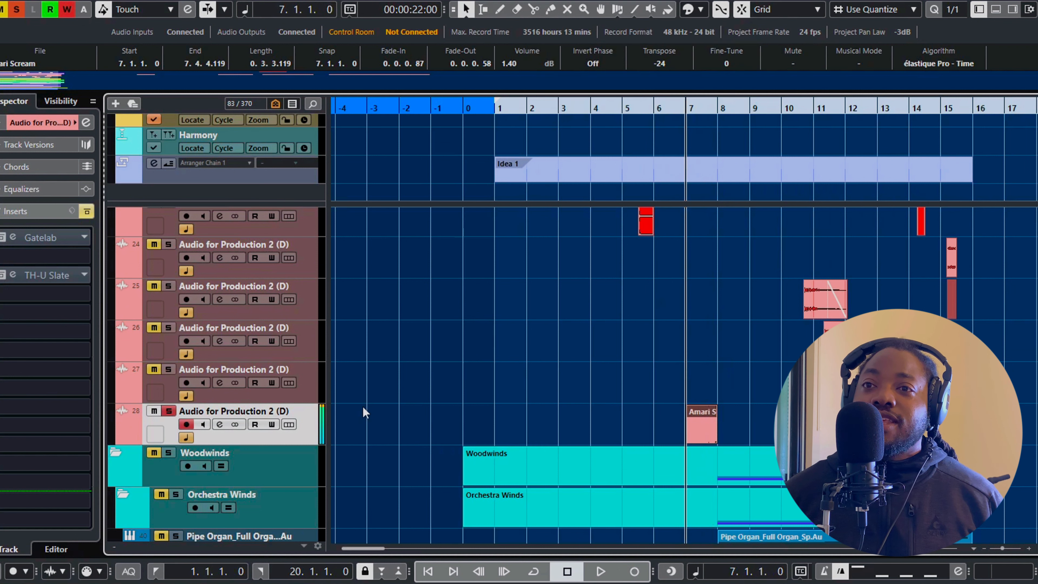
Reactivate the Gatelab and TH-U Slate inserts on track 28 and listen to the processed scream
click(15, 240)
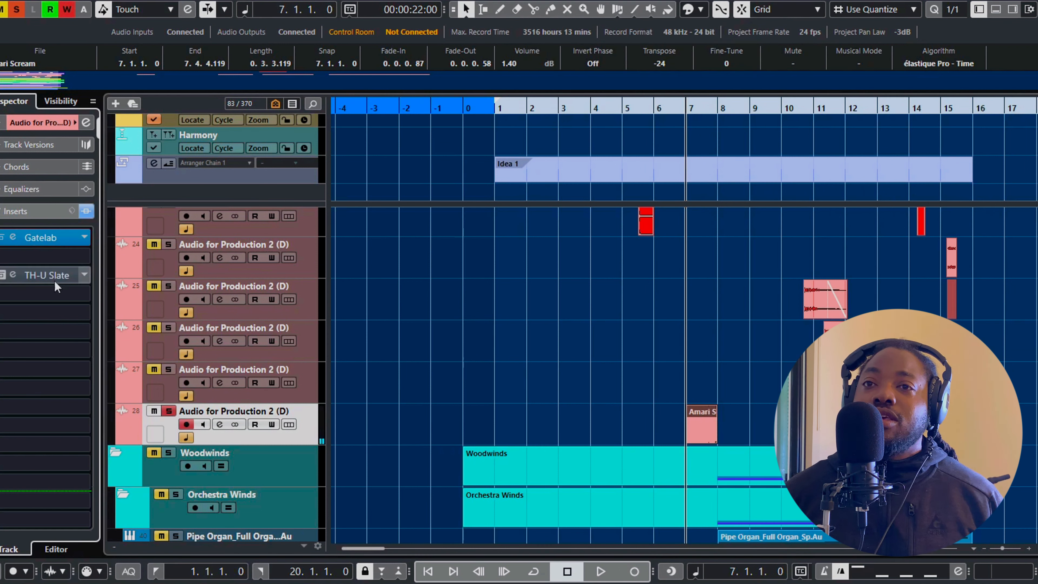
click(14, 277)
click(563, 322)
key(space)
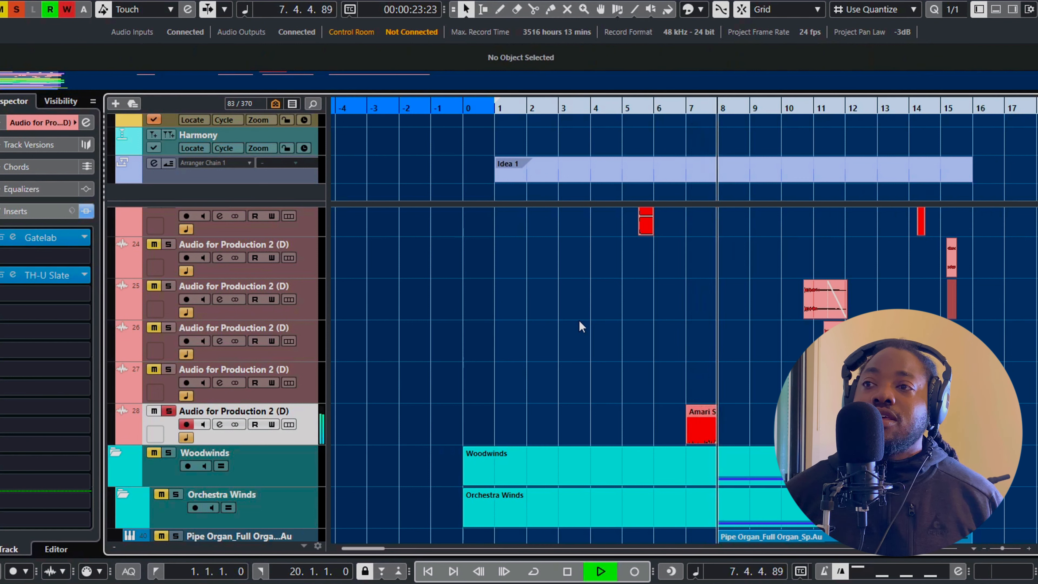
key(space)
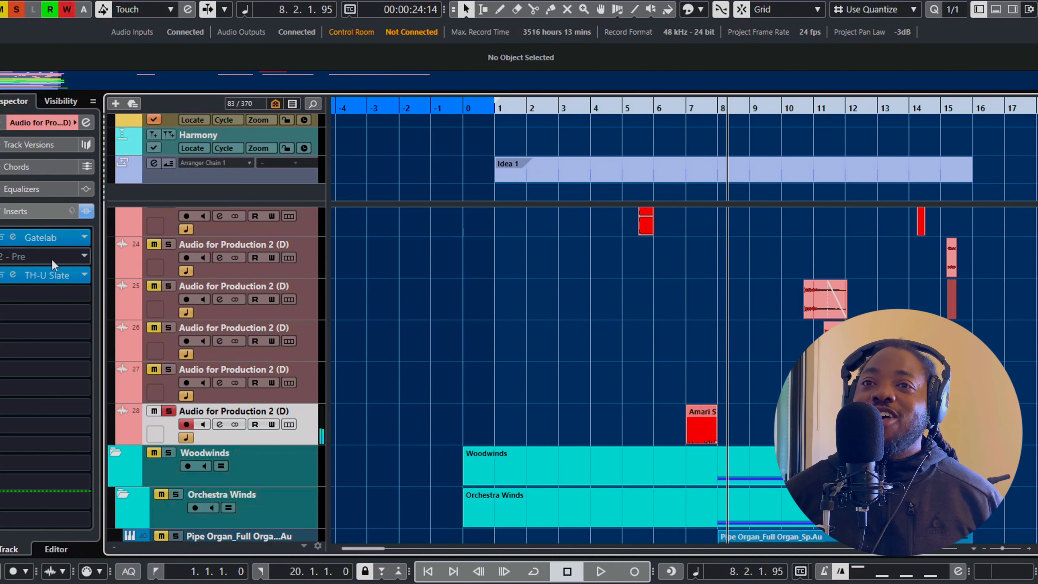
Open the TH-U Slate insert on track 28, examine its amp settings, and close it
click(51, 278)
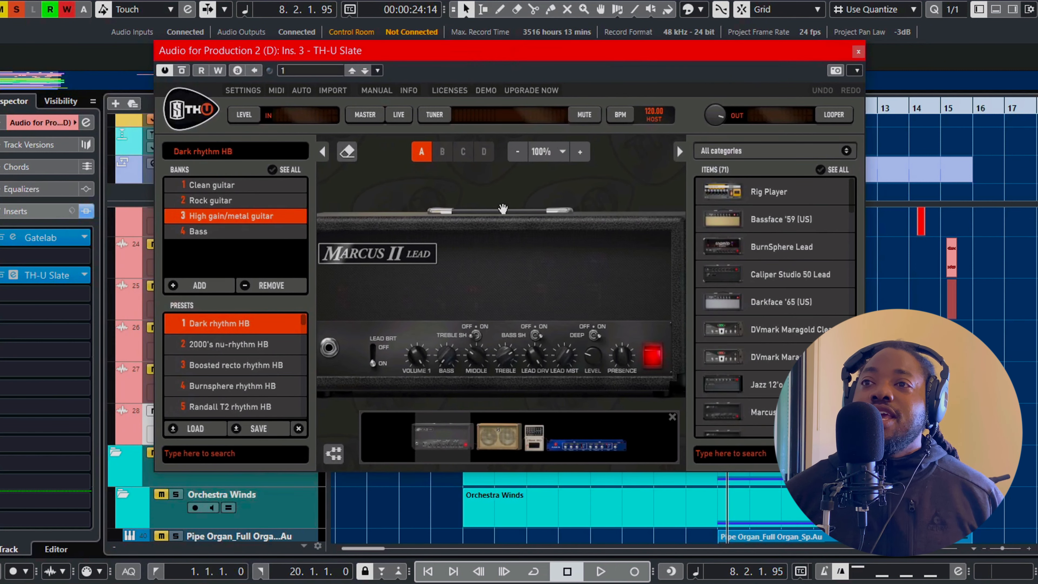
scroll(493, 200, down, 1)
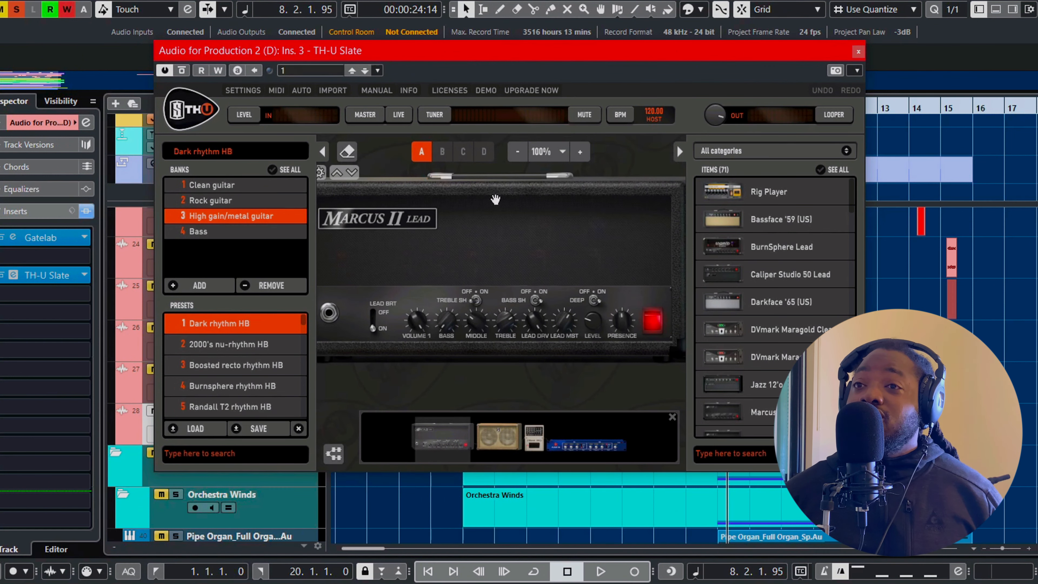
scroll(496, 200, up, 1)
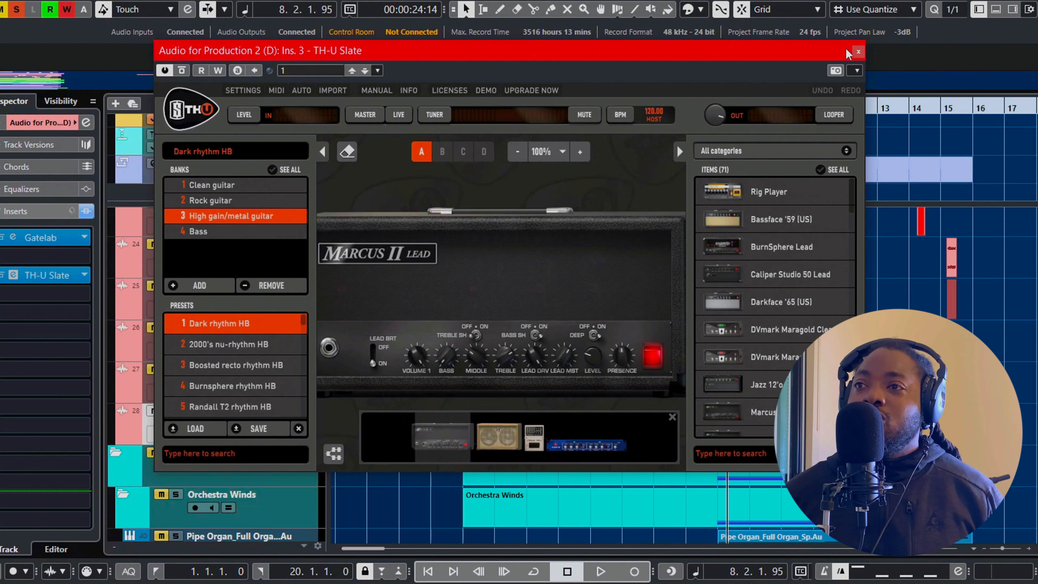
click(858, 52)
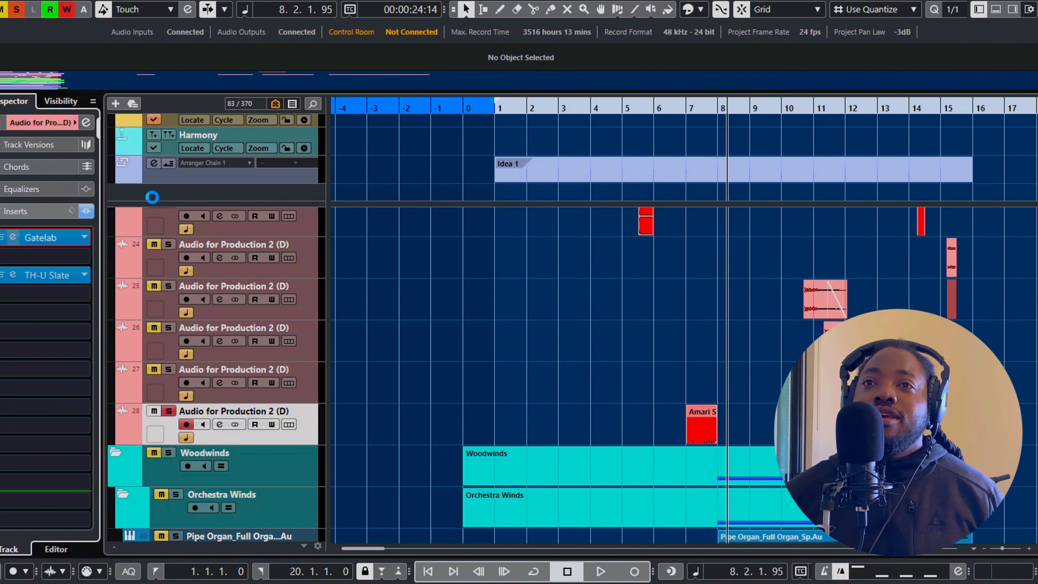
Open the Gatelab insert on track 28 and examine its stereo gate pattern
click(13, 237)
drag(546, 167, 540, 24)
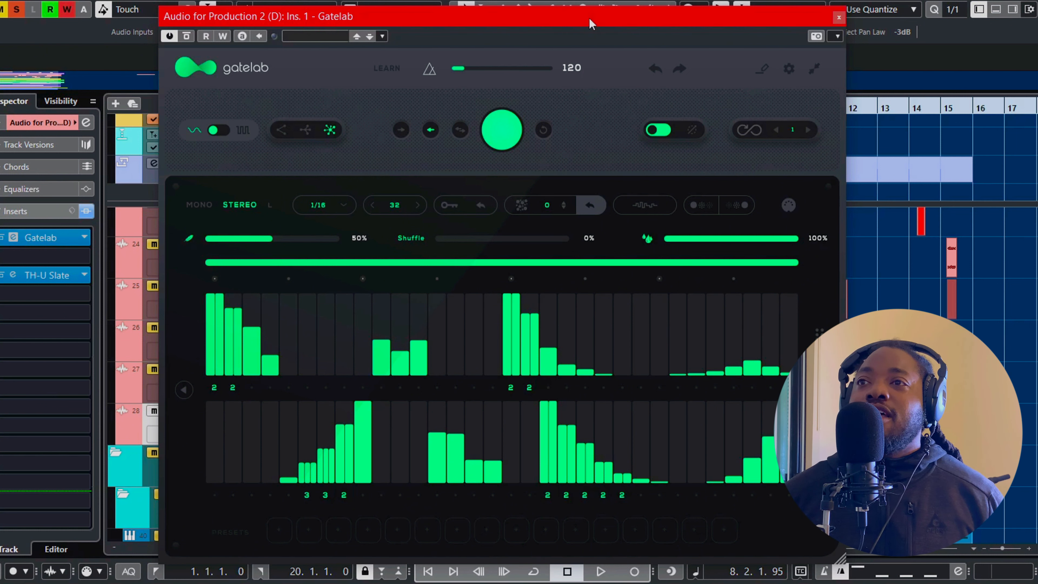
drag(591, 23, 684, 17)
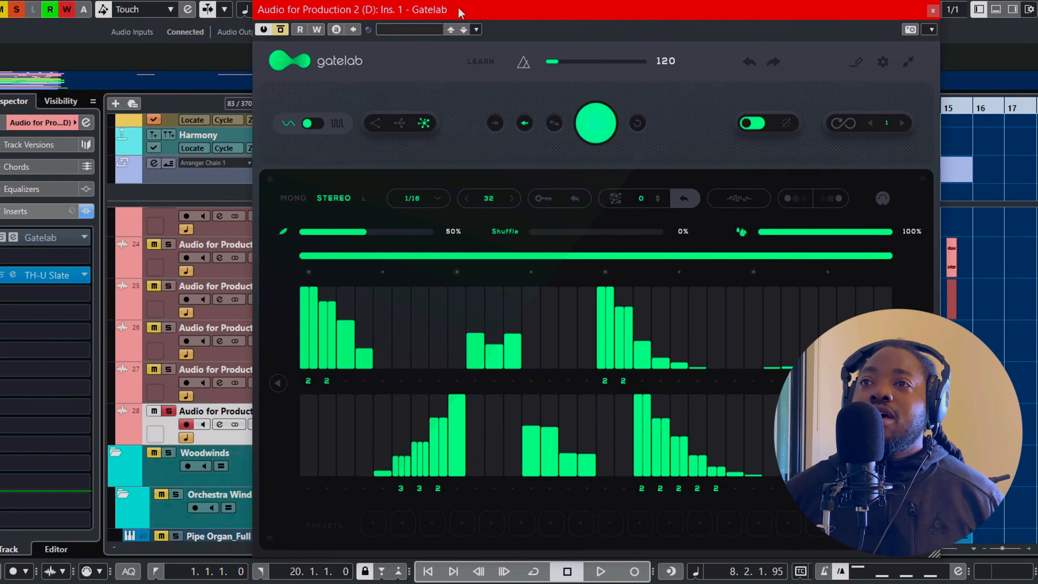
Listen to the scream from bar 6 with Gatelab bypassed and its window moved clear of the arrangement
drag(460, 12, 256, 494)
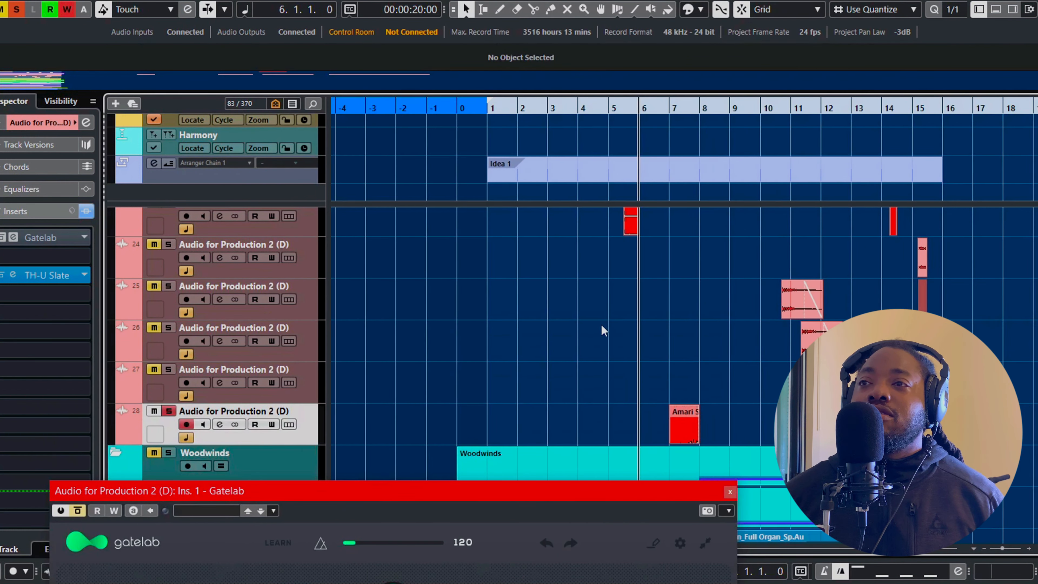
key(space)
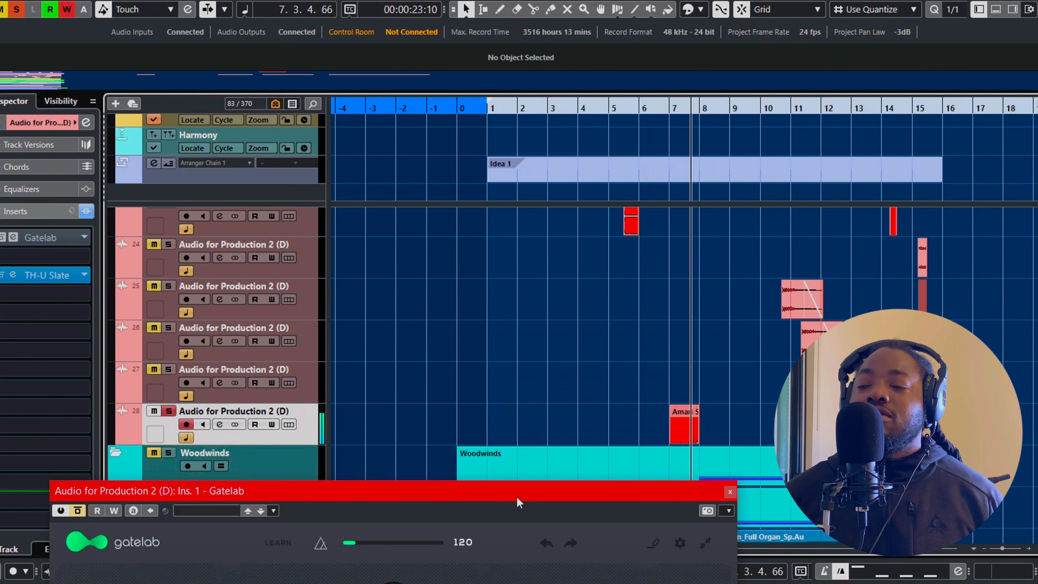
key(space)
Listen to the scream from bar 6 with Gatelab active again and its gate pattern in view
drag(514, 497, 554, 351)
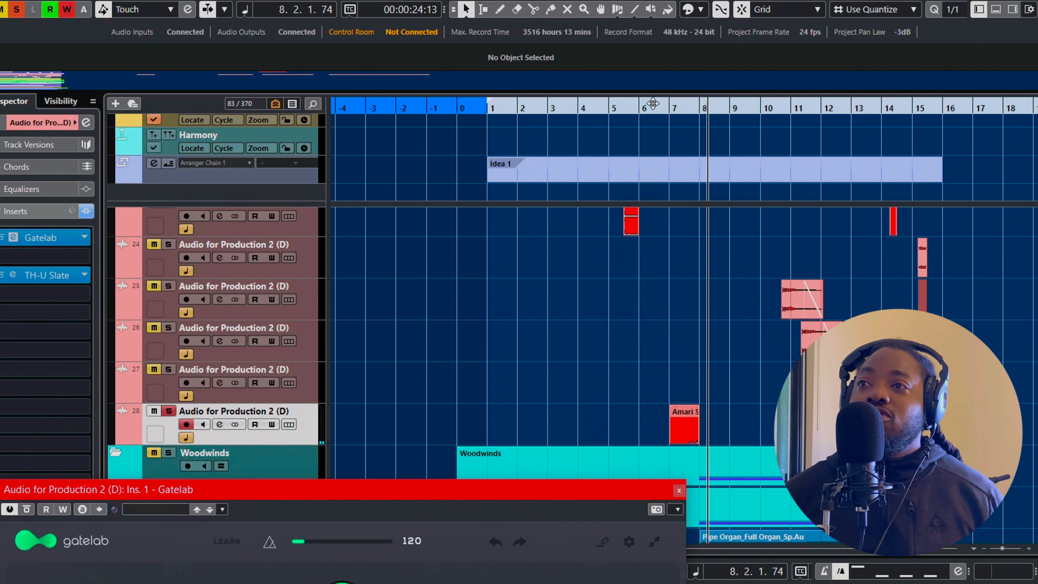
click(650, 108)
drag(552, 500, 586, 243)
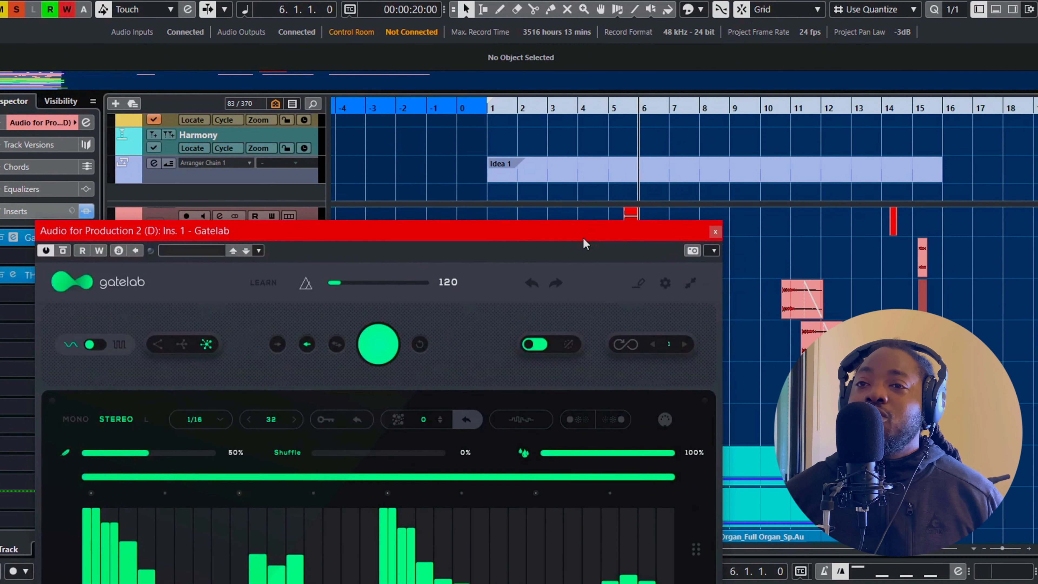
key(space)
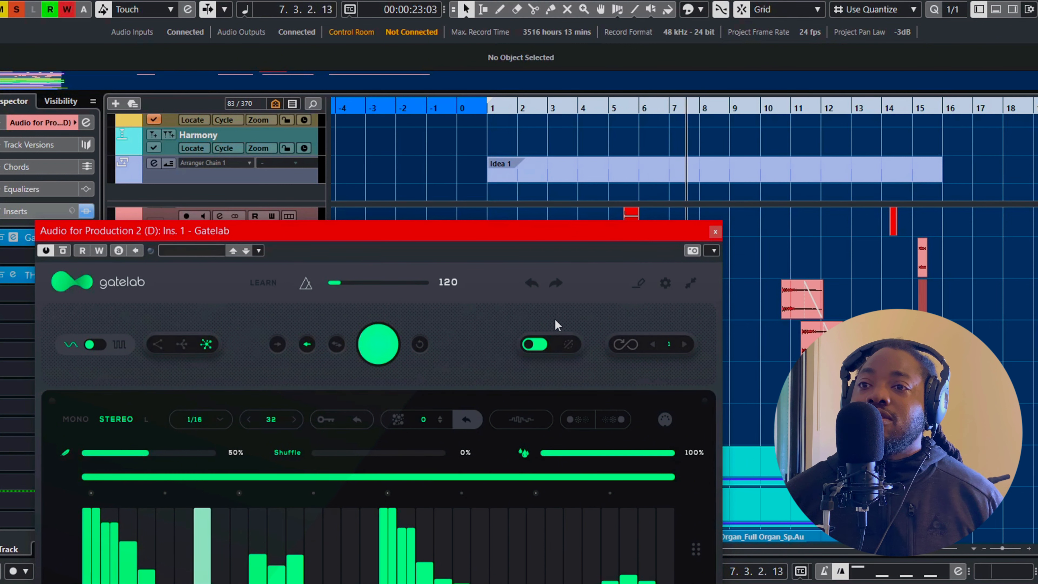
Locate the ping pong ball bounce clips on tracks 25 to 27 around bars 10 to 12 and select the one on track 27
scroll(702, 327, up, 3)
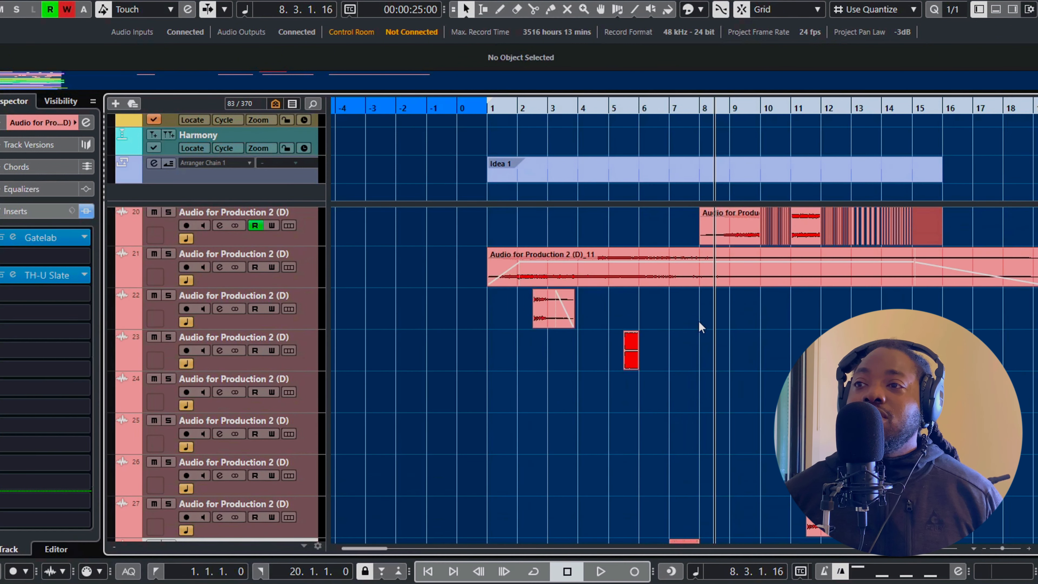
scroll(701, 328, up, 3)
scroll(715, 356, right, 2)
scroll(714, 356, left, 2)
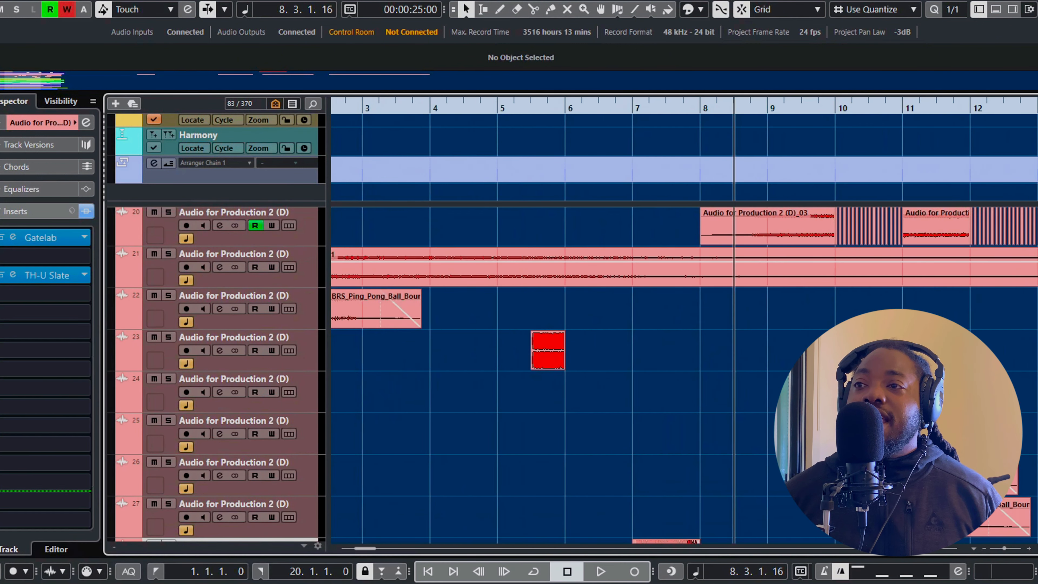
scroll(714, 356, right, 3)
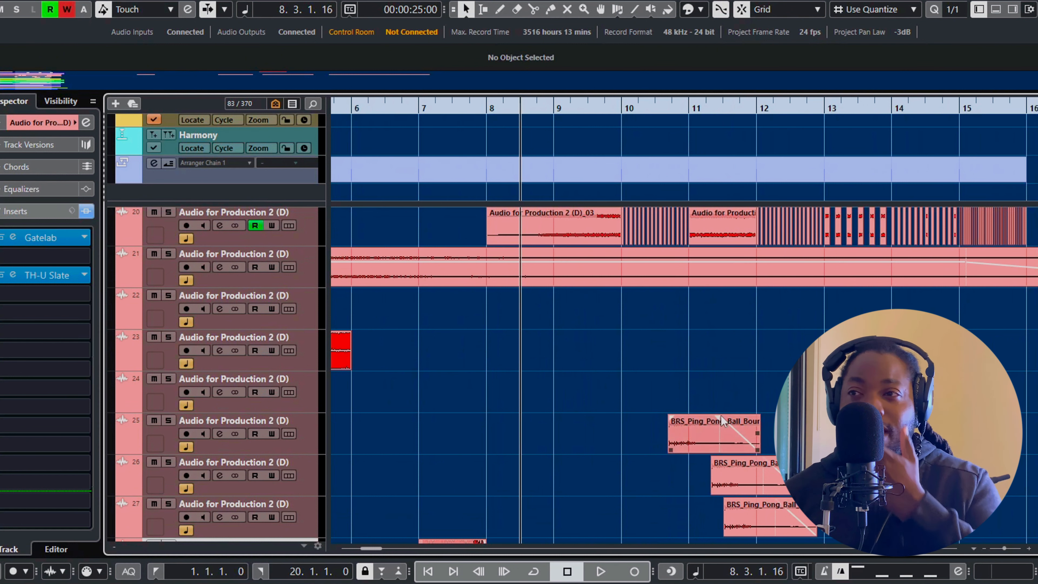
scroll(720, 411, down, 2)
click(651, 108)
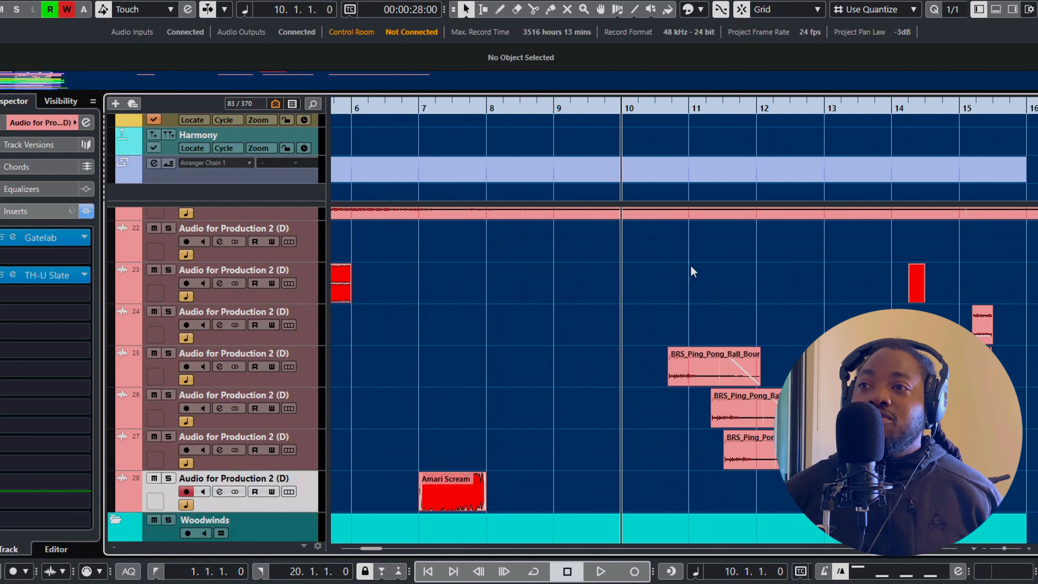
drag(671, 311, 795, 464)
click(713, 288)
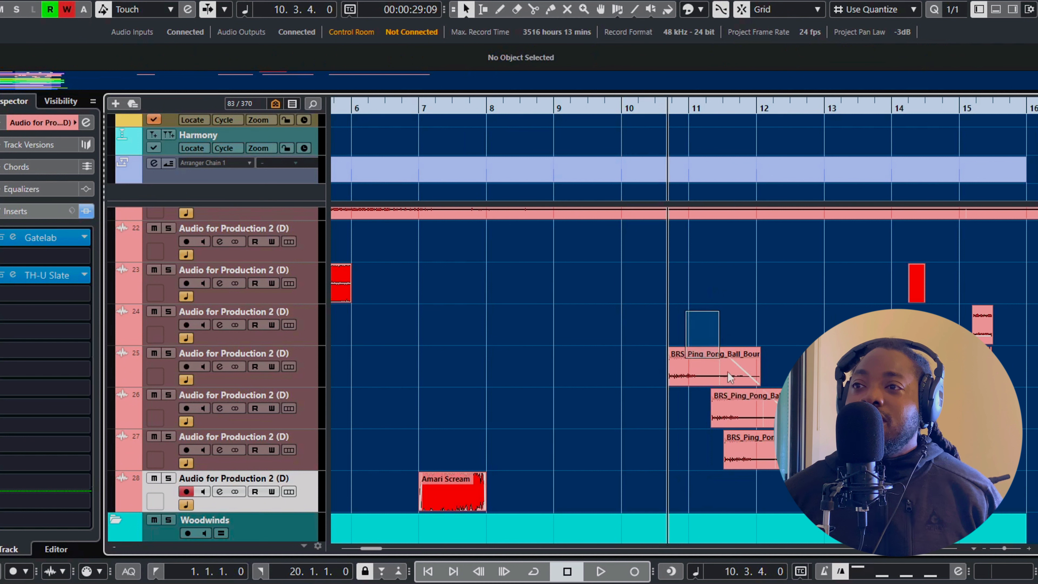
drag(728, 372, 731, 377)
drag(786, 356, 805, 449)
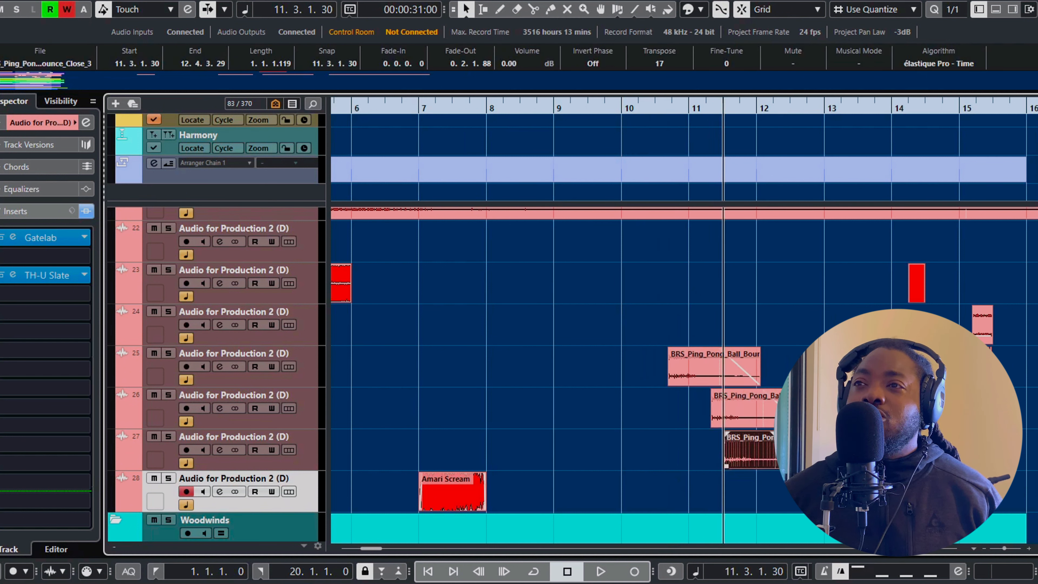
Solo tracks 25, 26 and 27 and listen to the staggered ping pong ball bounces from bar 10
click(655, 105)
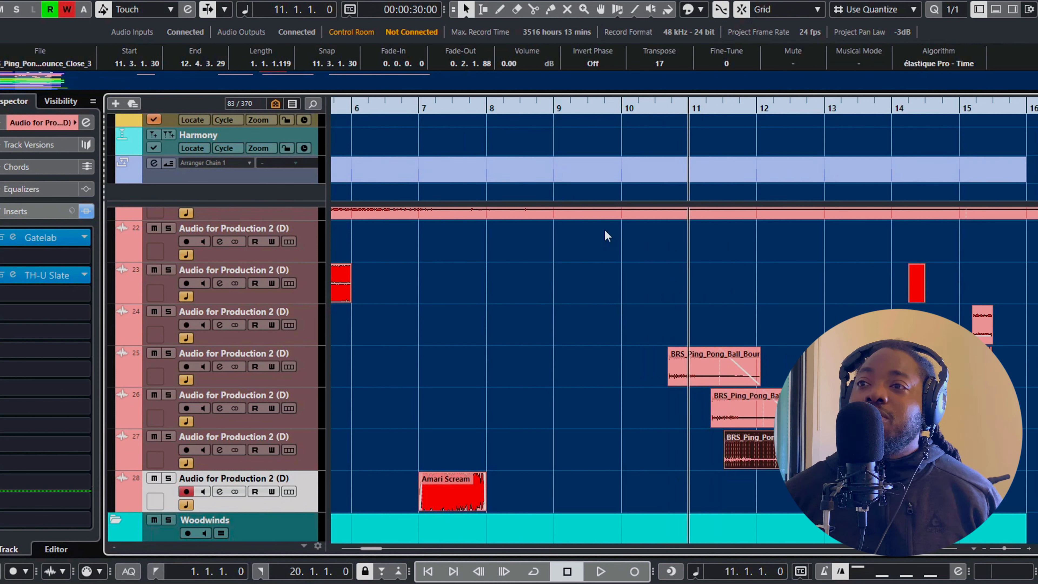
click(169, 352)
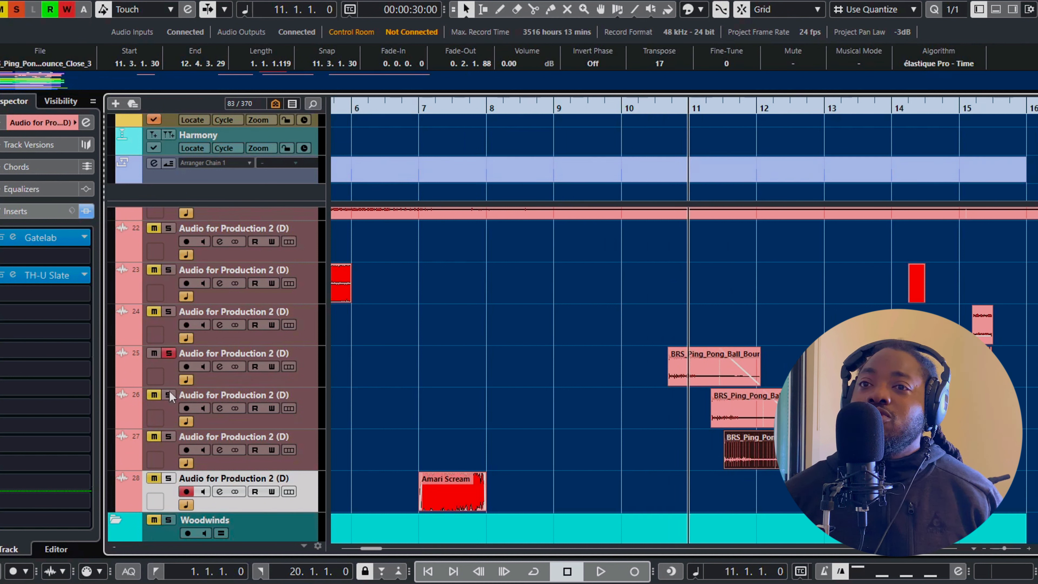
click(169, 437)
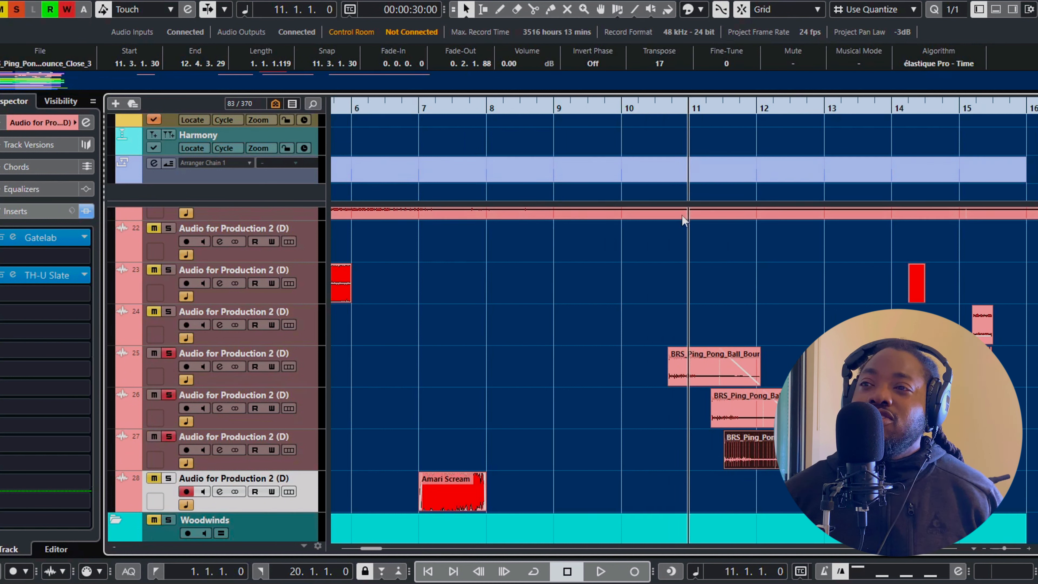
click(620, 107)
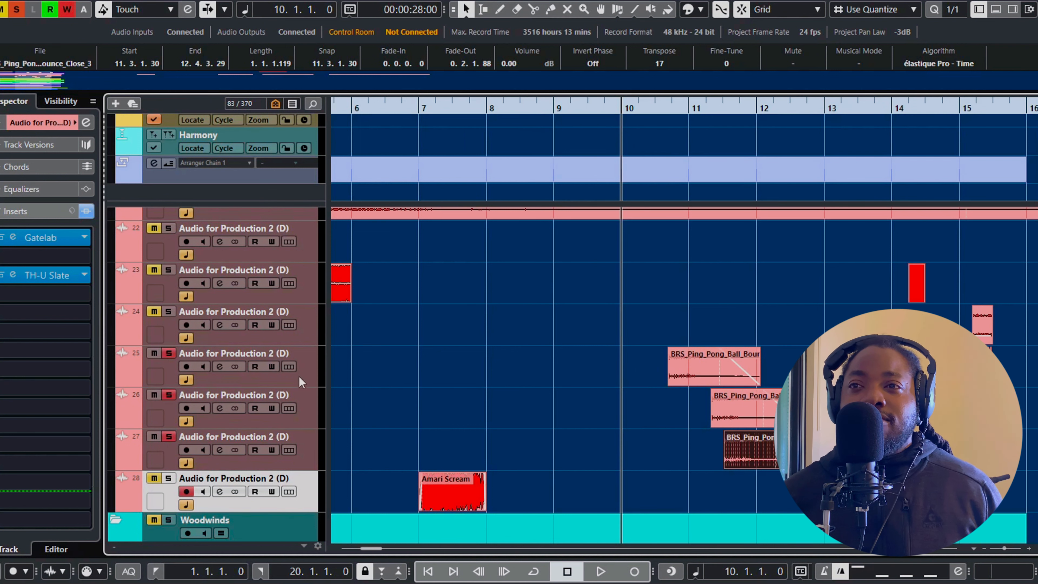
click(310, 377)
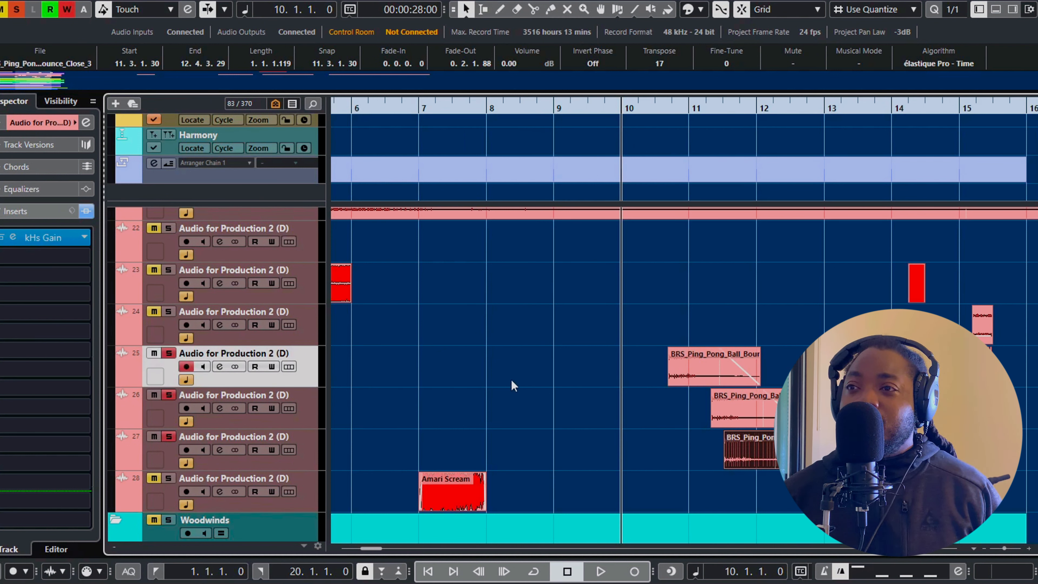
key(space)
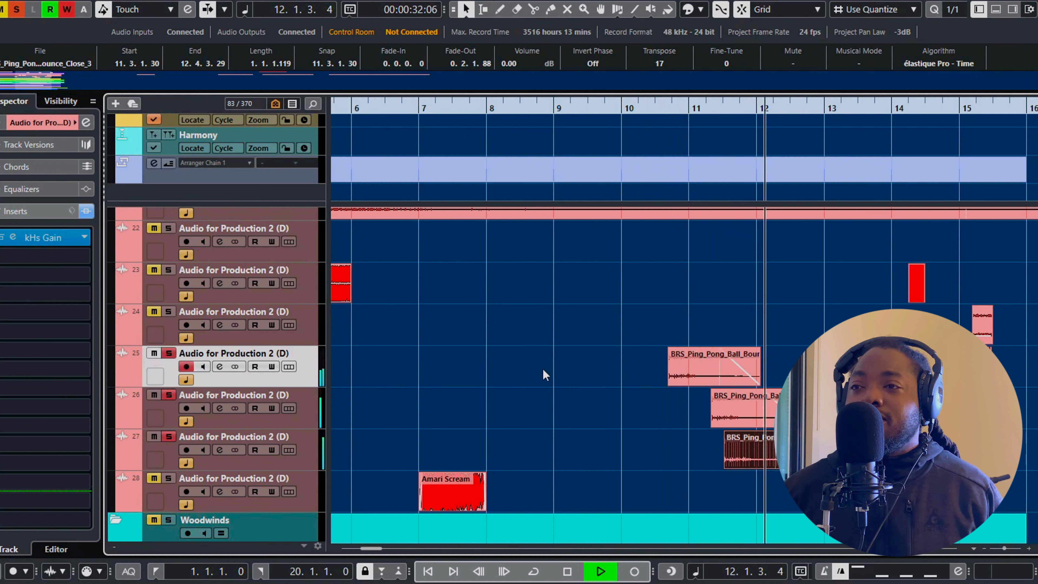
key(space)
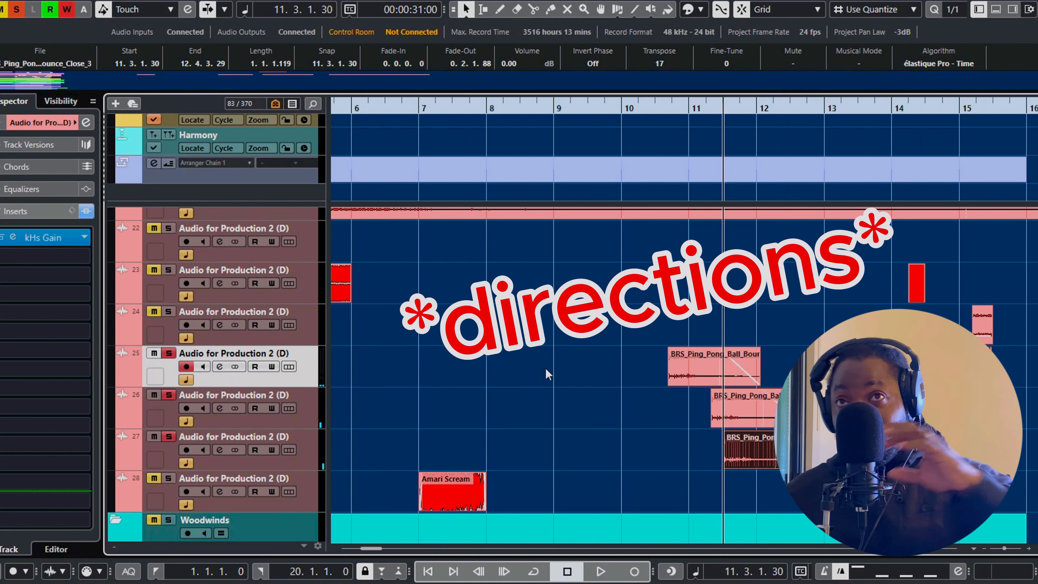
Clear the solos on tracks 25 to 27 and deselect the ping pong ball clip
click(167, 353)
click(168, 436)
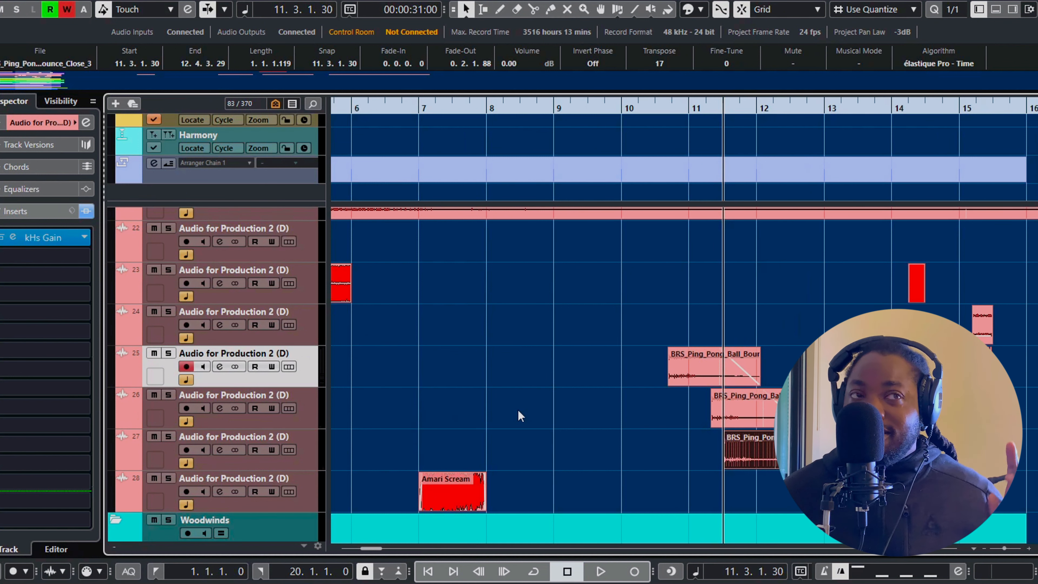
click(637, 323)
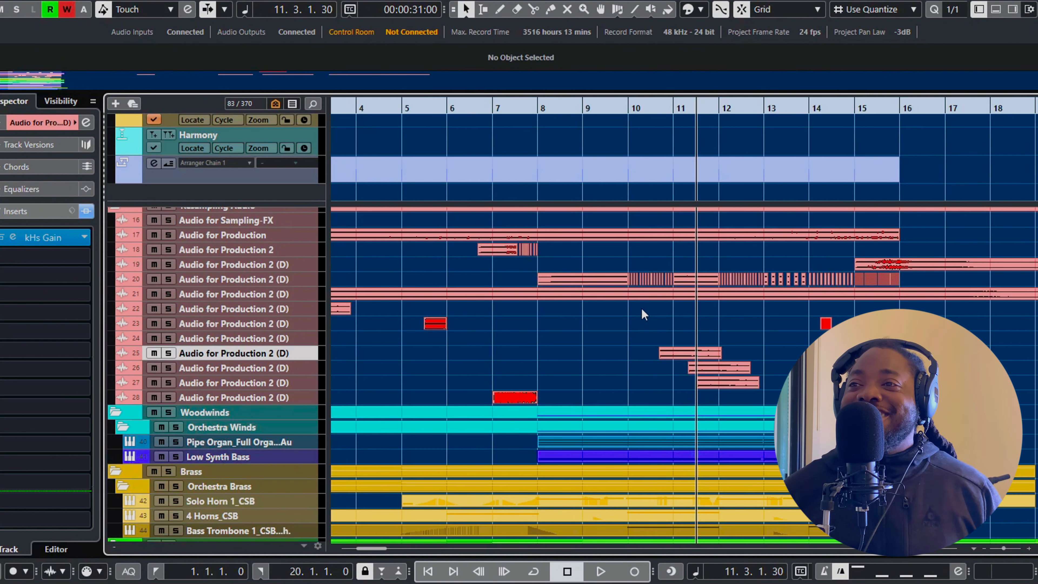
Solo track 20 and listen to its sustained and chopped resampled clips from bar 8
scroll(645, 315, up, 3)
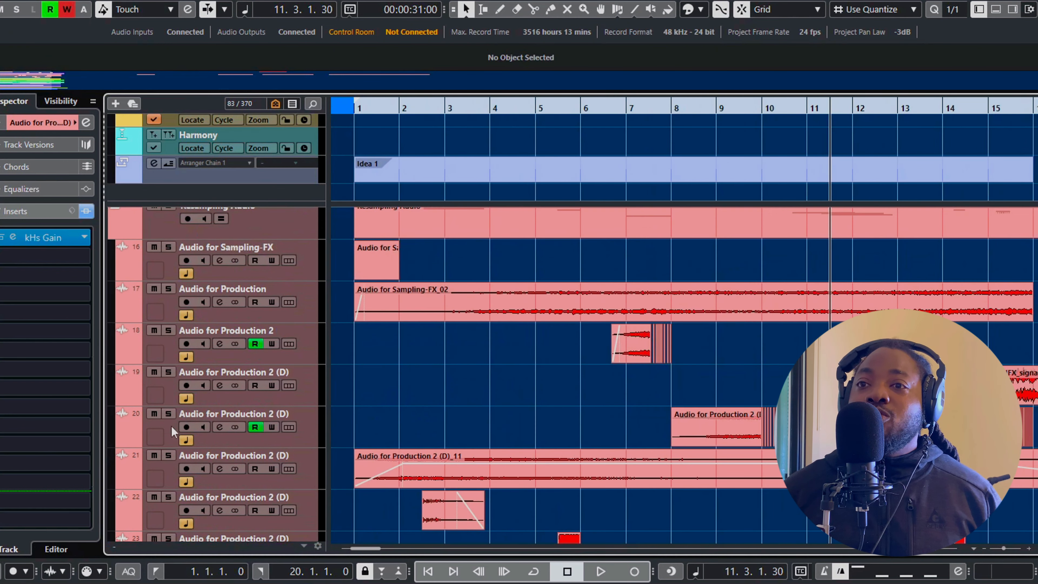
click(168, 414)
scroll(780, 373, up, 3)
scroll(494, 362, up, 2)
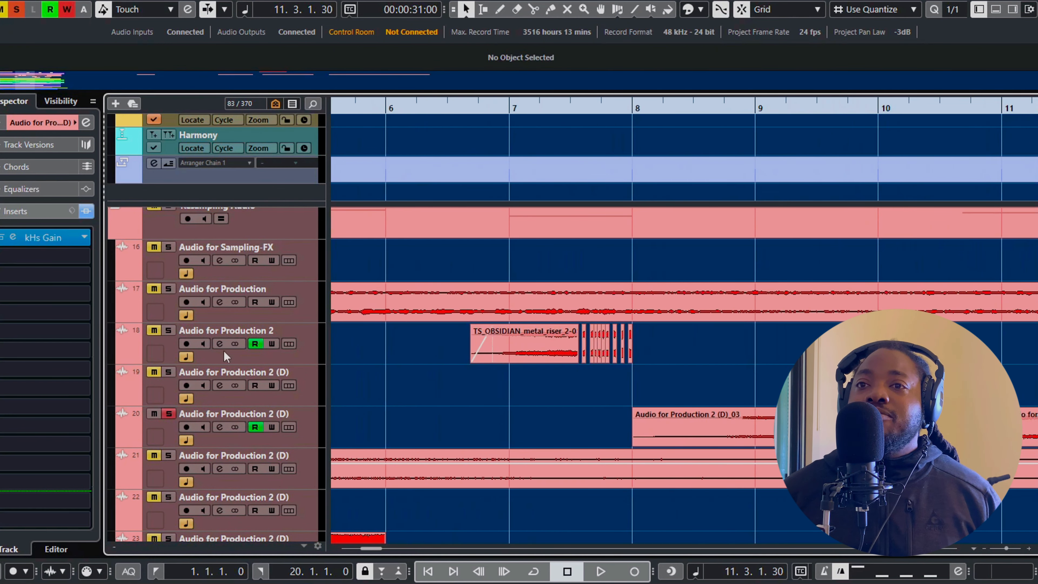
scroll(634, 362, right, 4)
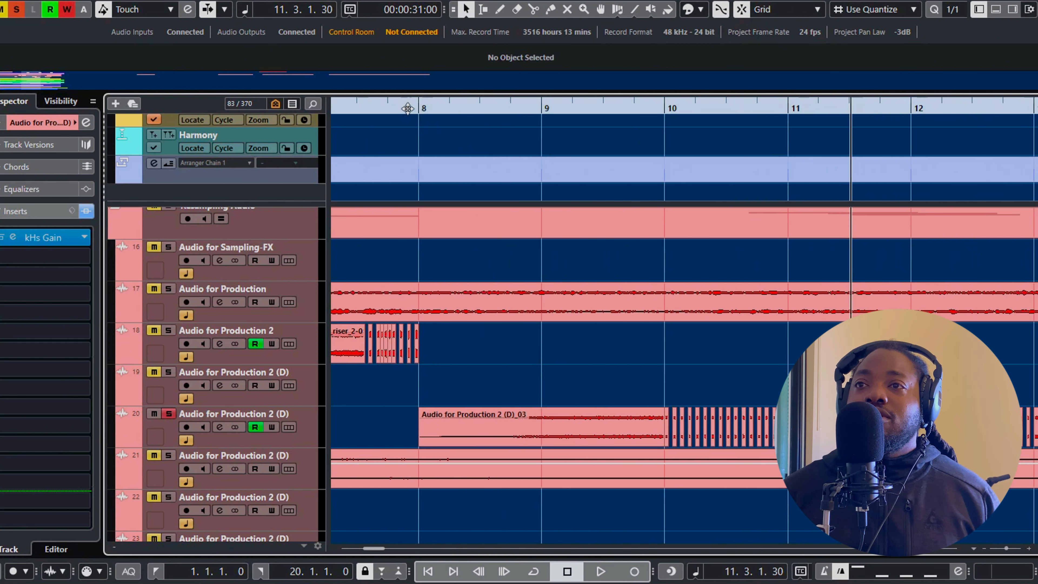
click(422, 108)
key(space)
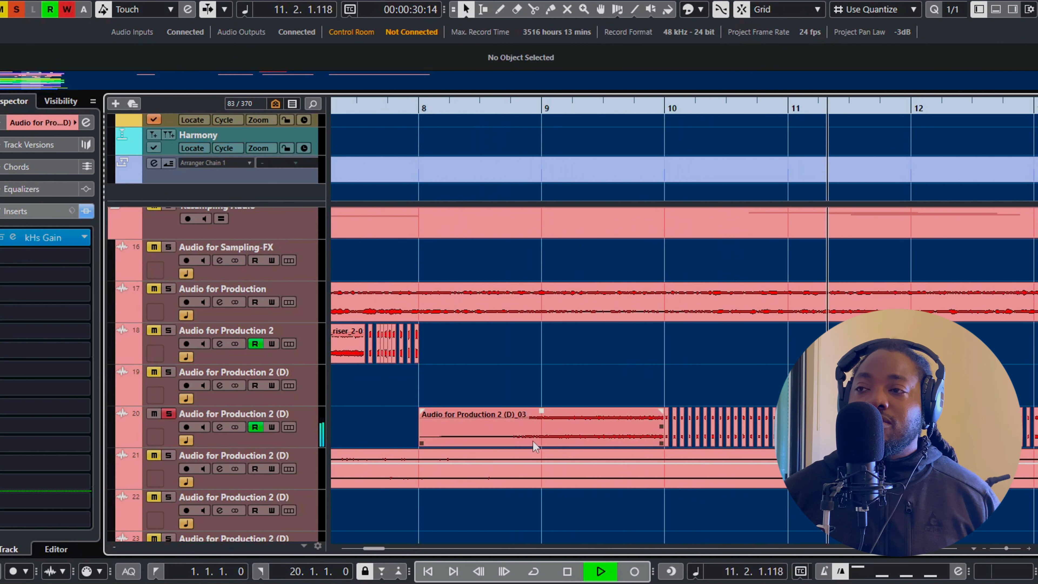
scroll(704, 400, down, 2)
scroll(703, 401, down, 1)
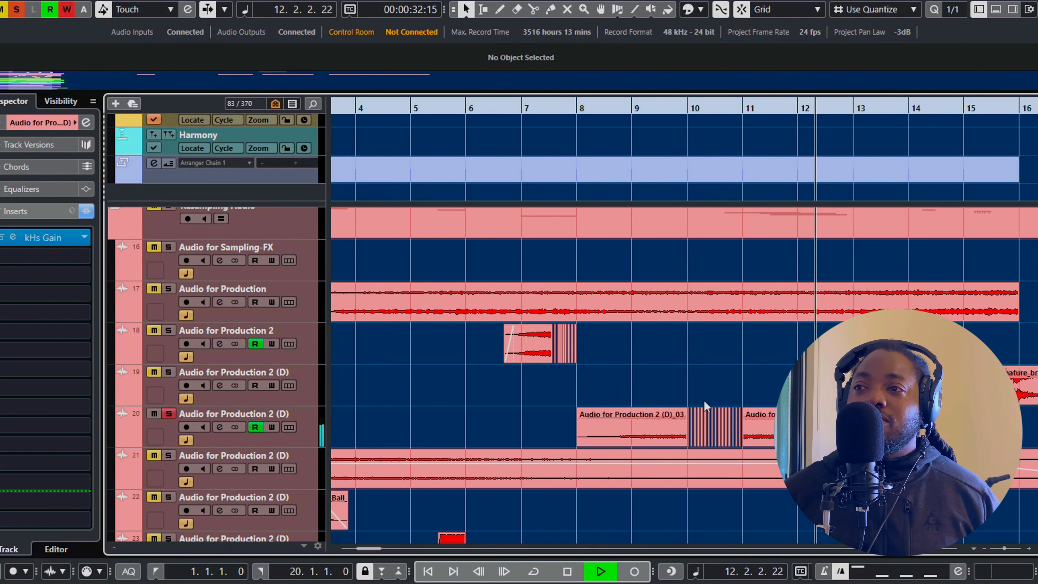
key(space)
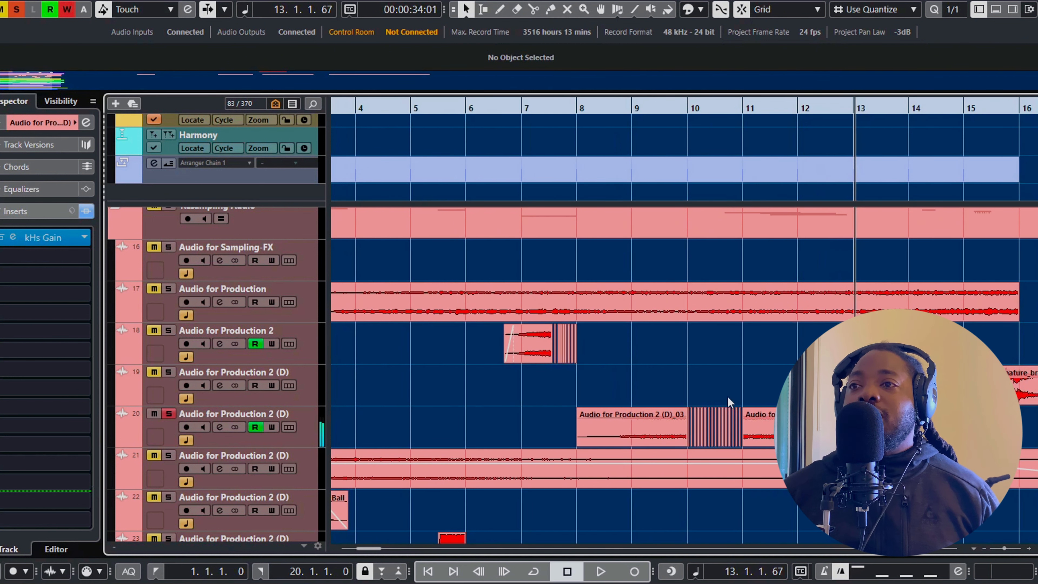
Select track 20, search the plug-ins for "str", and load PaulXStretch into its third insert slot
scroll(609, 401, up, 2)
scroll(609, 404, up, 1)
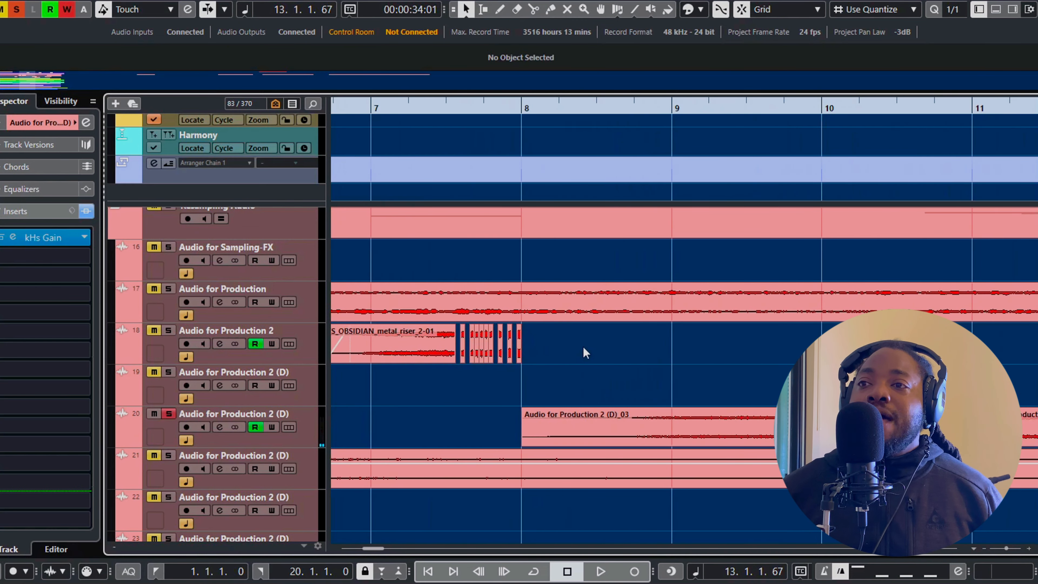
scroll(585, 351, down, 3)
scroll(588, 334, down, 2)
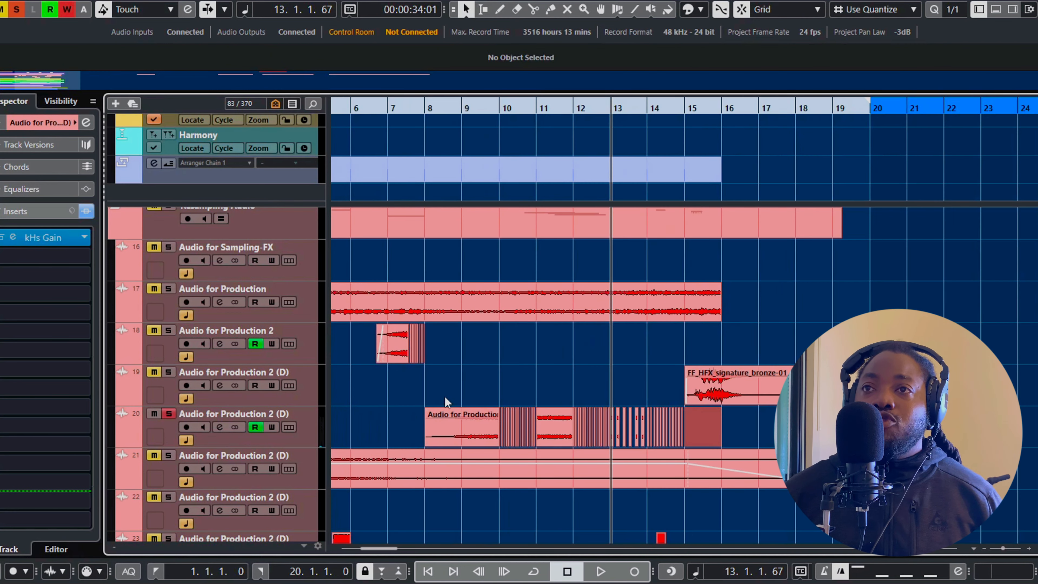
click(305, 429)
click(13, 275)
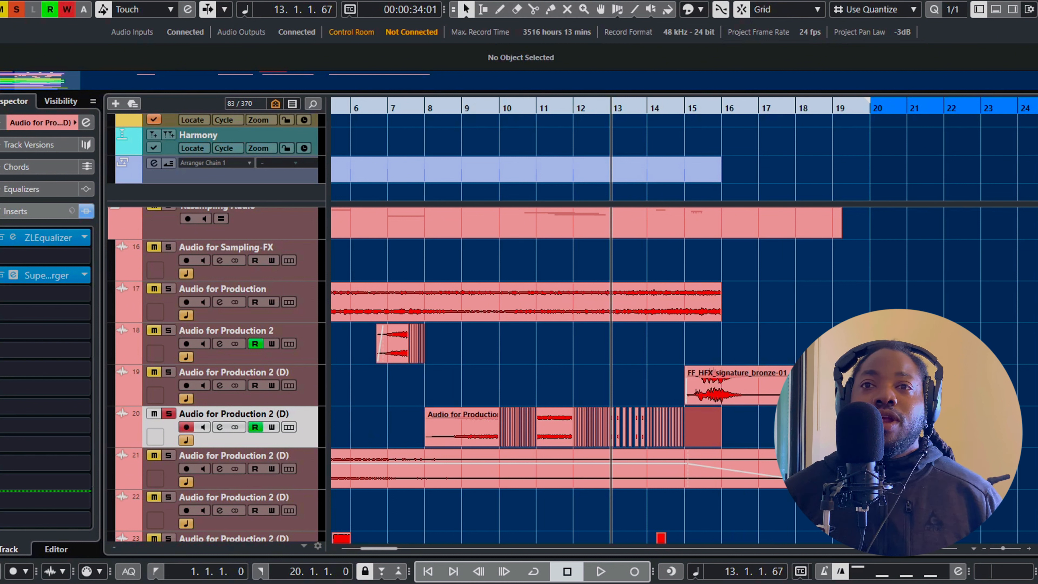
click(82, 275)
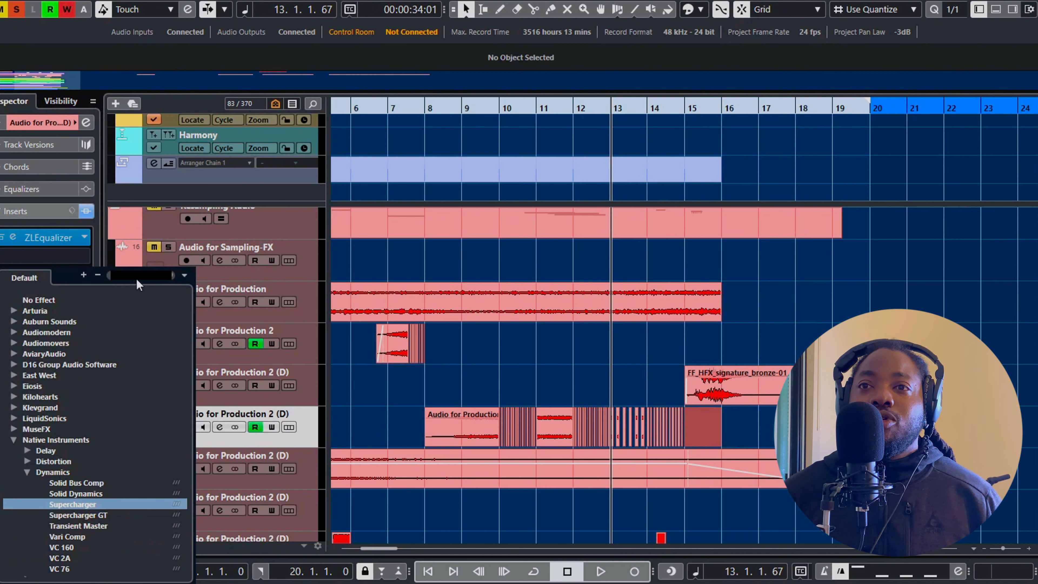
text(st)
text(ret)
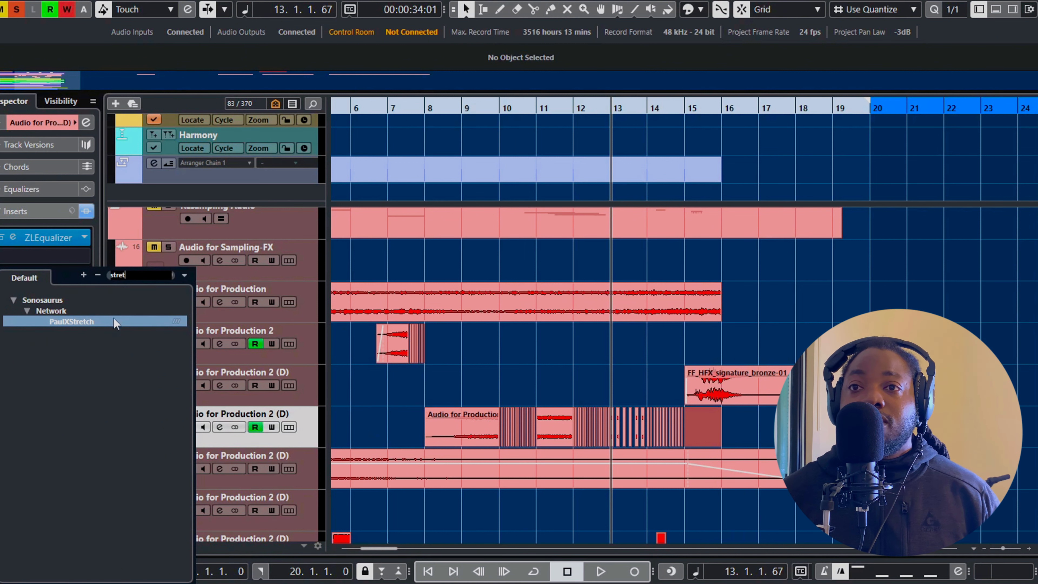
click(114, 320)
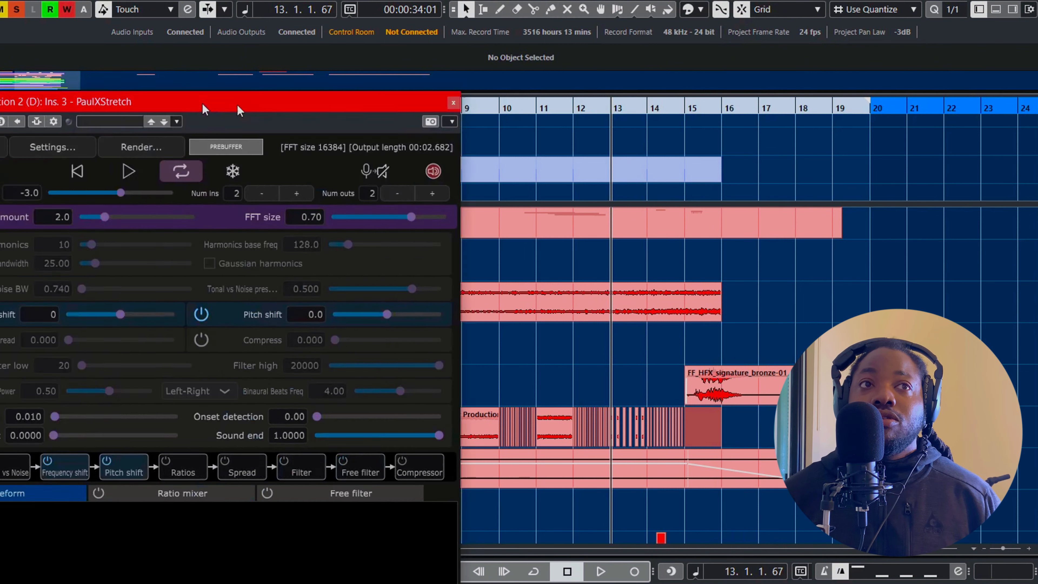
Examine PaulXStretch's stretch and pitch settings, close its window, and remove the plug-in from track 20
drag(201, 108, 548, 76)
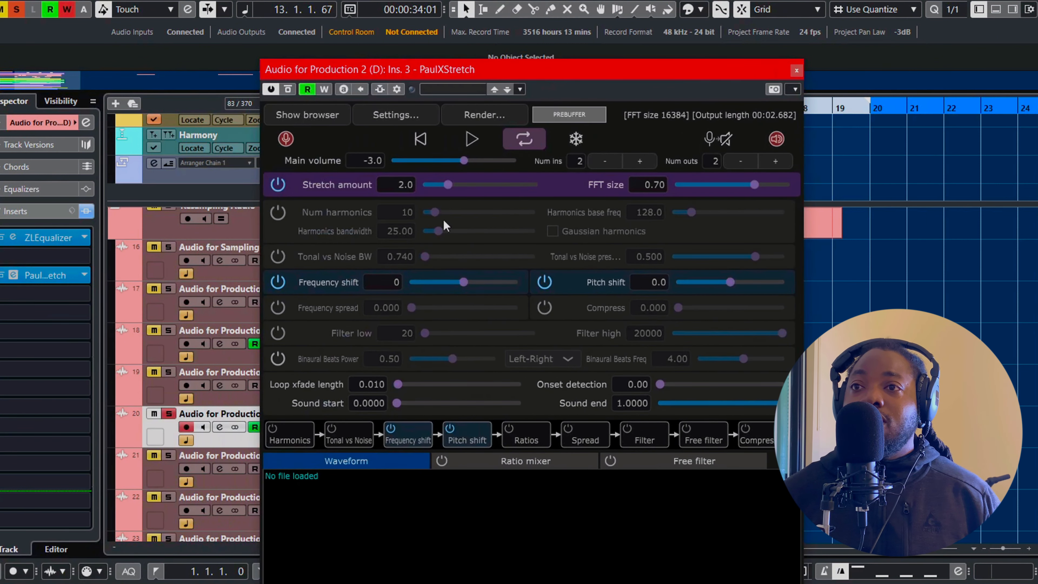
drag(583, 75, 543, 18)
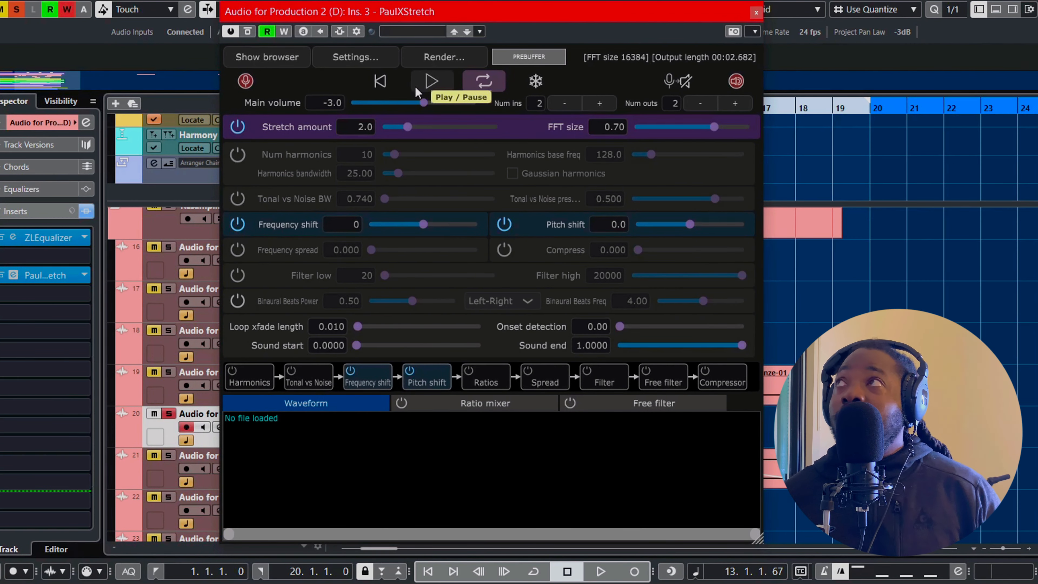
click(755, 14)
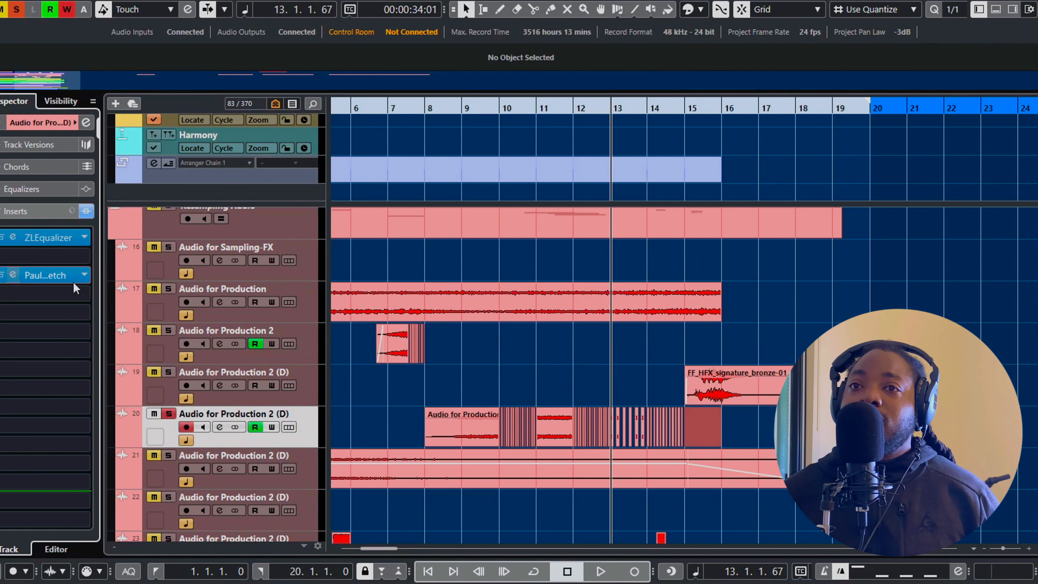
click(86, 275)
click(65, 302)
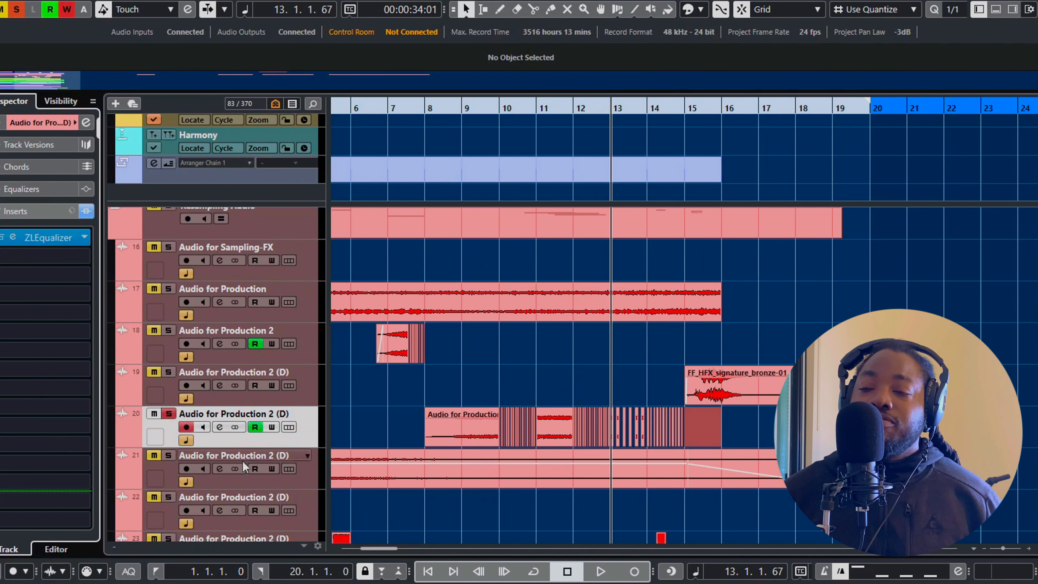
Place the playhead at bar 8 and view the quantize note values available for chopping track 20's clips
click(410, 110)
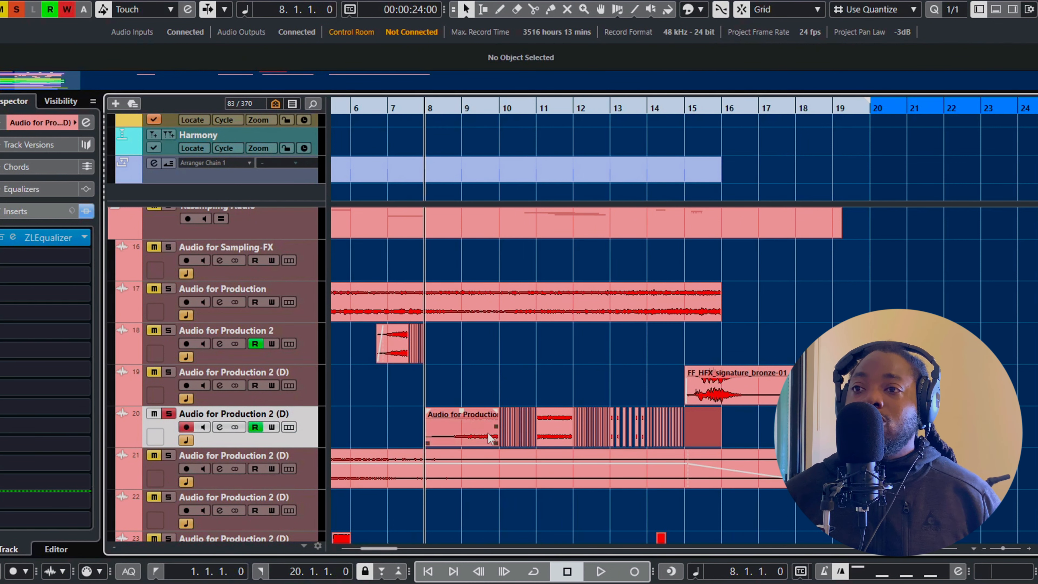
ctrl+scroll(467, 429, up, 3)
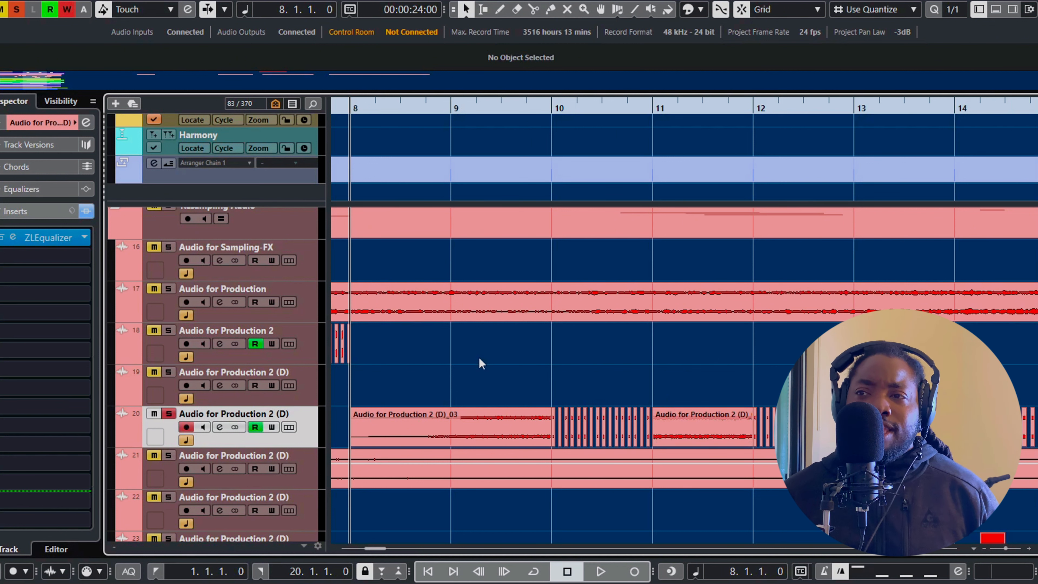
click(952, 8)
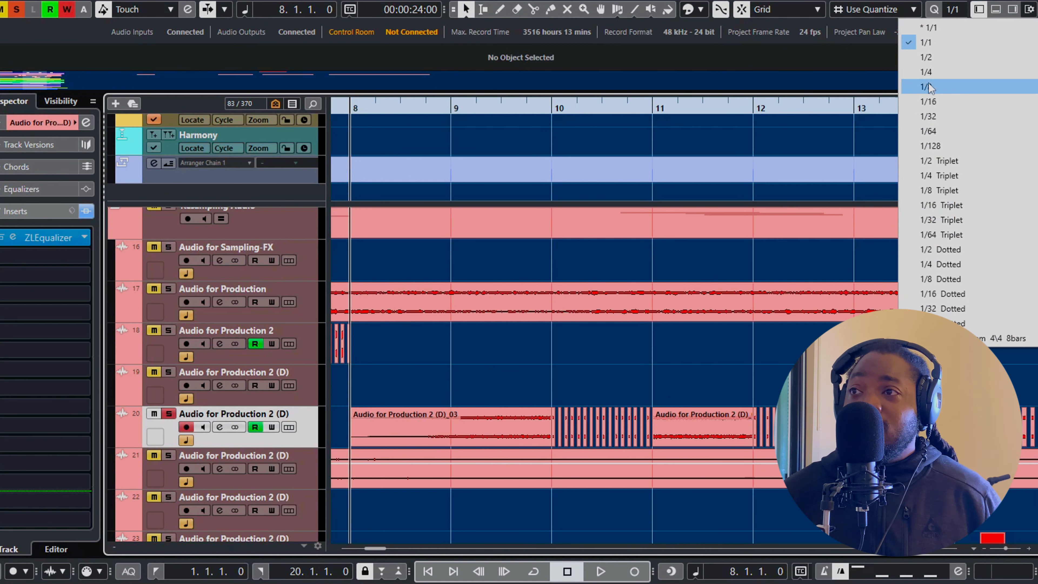
click(642, 376)
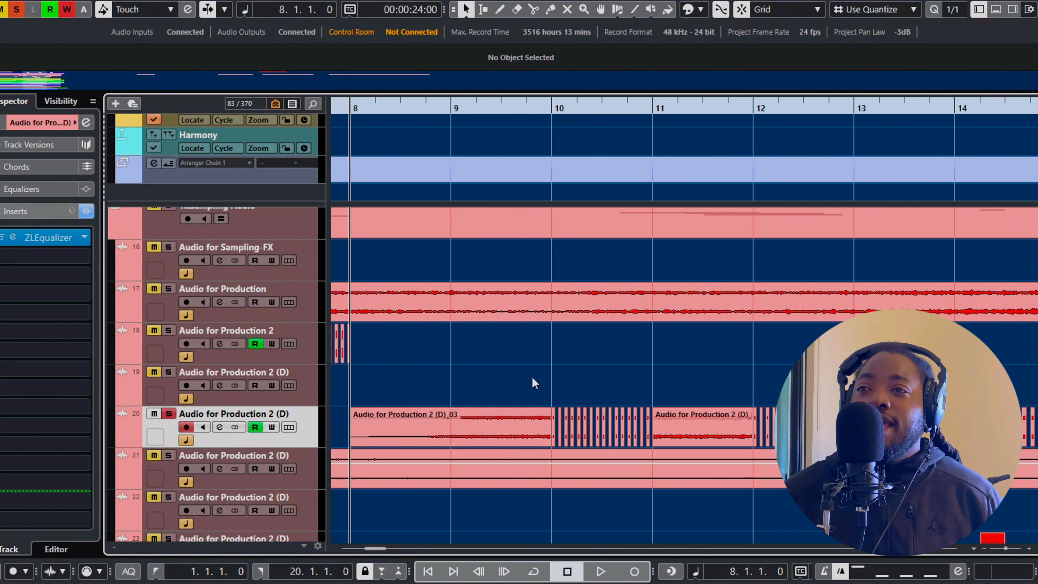
Play track 20 from bar 8, show its automation lanes, and return the playhead to bar 8
scroll(629, 388, down, 3)
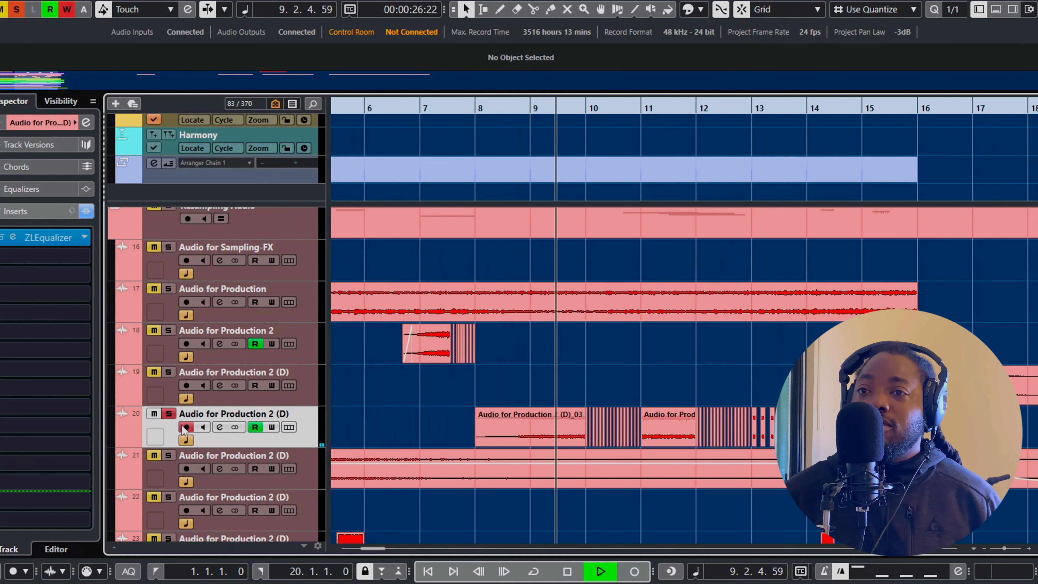
click(122, 441)
key(space)
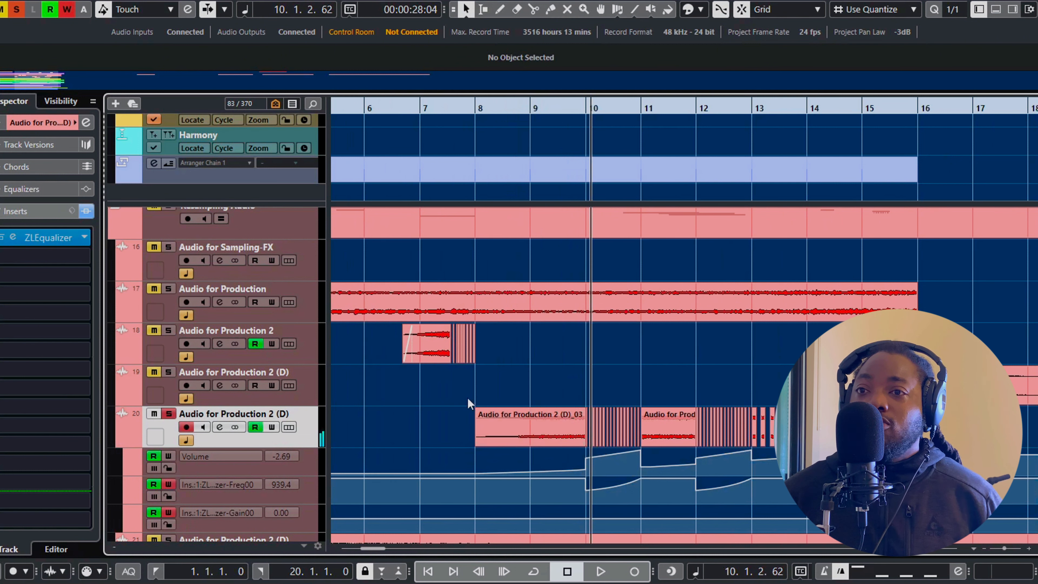
scroll(437, 217, down, 3)
click(468, 113)
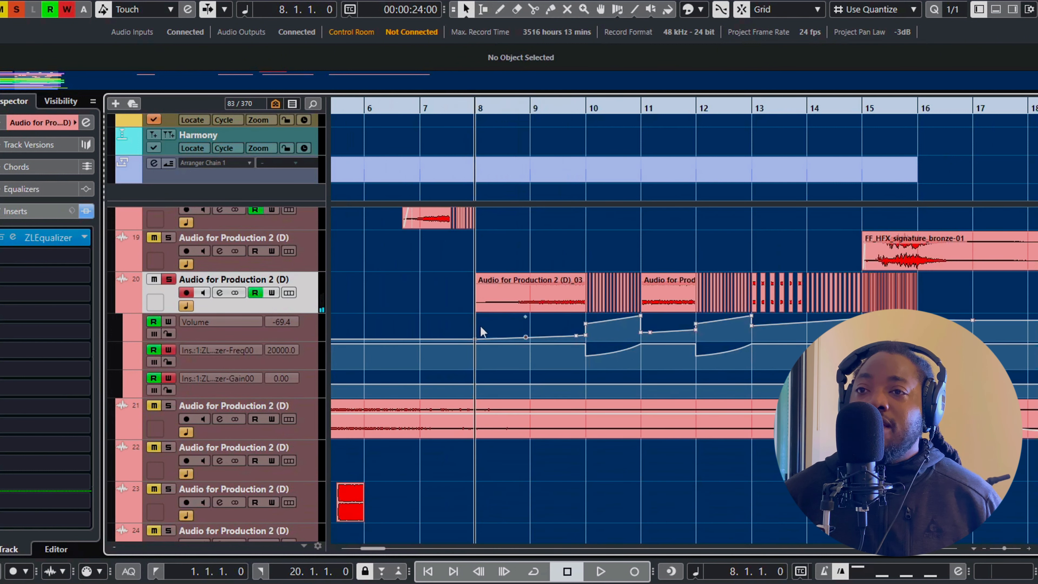
key(h)
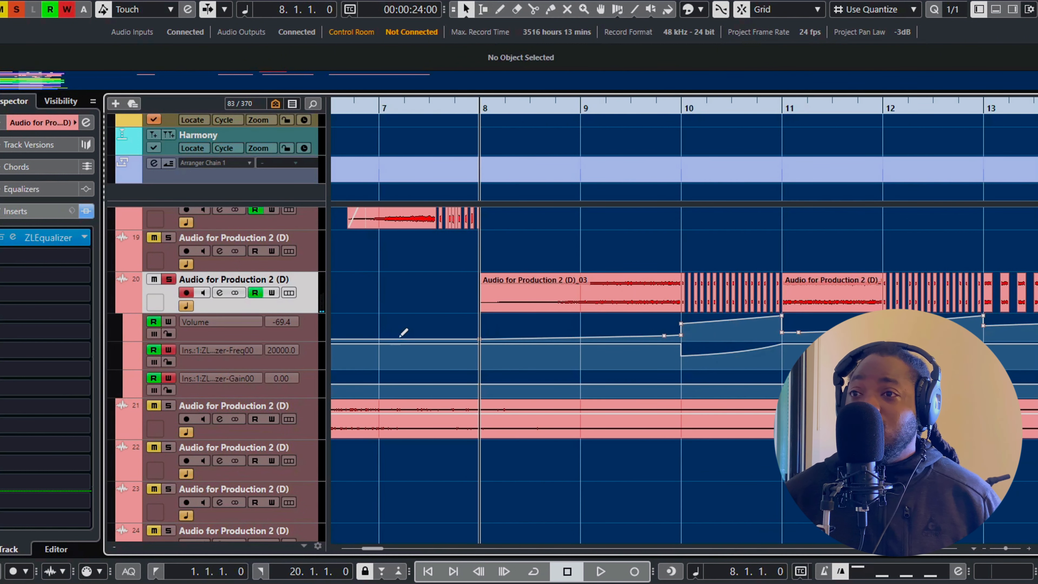
Select track 20's Volume automation lane and examine its rises and drops from bar 8 to bar 16
scroll(717, 320, down, 2)
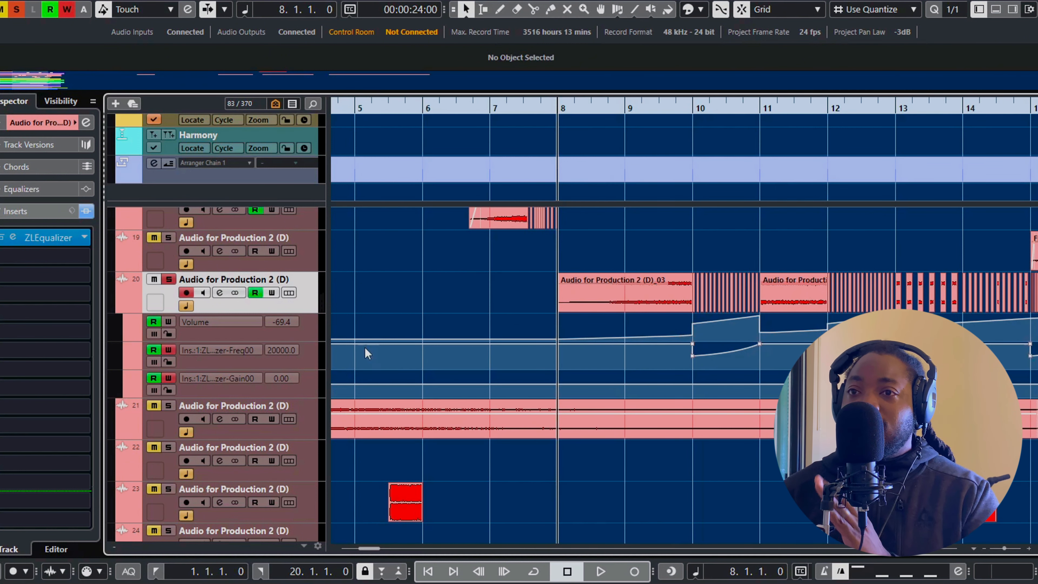
click(320, 337)
scroll(742, 336, right, 3)
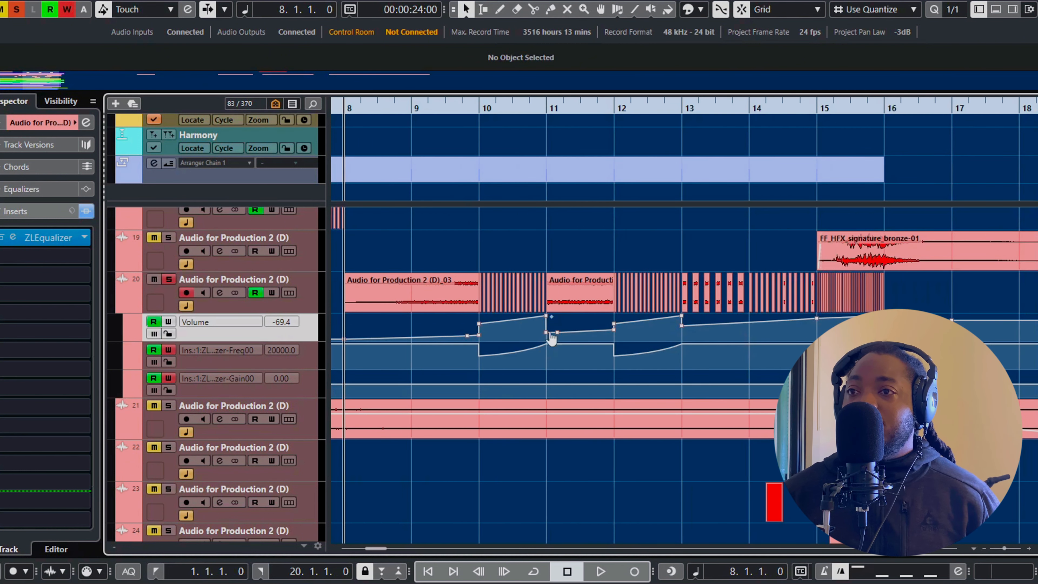
scroll(775, 320, right, 2)
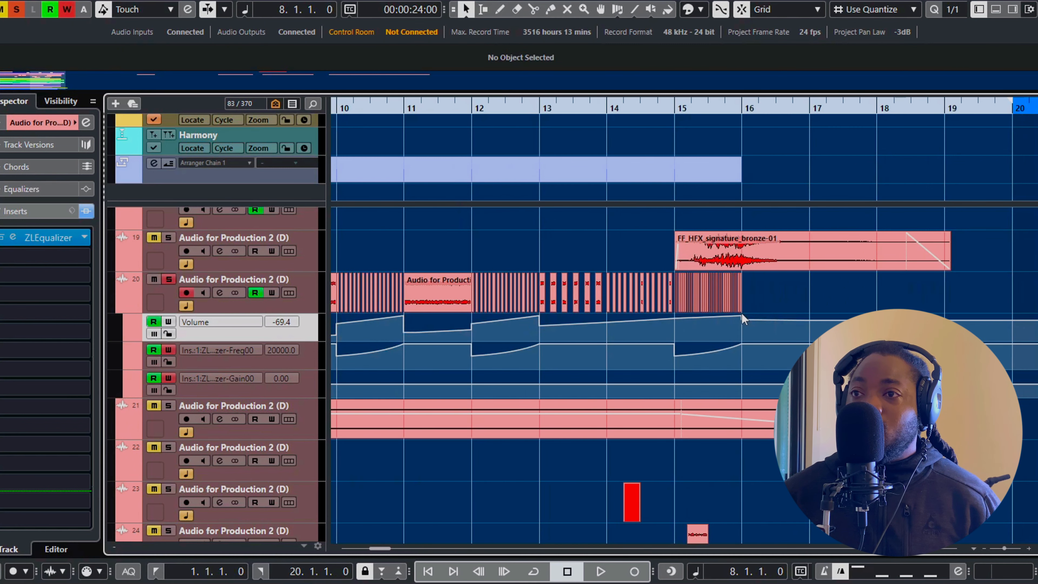
scroll(560, 315, left, 3)
Examine the chop spacing of track 20's resampled clips from bar 10 to bar 16
scroll(549, 293, up, 6)
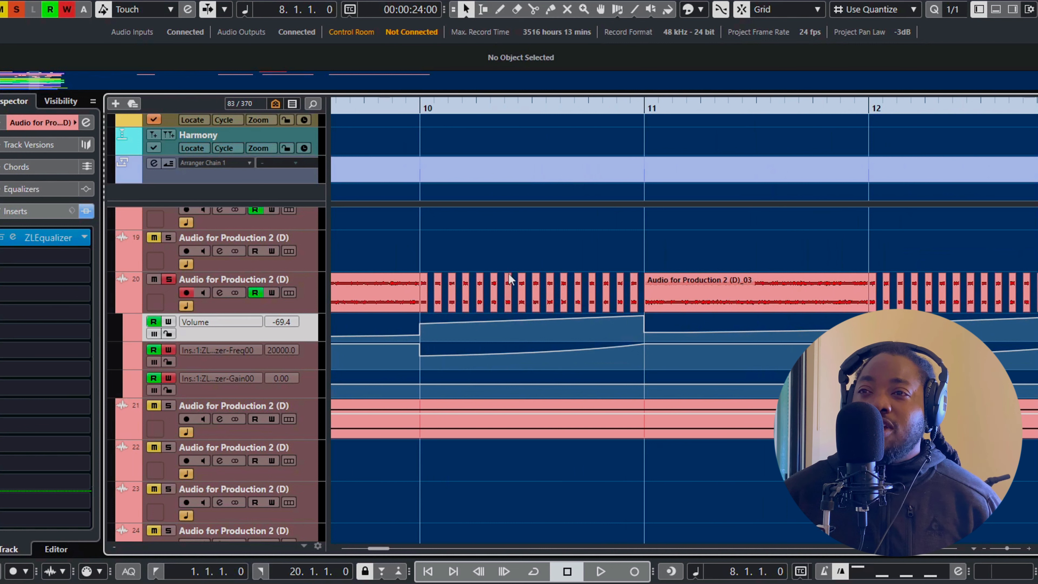
scroll(509, 279, right, 2)
scroll(664, 279, down, 2)
scroll(572, 280, right, 3)
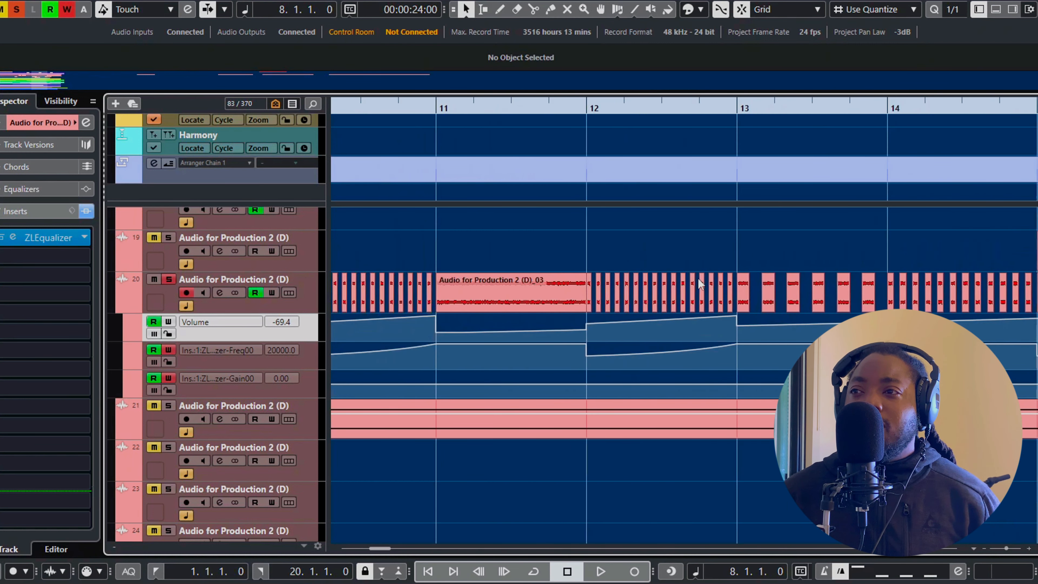
scroll(727, 281, right, 2)
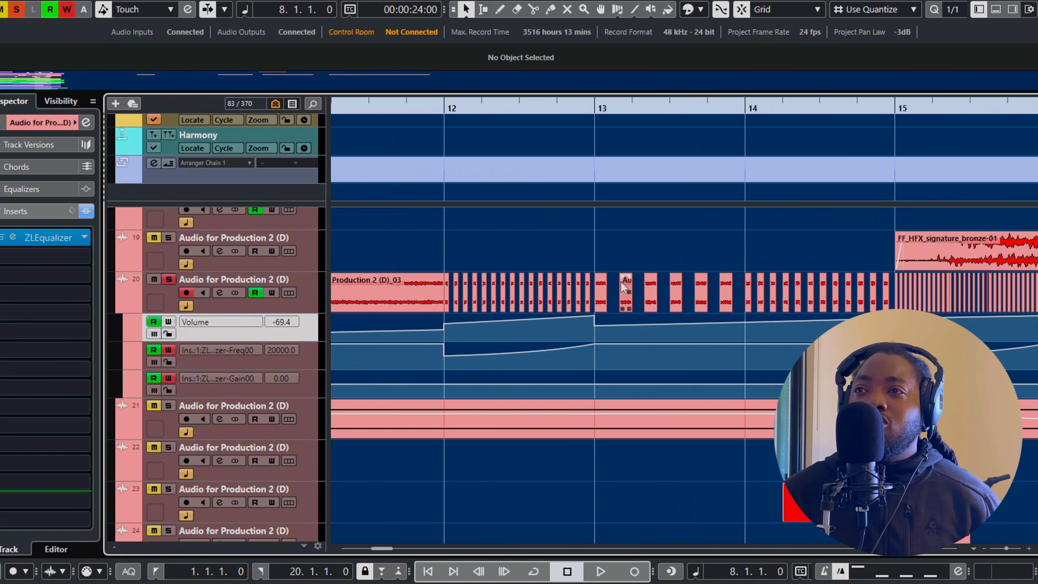
scroll(662, 278, right, 3)
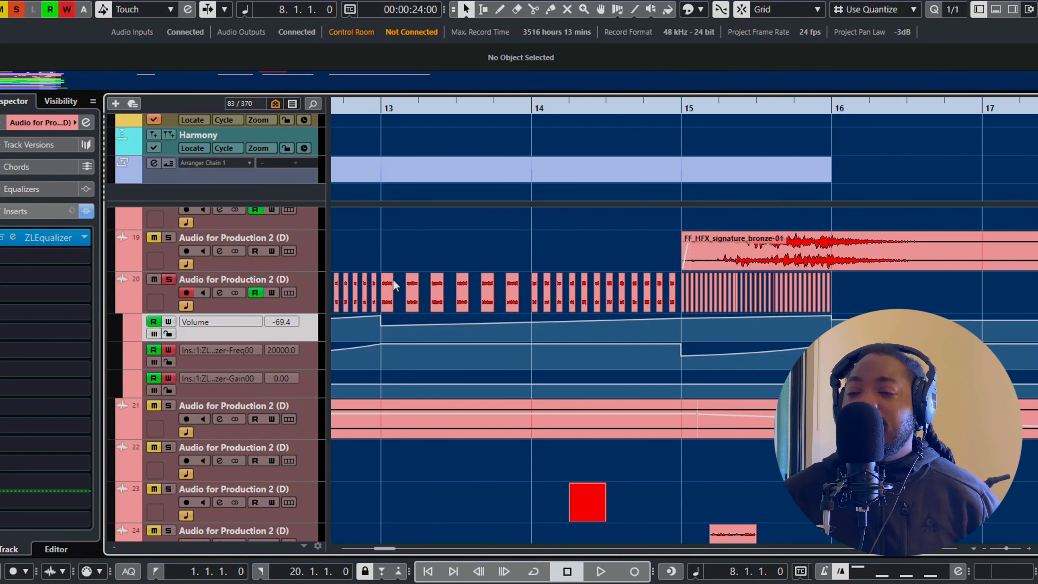
scroll(558, 286, up, 2)
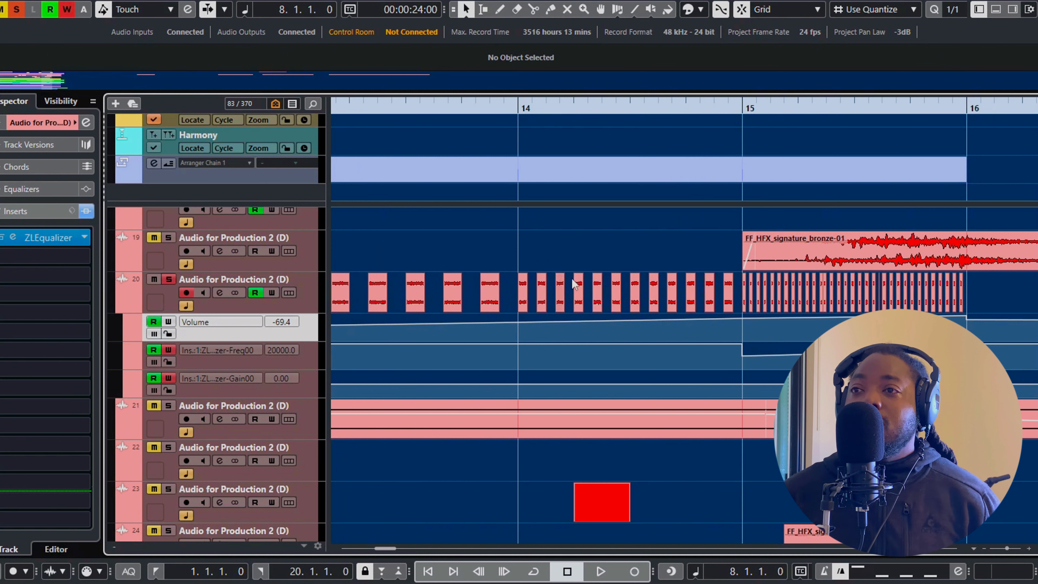
scroll(867, 291, down, 4)
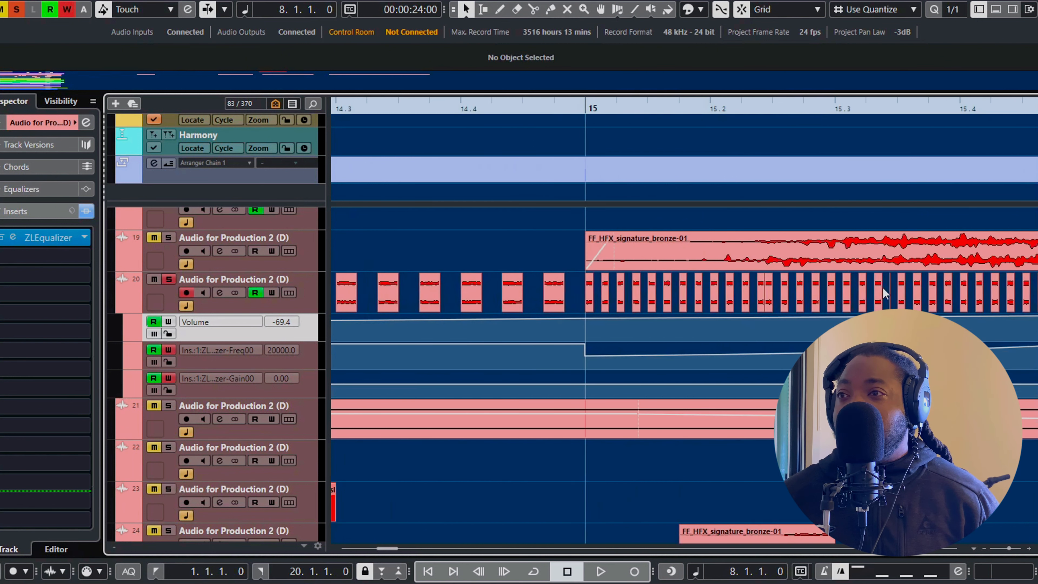
scroll(797, 292, left, 5)
Select track 20's ZLEqualizer frequency automation lane, examine its sweeps up to bar 16, and play the track from bar 8
click(310, 361)
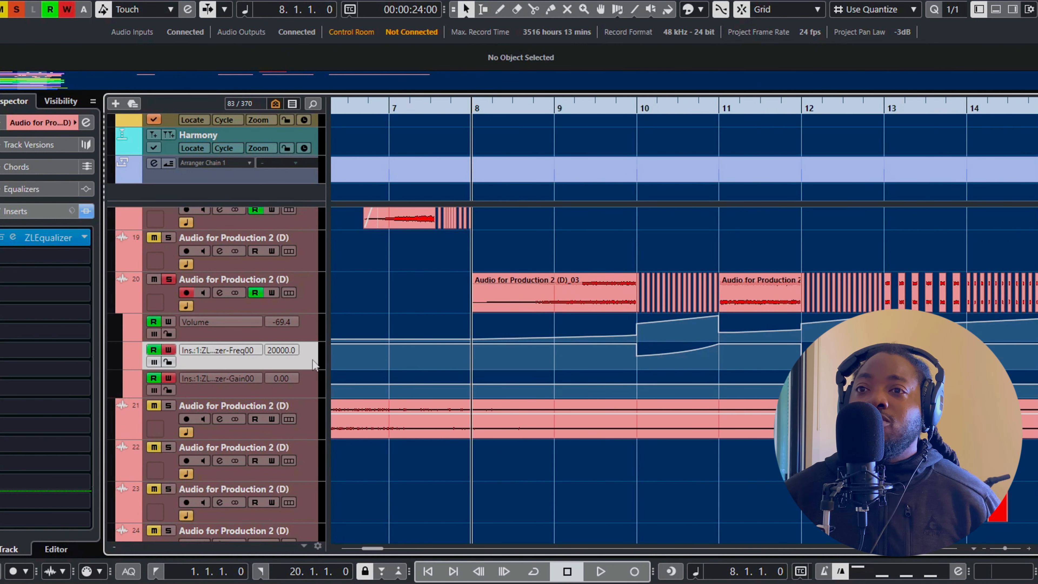
scroll(484, 347, down, 3)
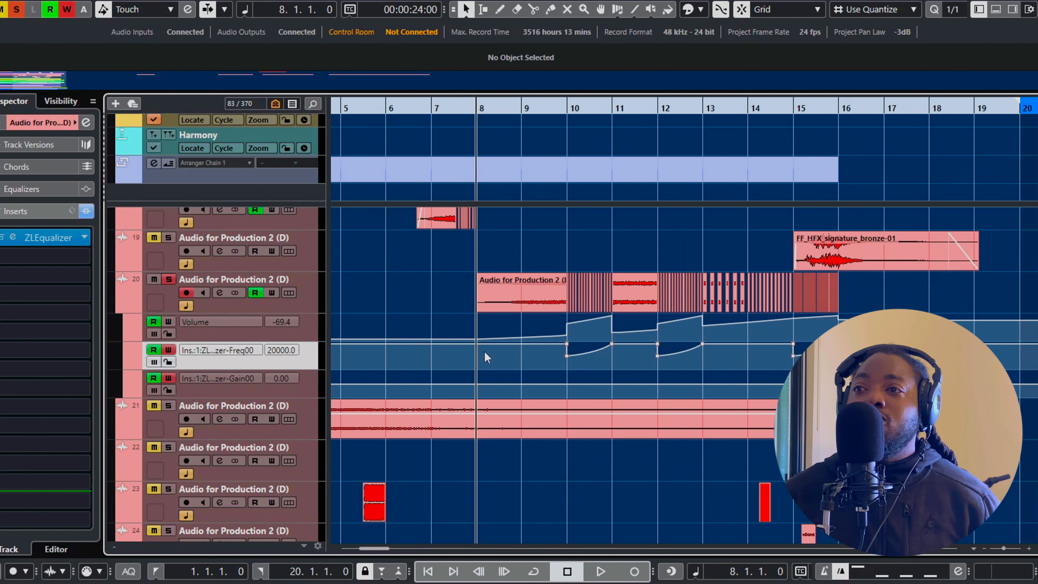
scroll(490, 355, right, 3)
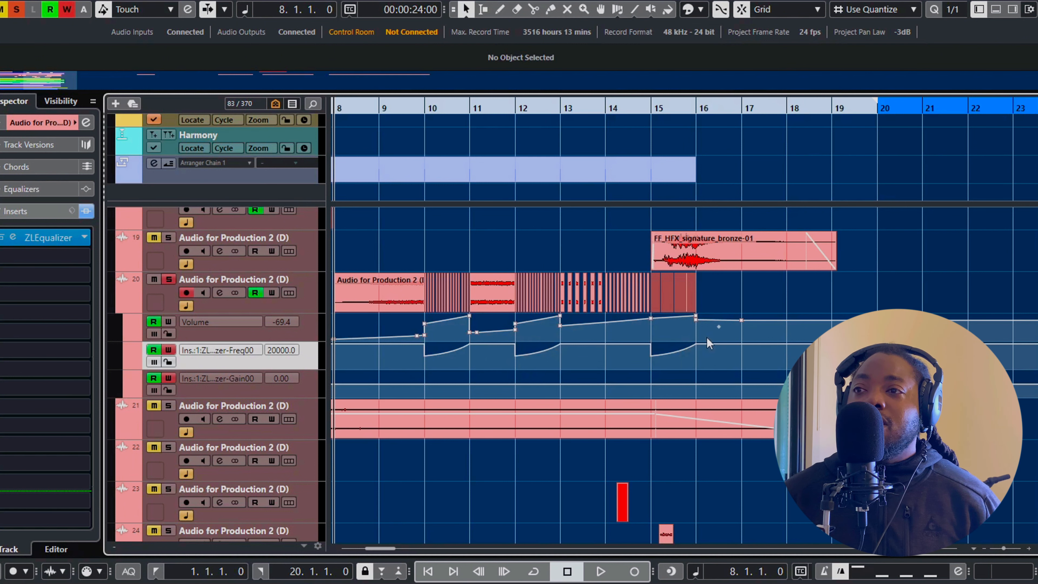
scroll(409, 347, left, 5)
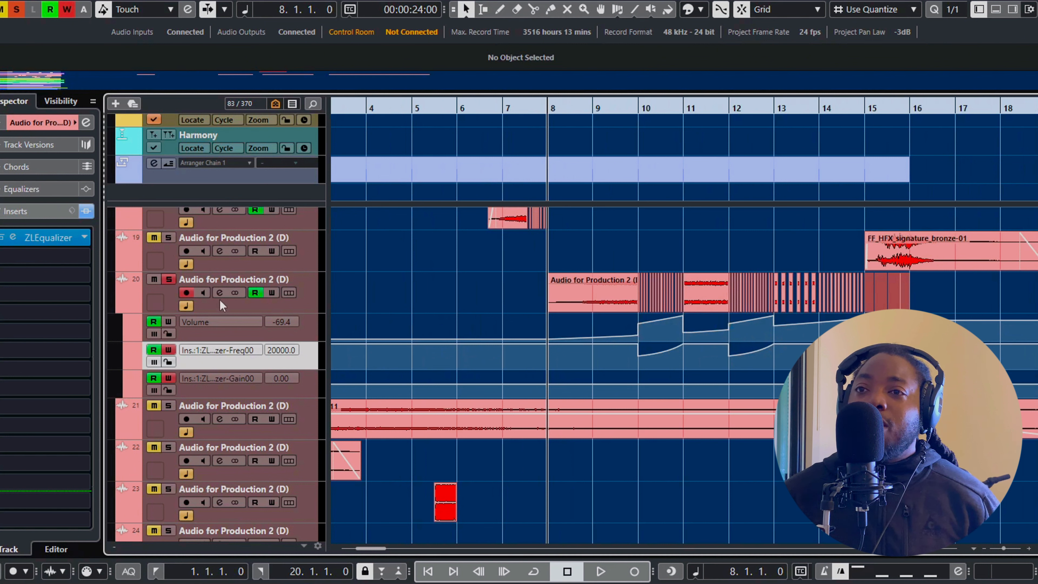
click(496, 303)
key(space)
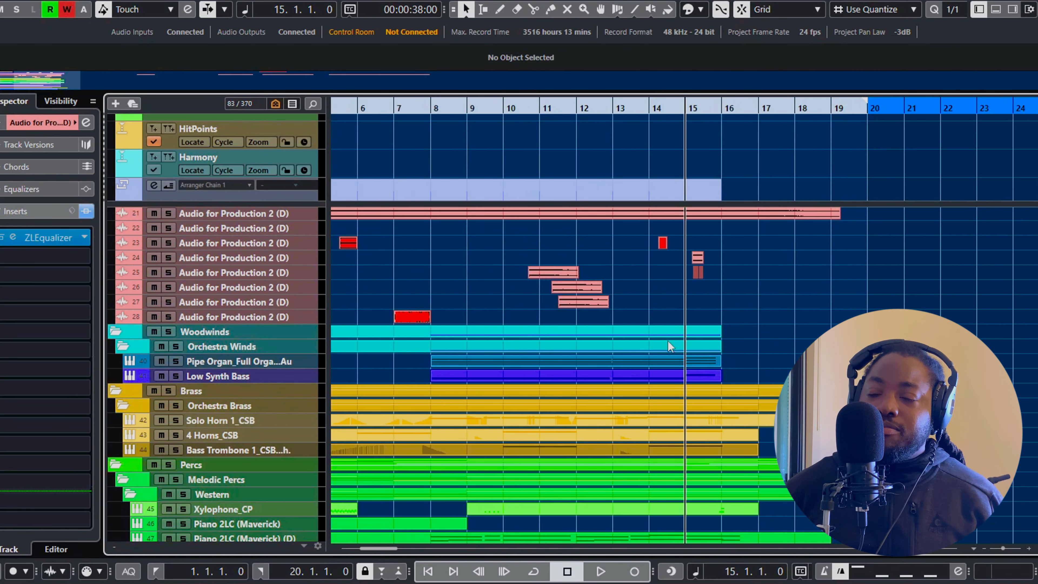
Enlarge the track heights and look through the brass, percussion, choir and string tracks
scroll(712, 268, left, 5)
key(shift+h)
key(shift+h)
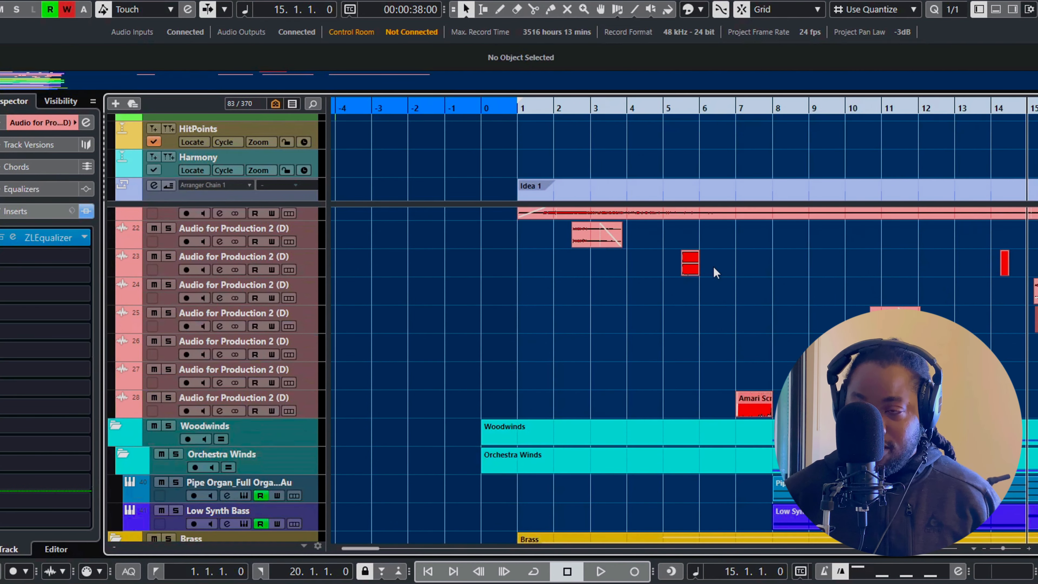
scroll(767, 312, down, 5)
scroll(760, 310, down, 3)
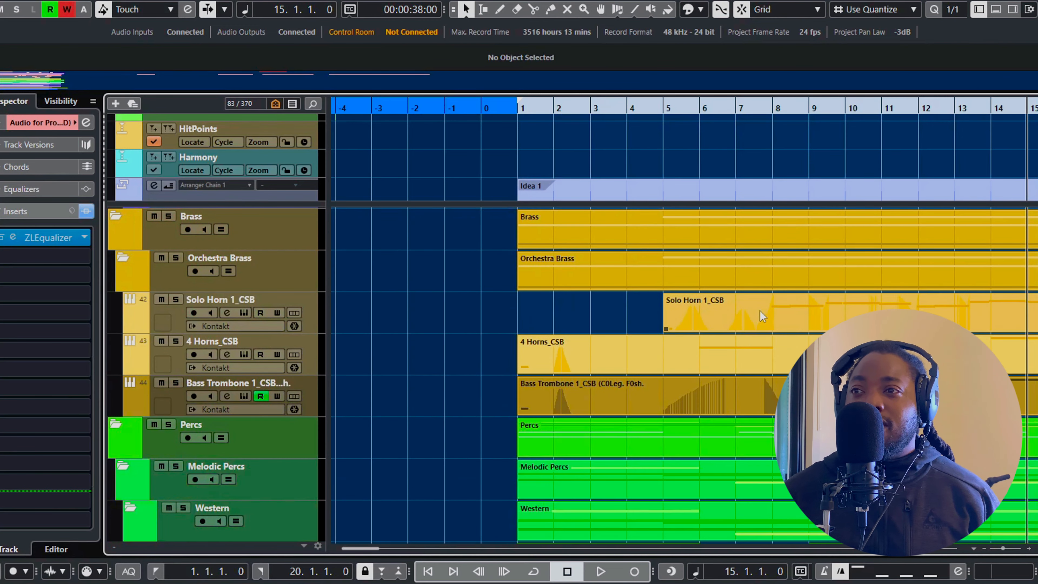
scroll(758, 310, right, 3)
scroll(758, 309, right, 3)
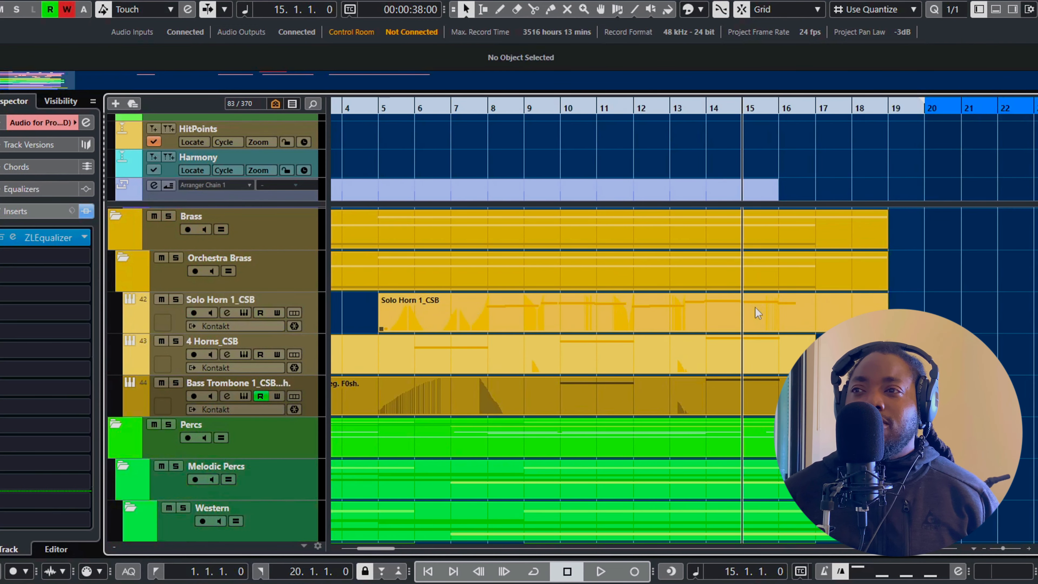
scroll(754, 307, left, 5)
scroll(756, 308, down, 5)
scroll(757, 312, down, 5)
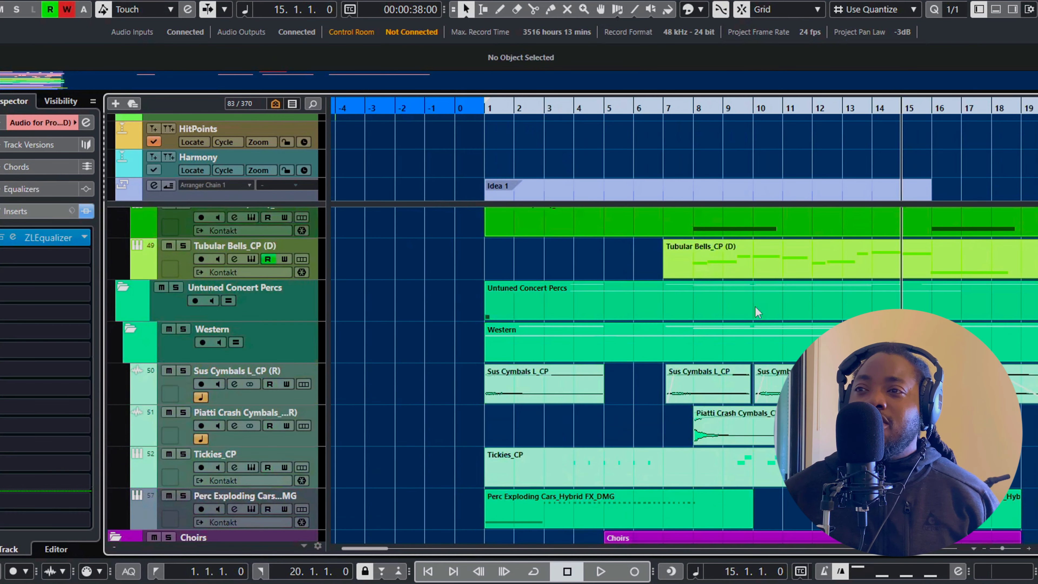
scroll(757, 311, down, 8)
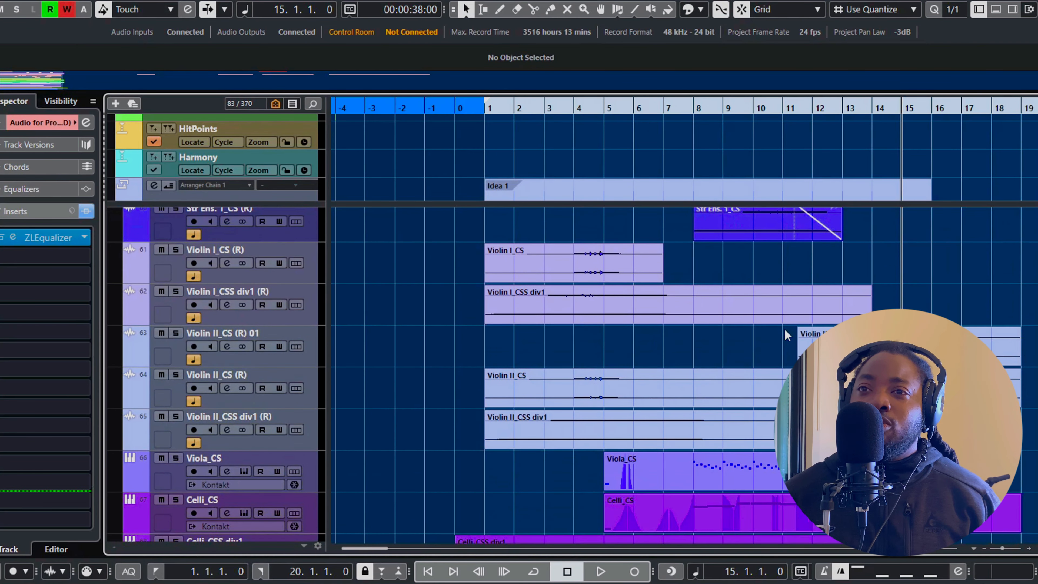
Solo the Cinematic Strings folder and listen to it from bar 1 to bar 4
scroll(786, 331, up, 2)
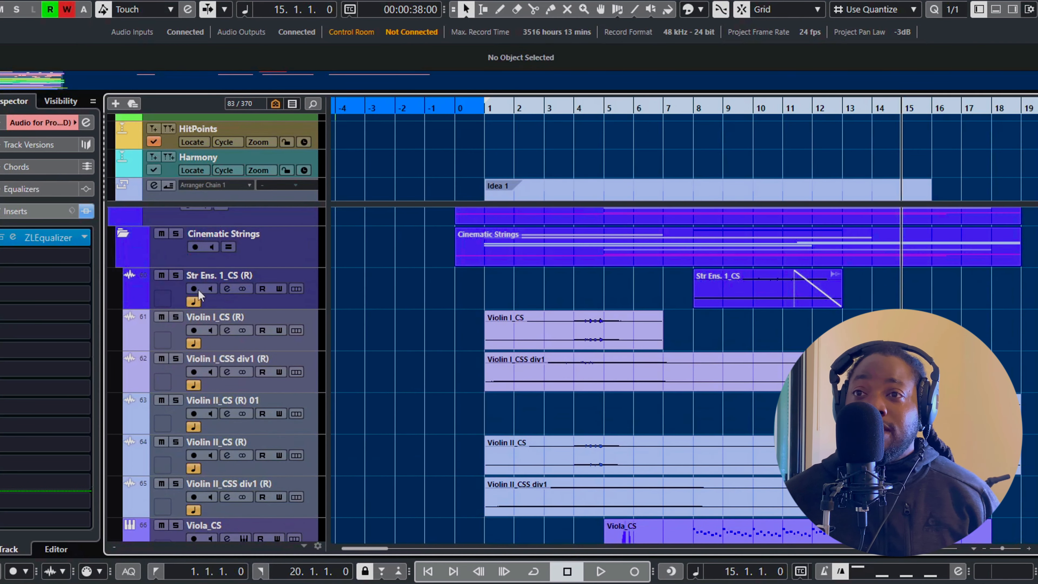
scroll(181, 240, up, 2)
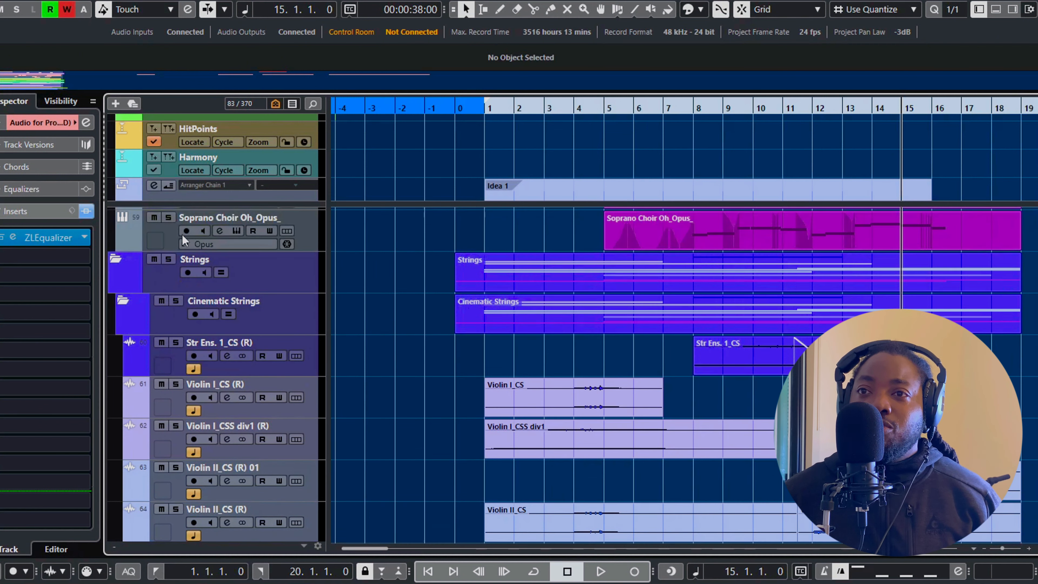
click(176, 302)
key(Home)
key(space)
scroll(444, 309, down, 4)
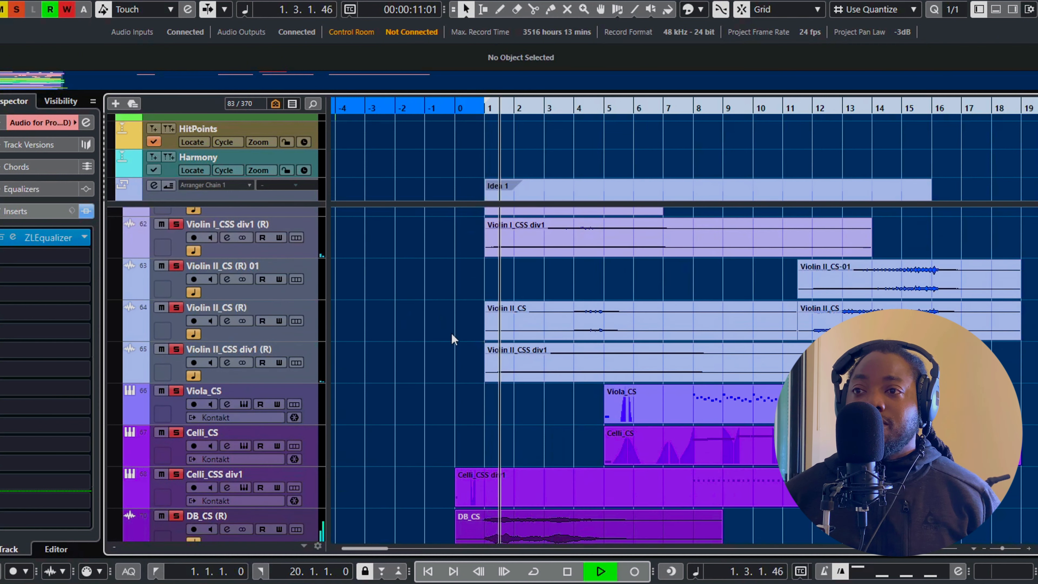
scroll(452, 334, down, 4)
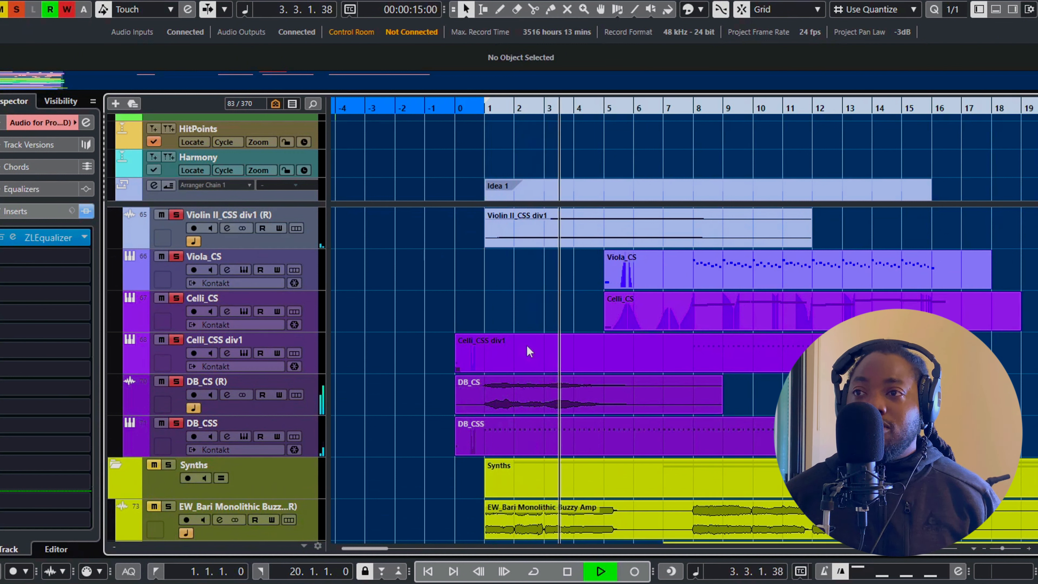
key(space)
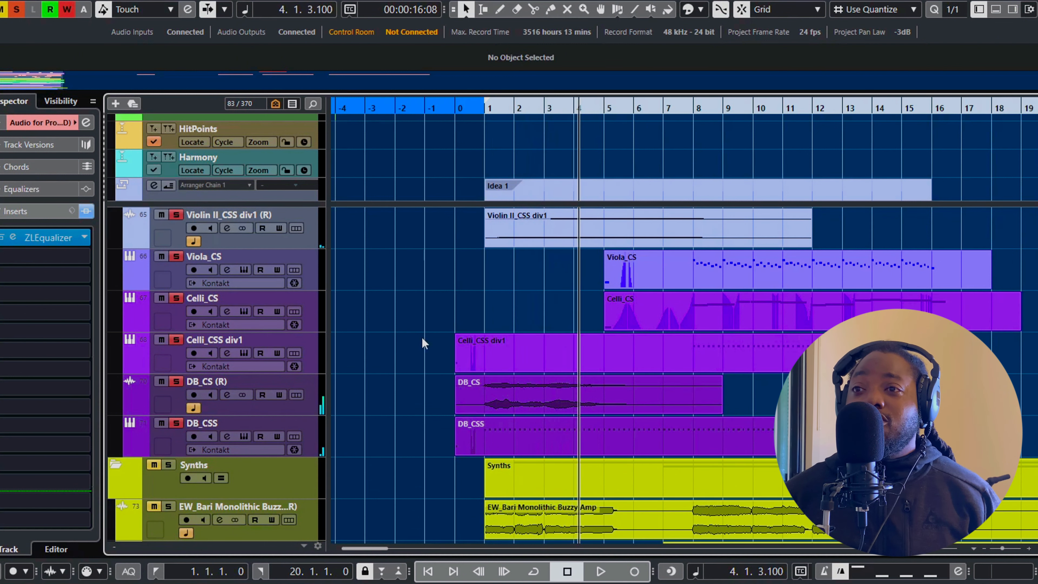
Return the playhead to bar 1 and look over the soloed violin, viola, cello and double bass tracks
scroll(429, 319, up, 5)
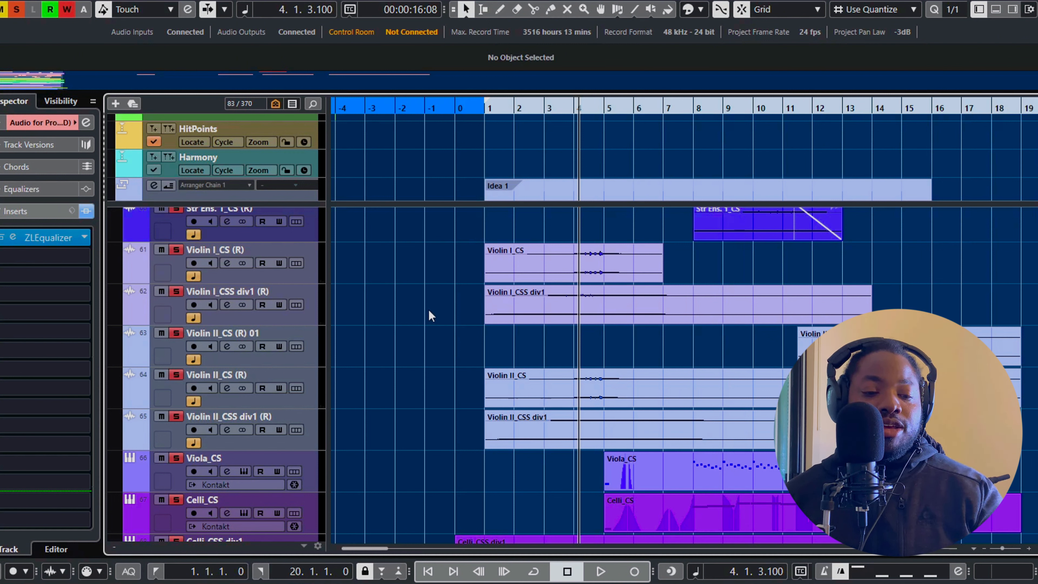
key(KP_1)
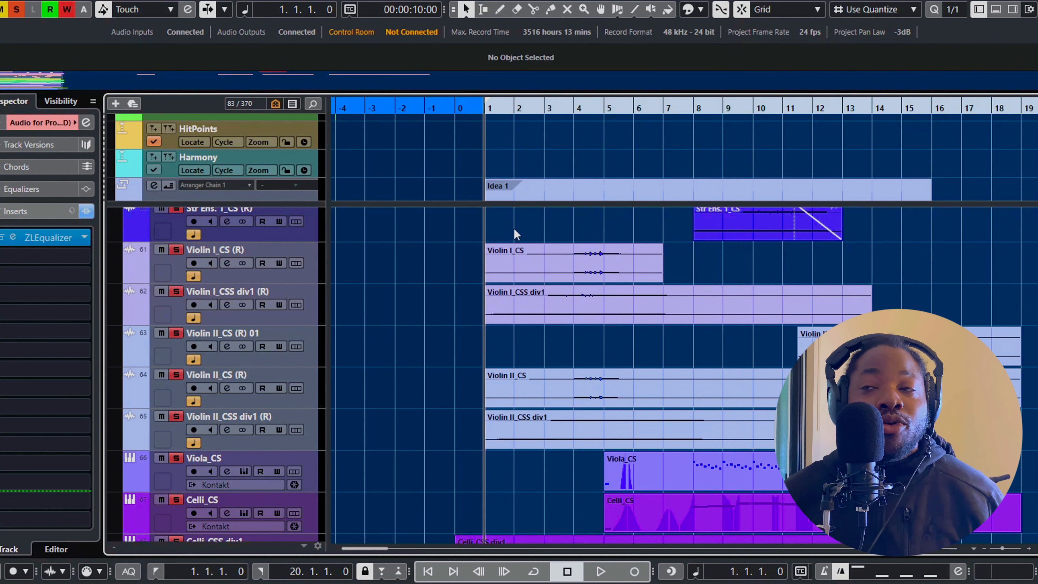
scroll(541, 216, down, 3)
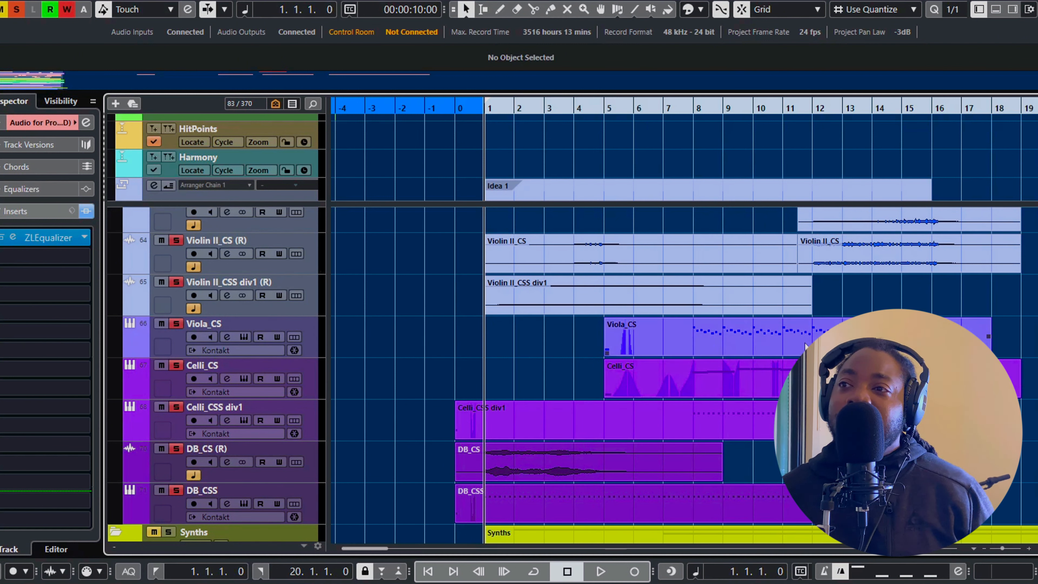
Play the soloed strings from bar 1 through bar 17, checking the violin tracks during playback
key(space)
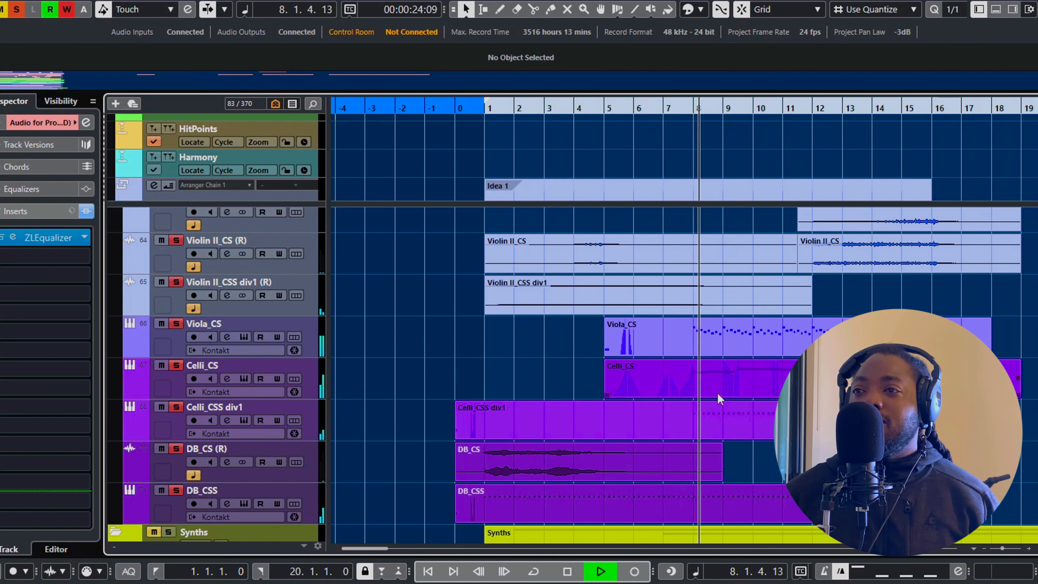
scroll(719, 393, up, 2)
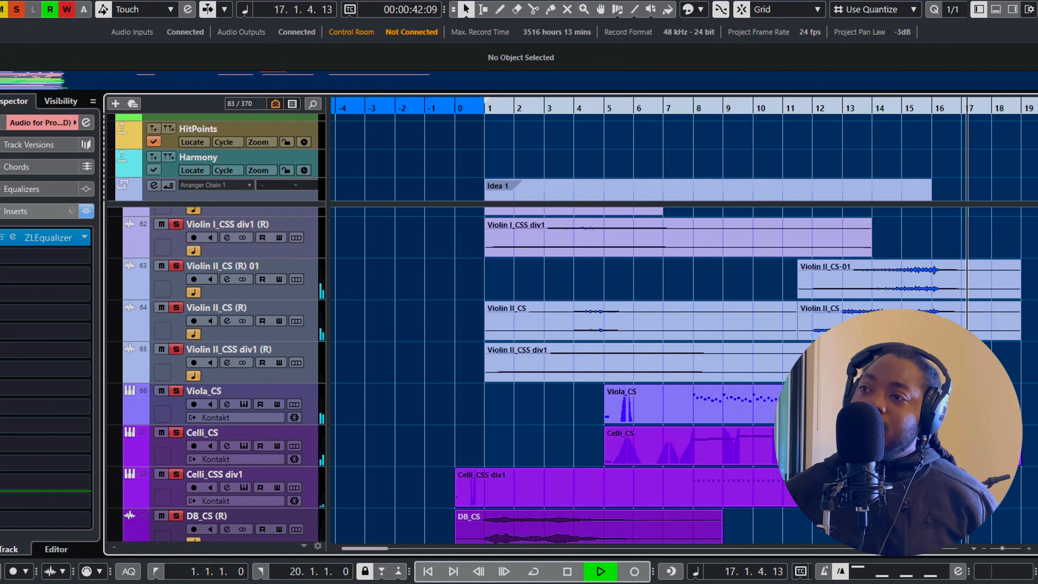
key(space)
scroll(494, 351, left, 10)
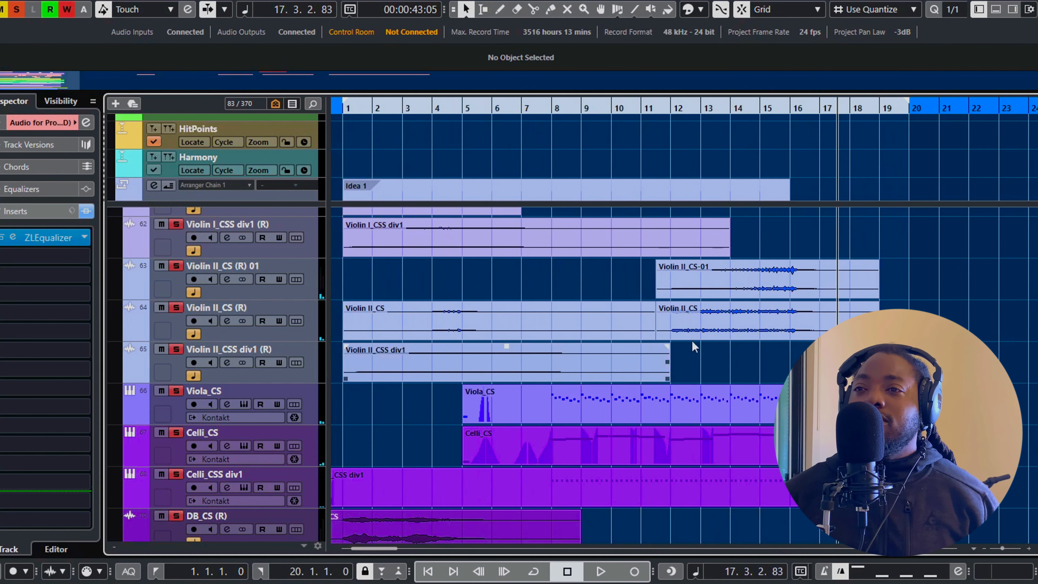
Unsolo the Cinematic Strings folder
scroll(686, 329, up, 2)
scroll(687, 329, up, 2)
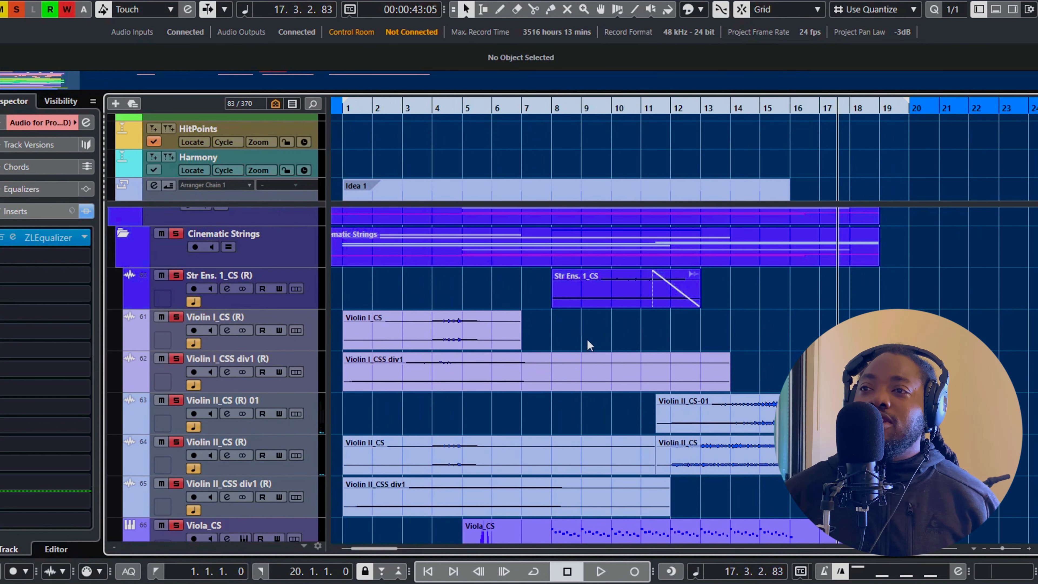
click(175, 241)
Solo the Synths folder and listen to its EW_Bari Monolithic Buzzy Amp tracks from bar 1 to bar 17
scroll(692, 404, down, 5)
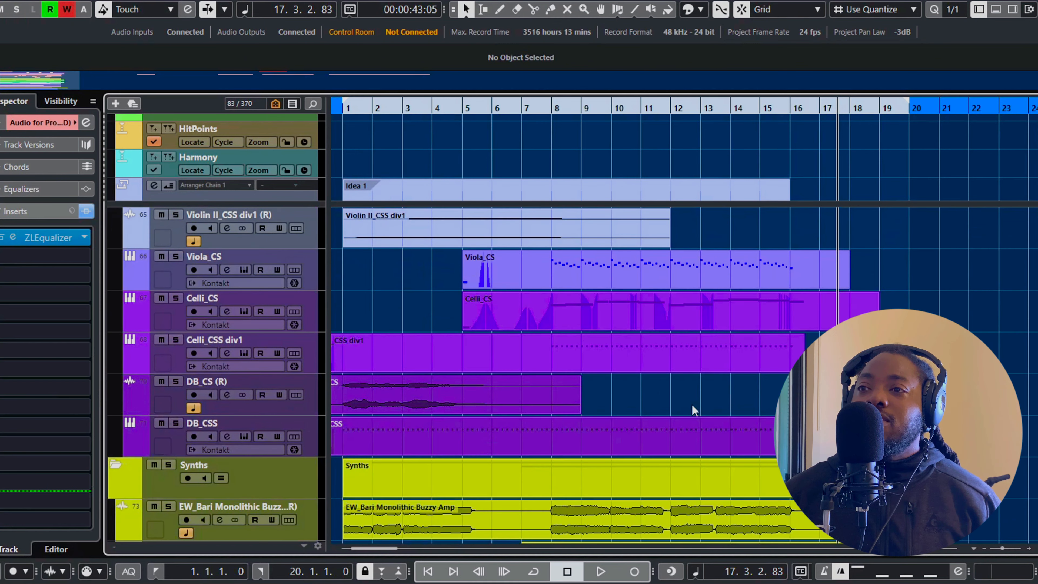
scroll(691, 405, down, 5)
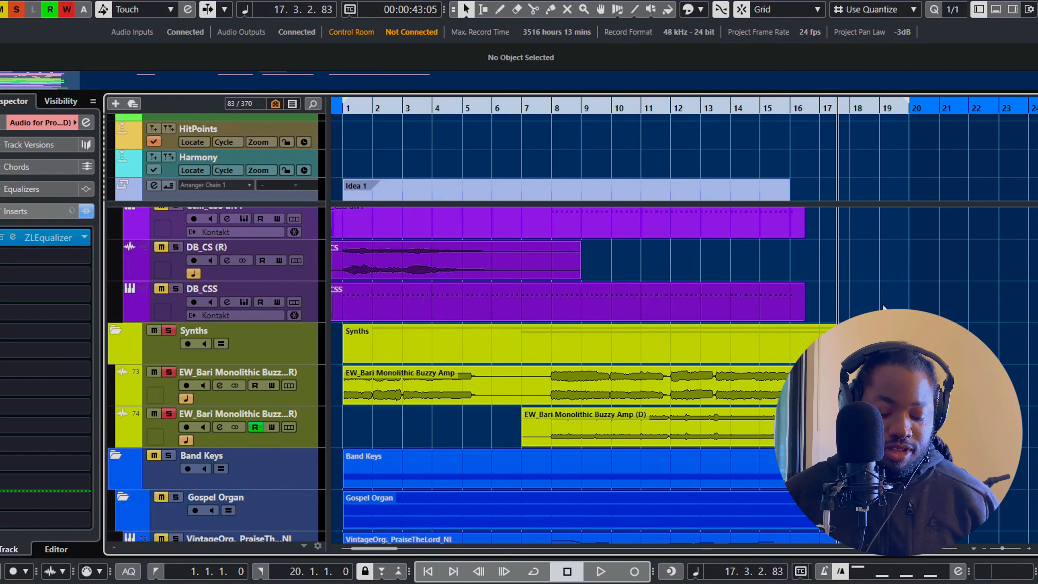
key(Home)
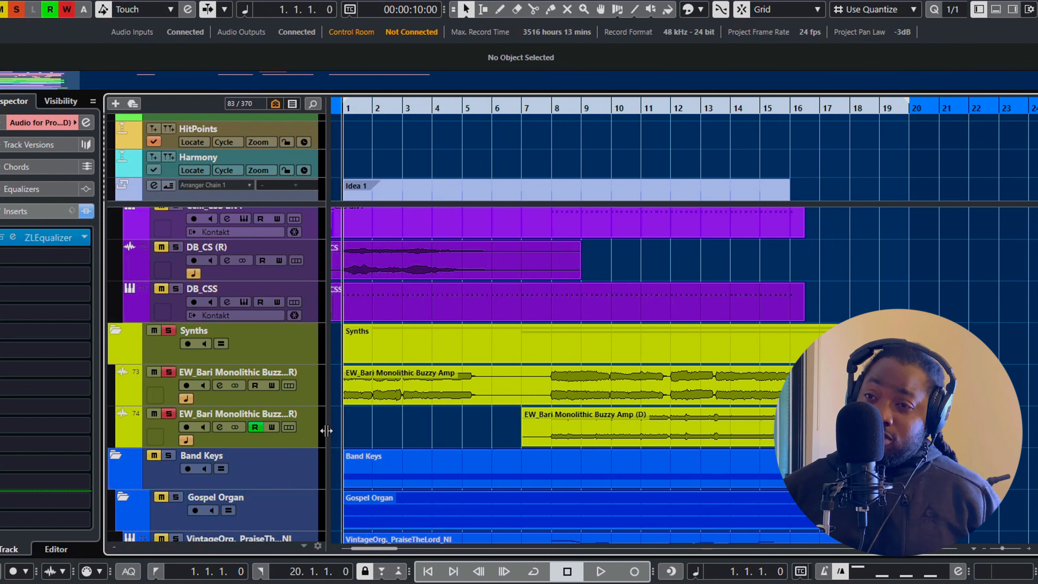
click(376, 396)
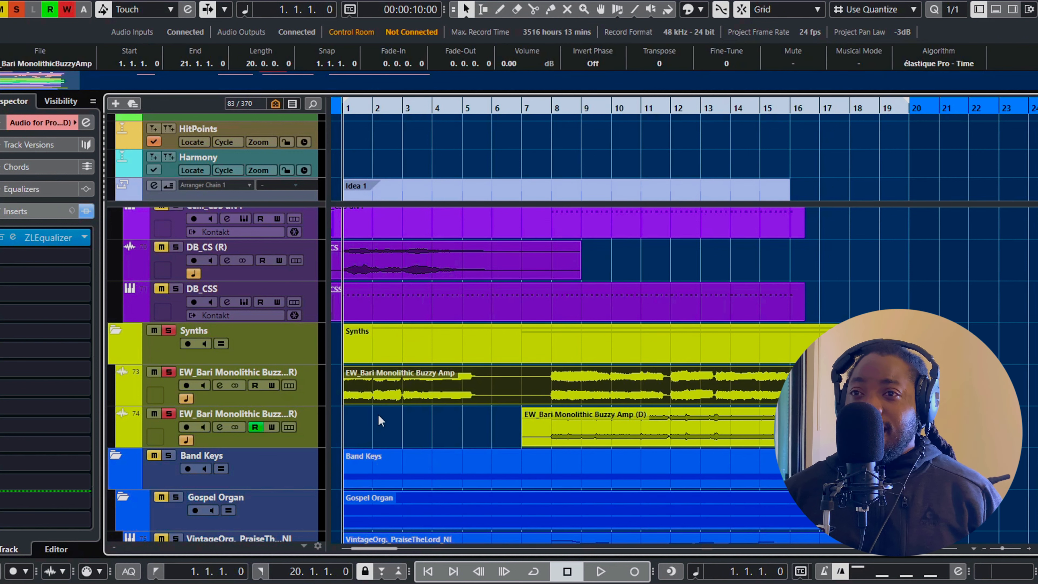
click(439, 420)
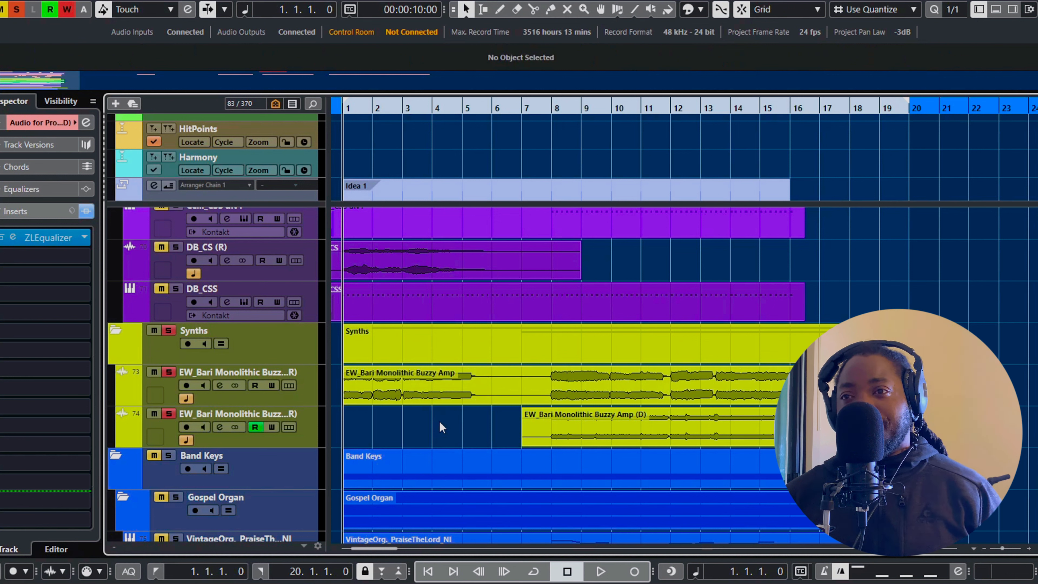
key(space)
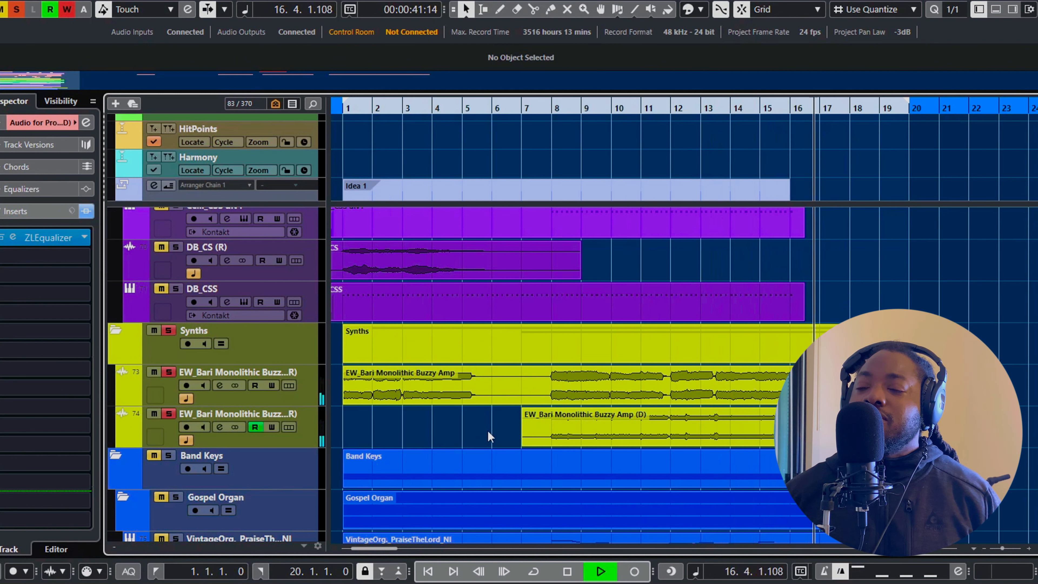
key(space)
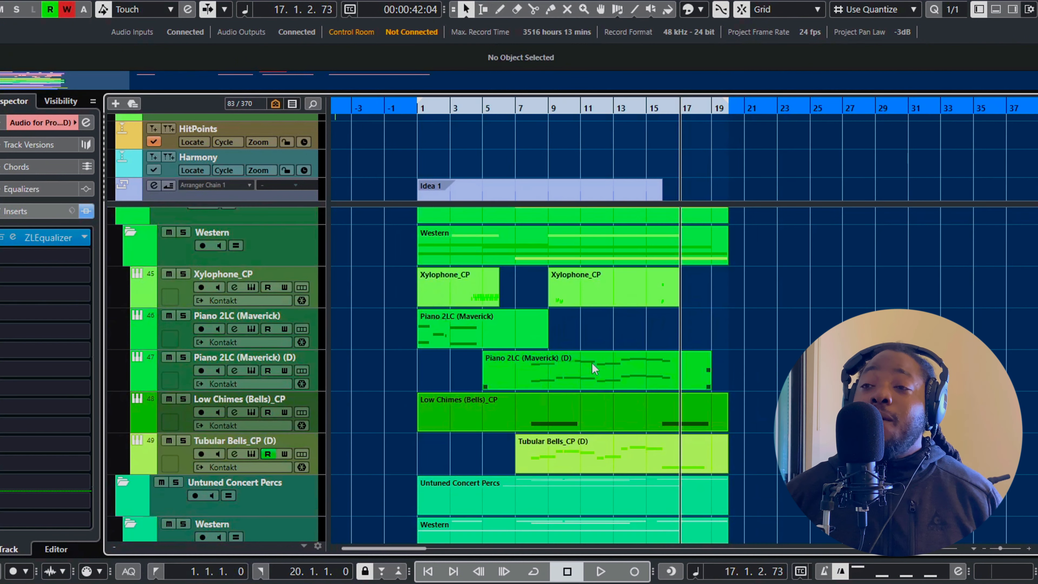
Unsolo the Synths folder and solo the Melodic Percs folder instead
scroll(591, 362, up, 2)
scroll(593, 364, up, 3)
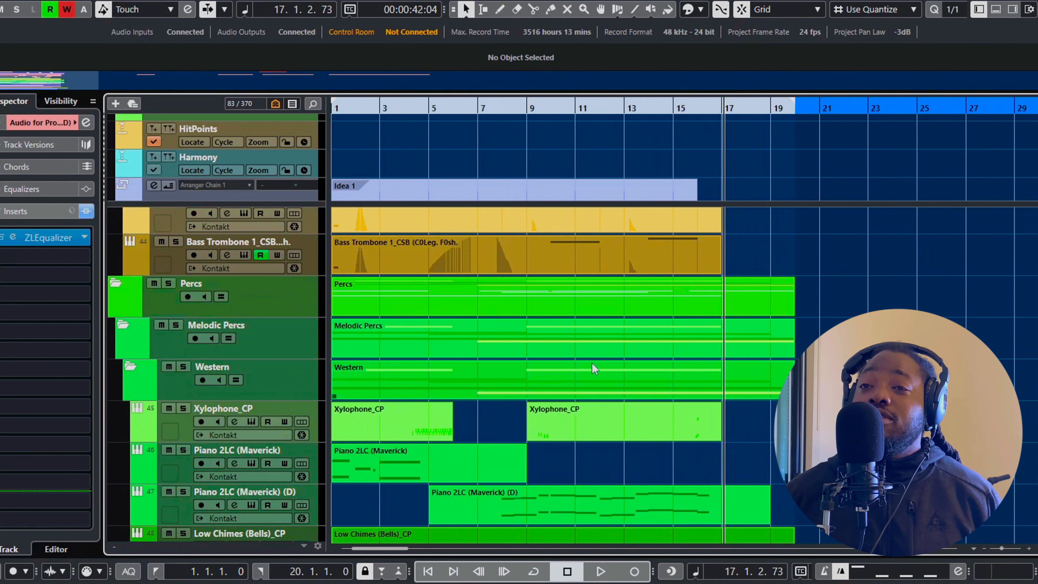
scroll(601, 361, down, 2)
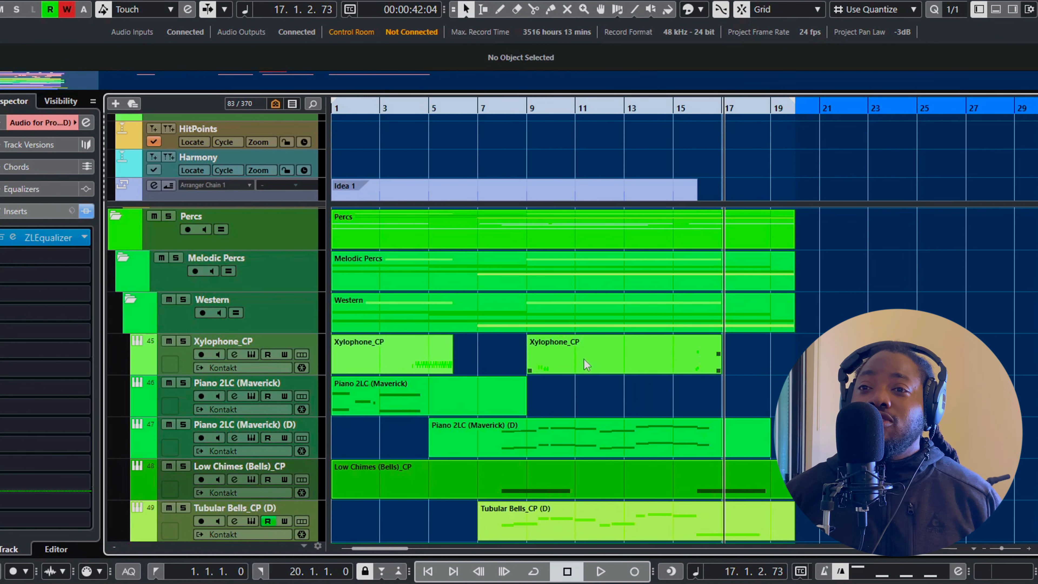
click(179, 260)
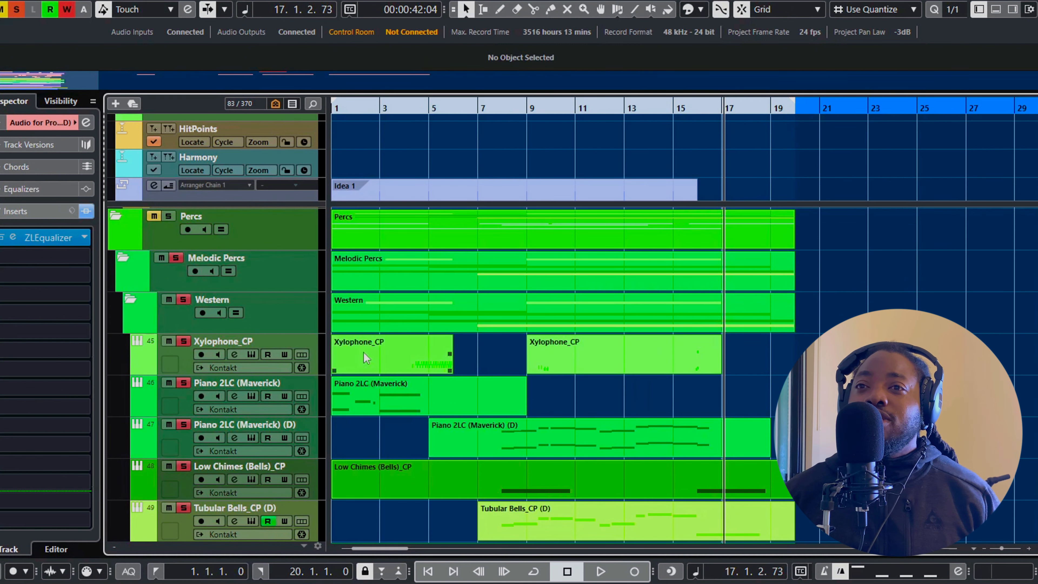
Look over the xylophone, piano, chimes and tubular bells tracks and play them from bar 1 to bar 15
scroll(404, 352, down, 6)
scroll(469, 338, up, 2)
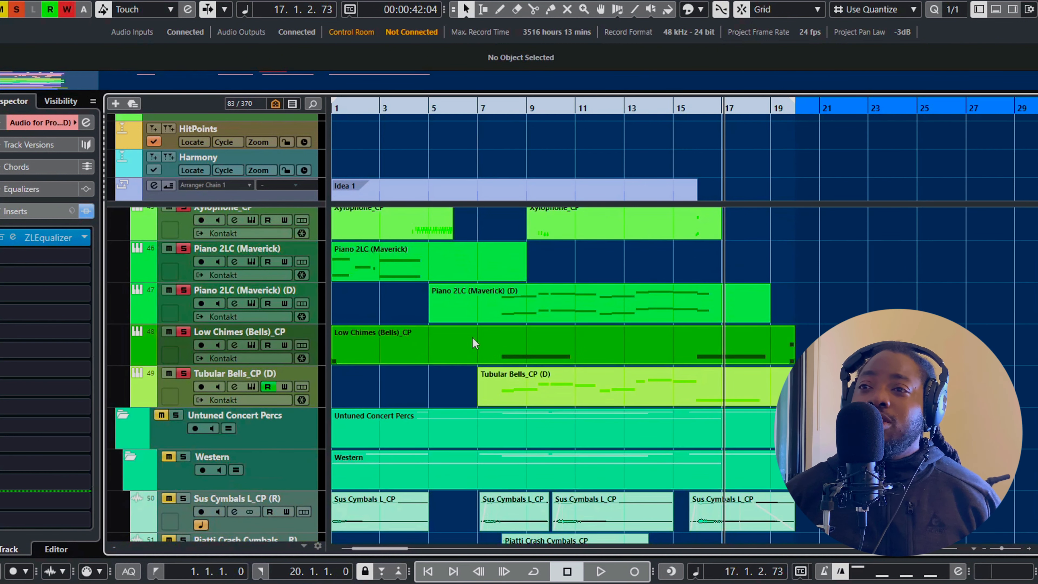
scroll(472, 337, up, 7)
scroll(625, 324, left, 3)
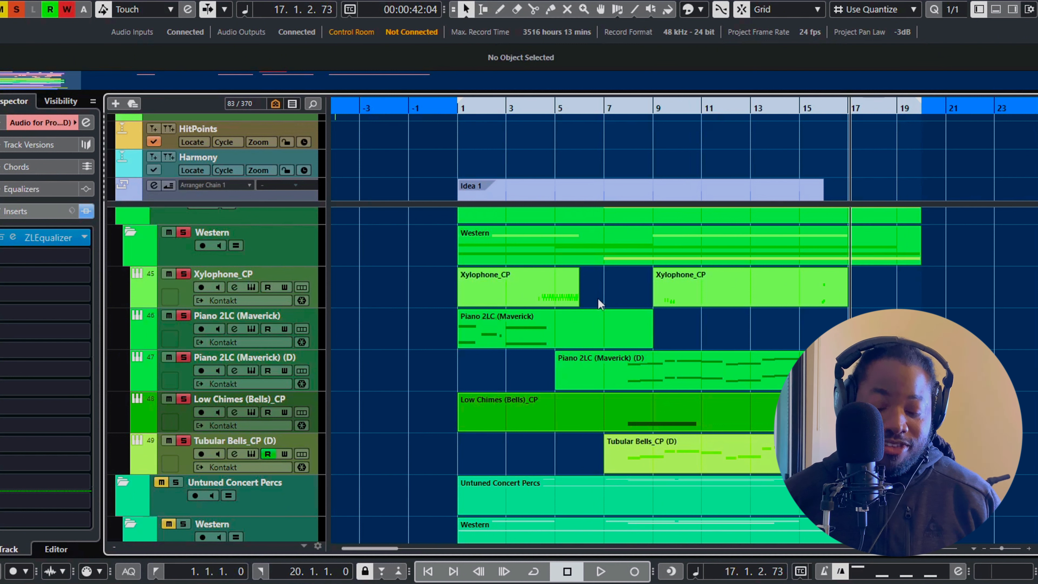
key(Home)
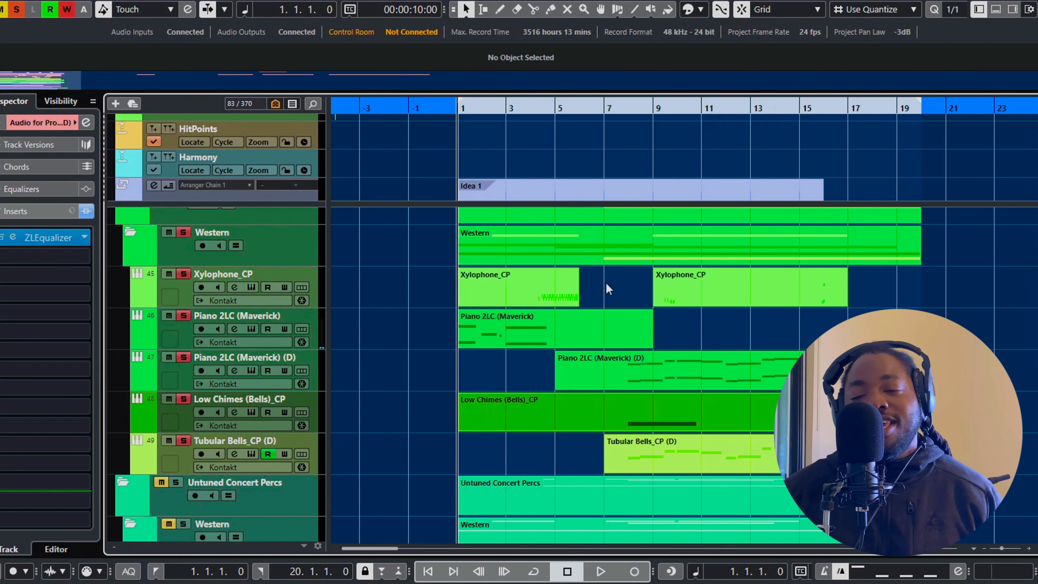
key(space)
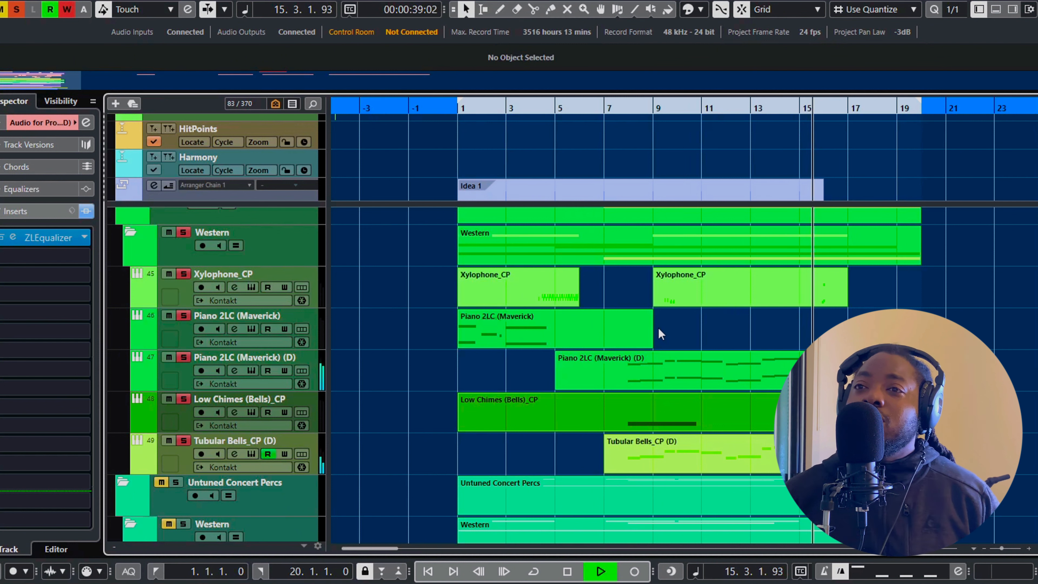
key(space)
Solo the Orchestra Winds folder alongside Melodic Percs and play both from bar 5 to bar 17
scroll(666, 332, up, 12)
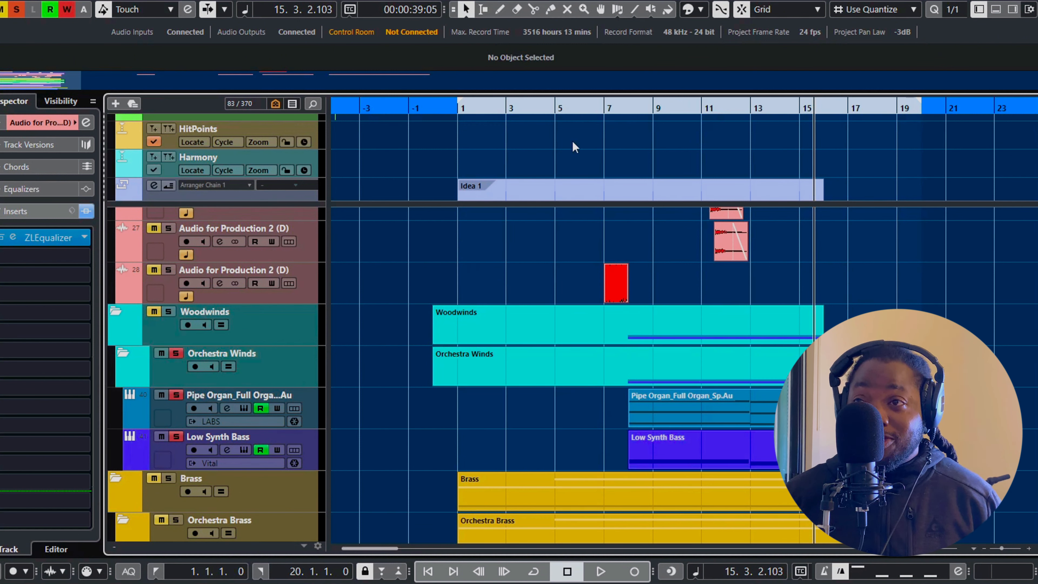
click(554, 108)
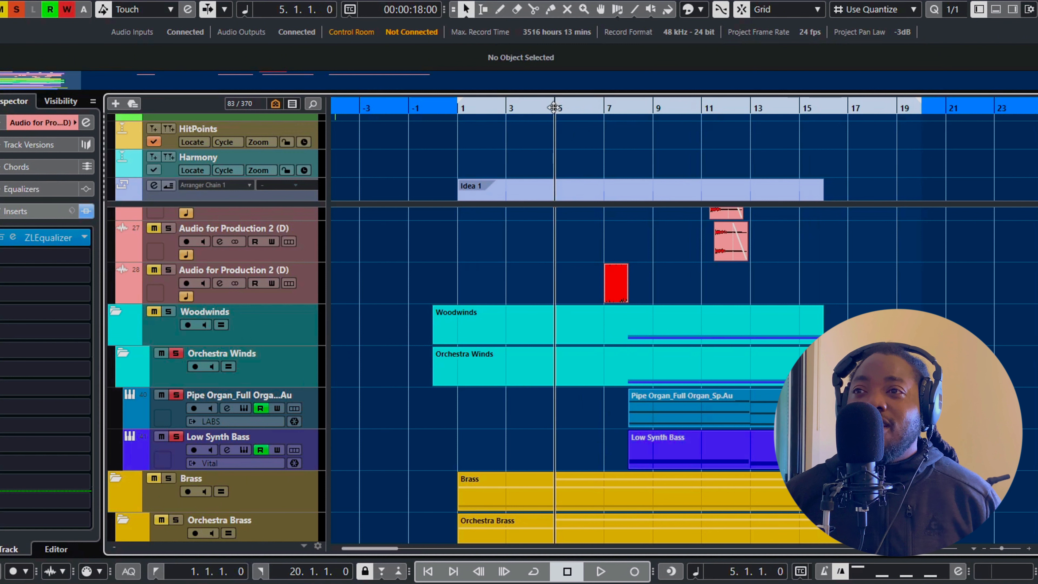
scroll(579, 407, down, 8)
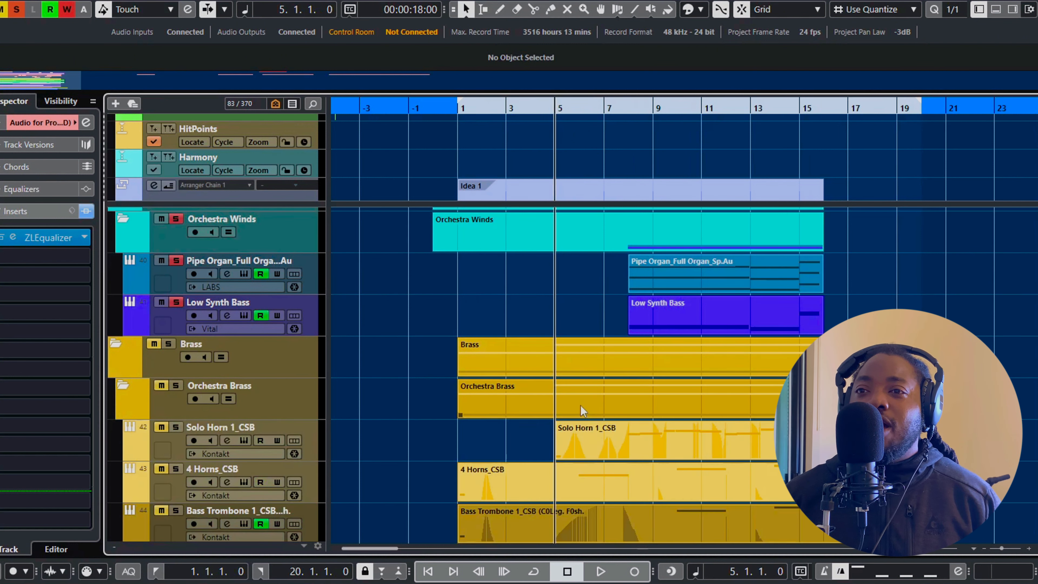
scroll(595, 389, down, 5)
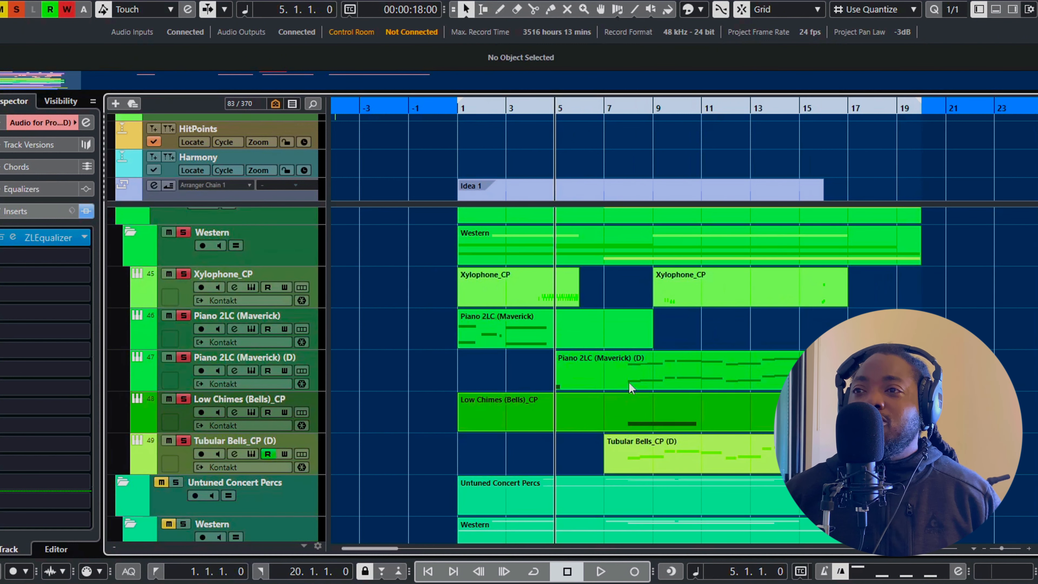
key(space)
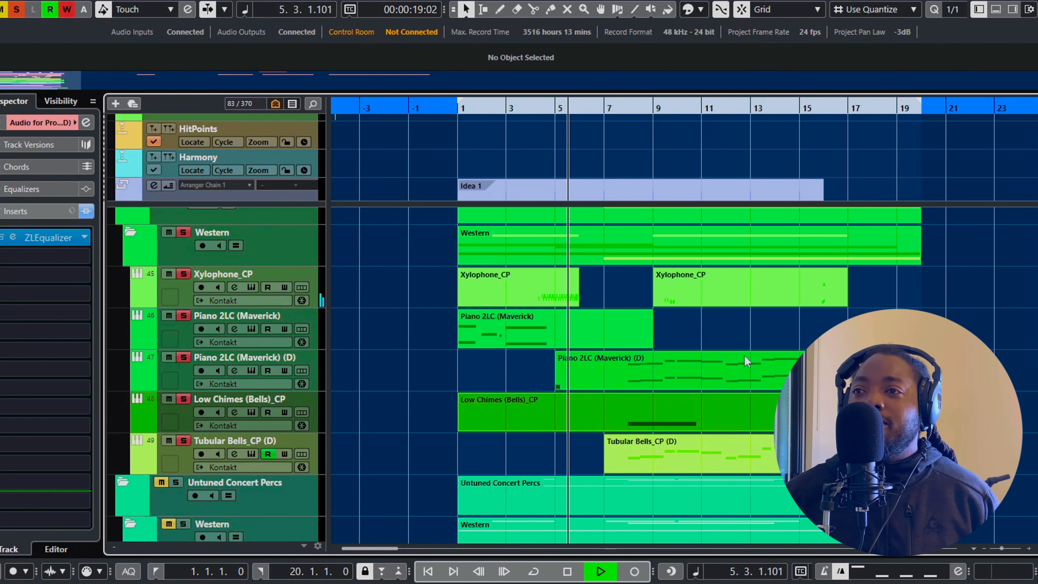
scroll(755, 351, up, 5)
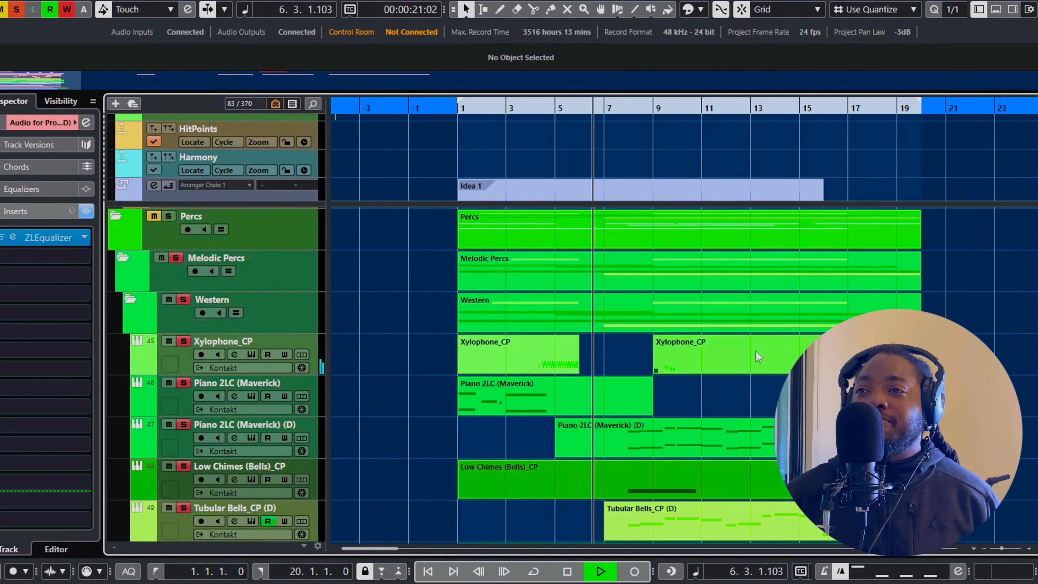
scroll(756, 351, up, 5)
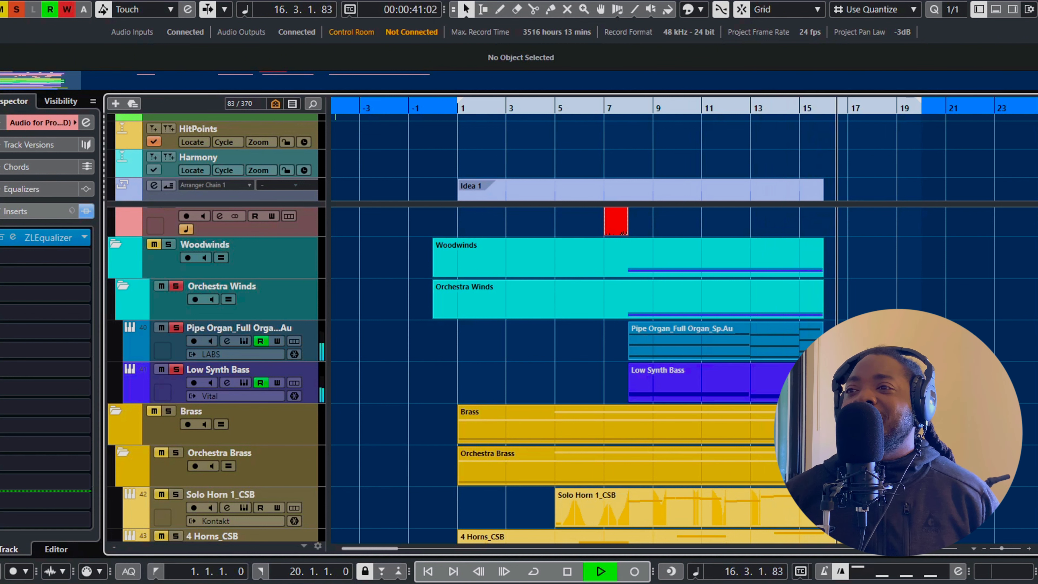
key(space)
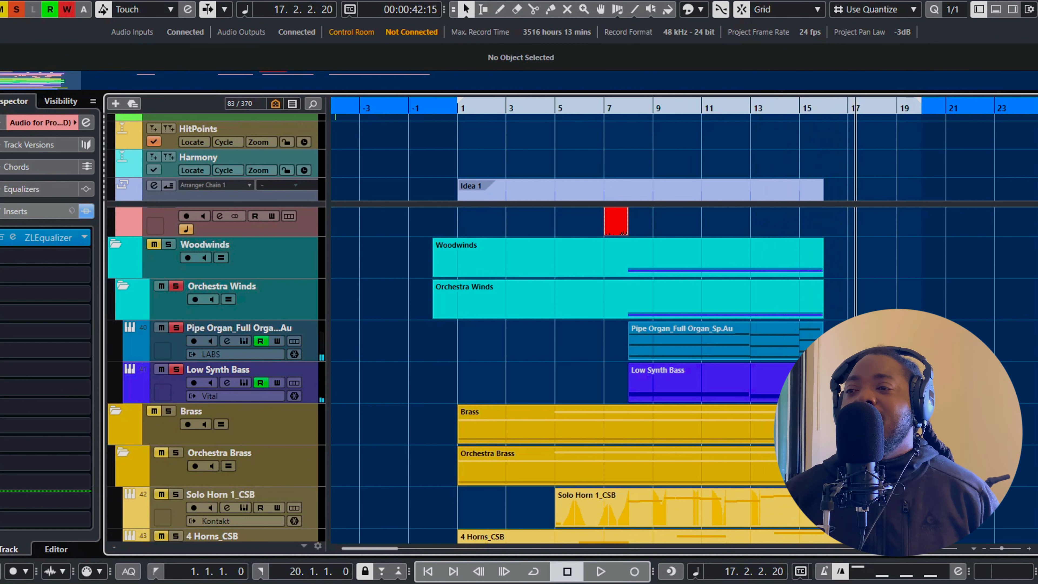
Unsolo the Melodic Percs and Orchestra Winds folders
scroll(850, 312, down, 3)
scroll(826, 248, up, 3)
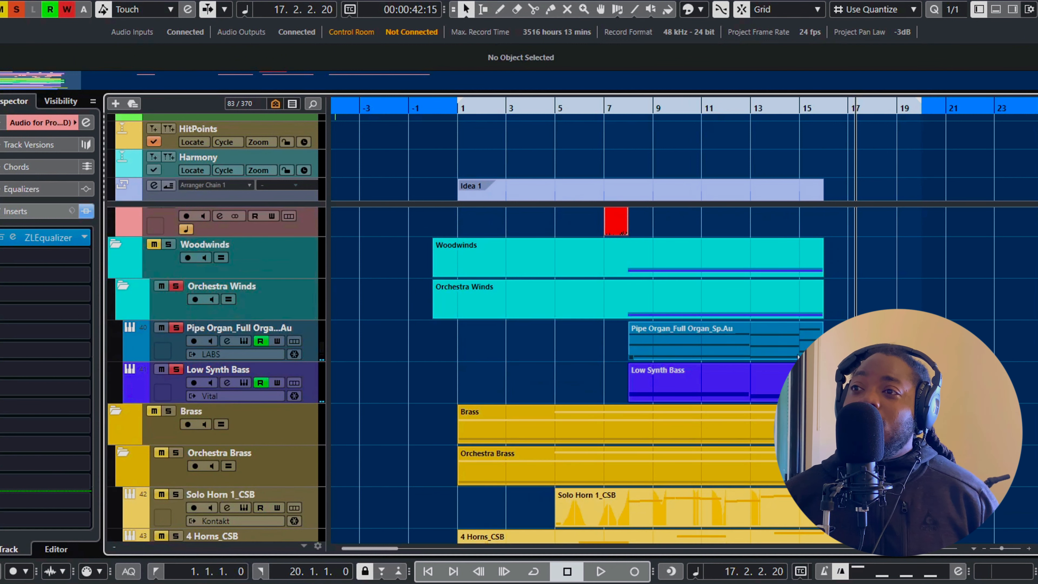
scroll(826, 329, down, 3)
scroll(836, 322, down, 8)
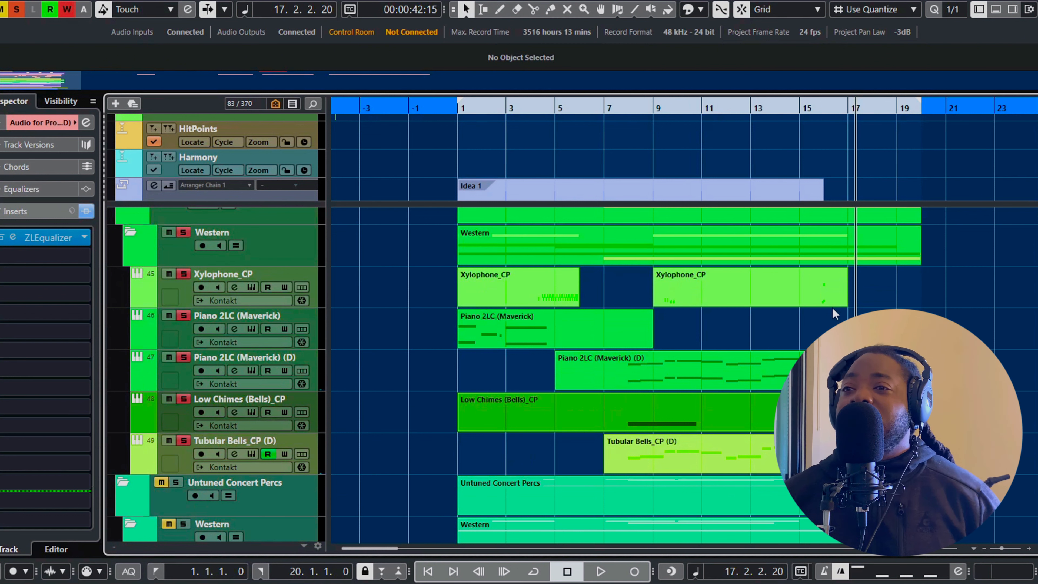
scroll(211, 468, up, 8)
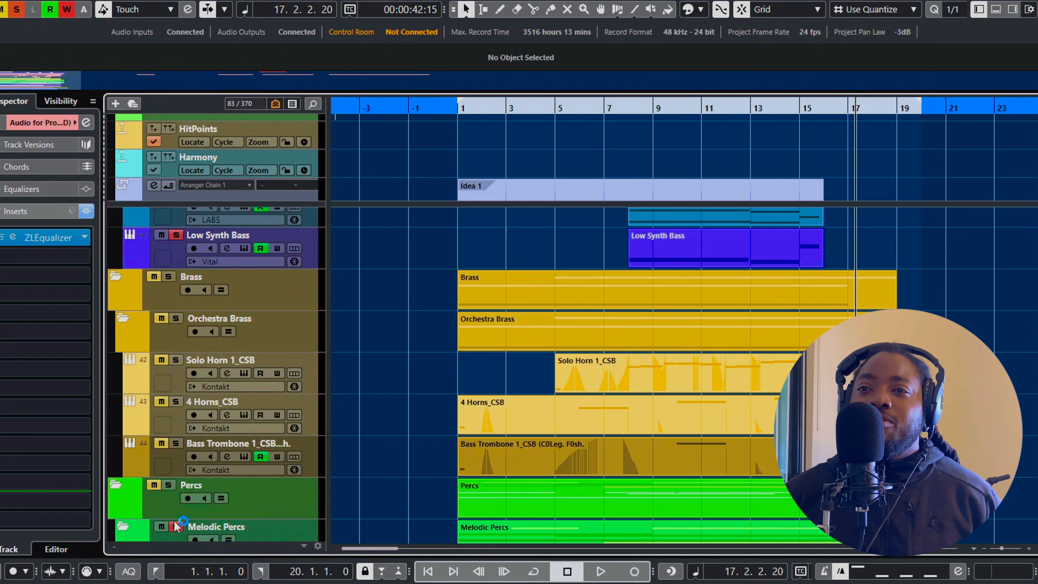
scroll(164, 481, down, 2)
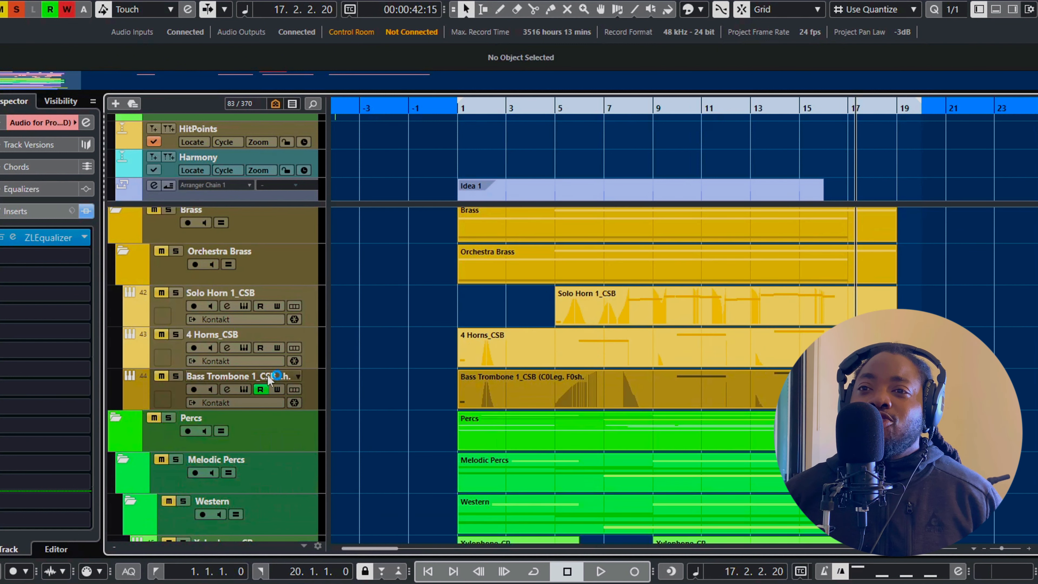
scroll(186, 256, up, 4)
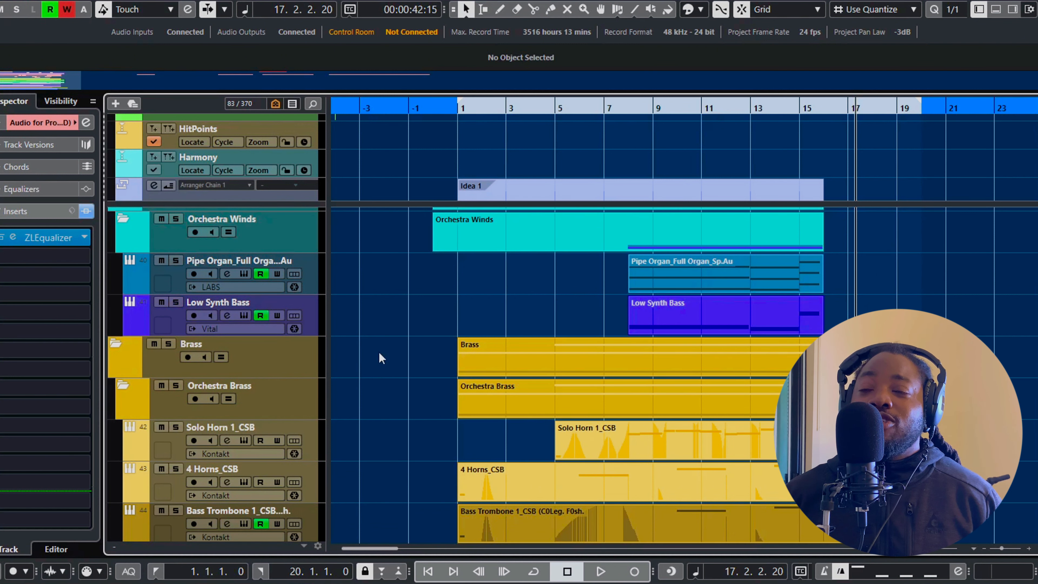
scroll(446, 329, up, 2)
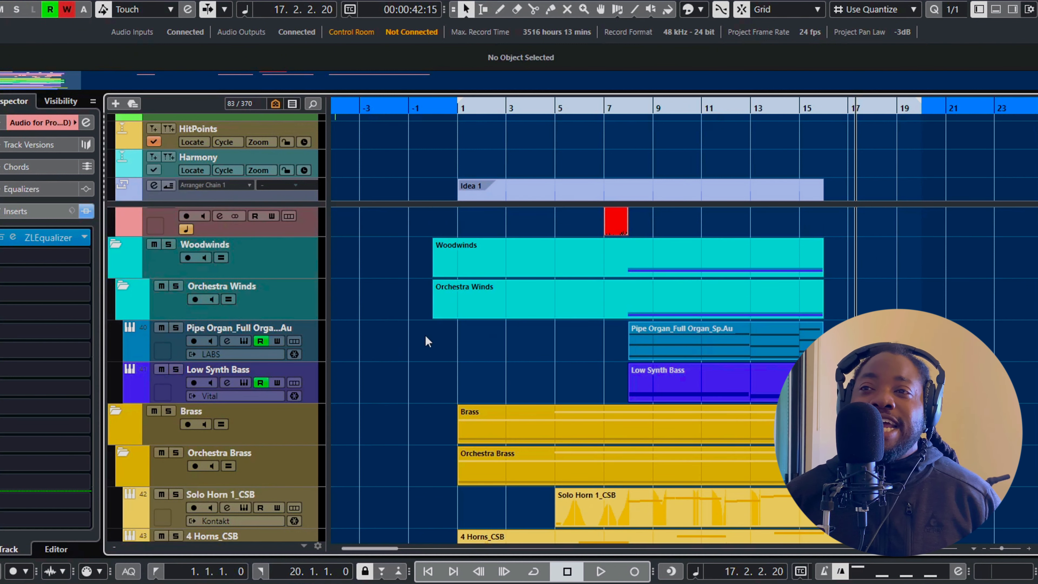
Solo the Orchestra Brass folder and listen to its horns and bass trombone from bar 1 to bar 17
click(457, 386)
scroll(183, 320, down, 4)
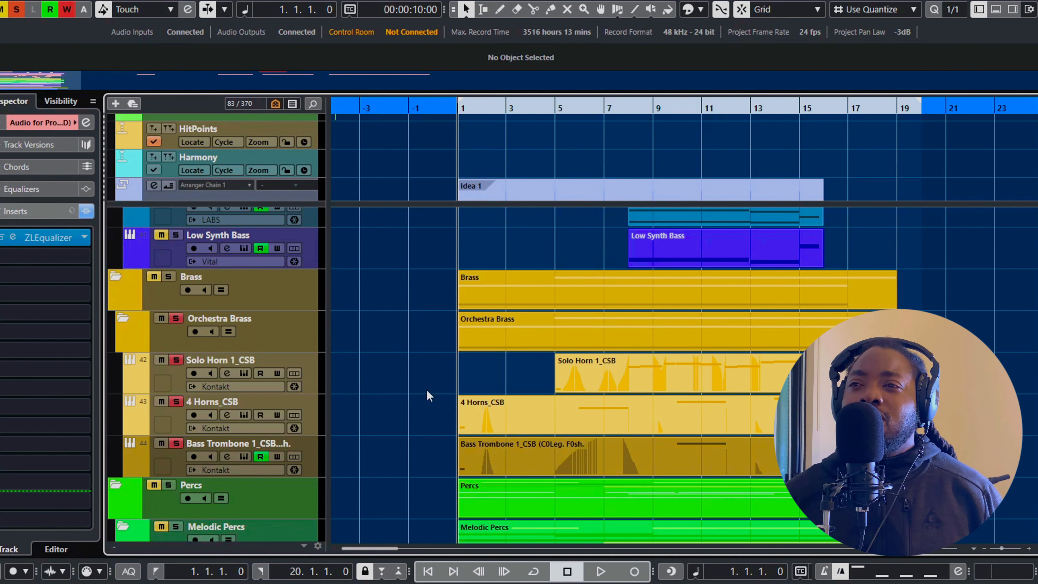
key(space)
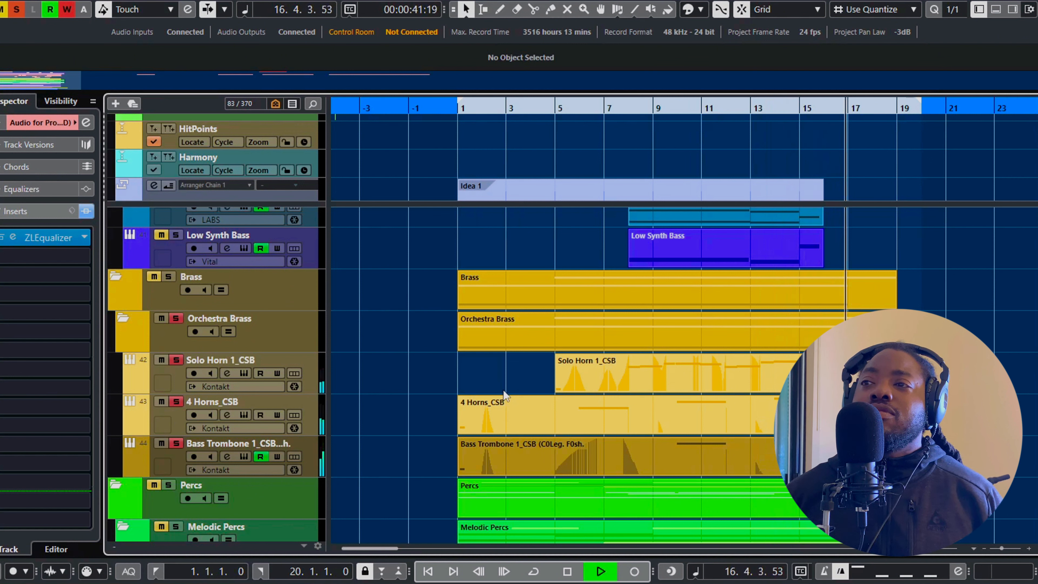
key(space)
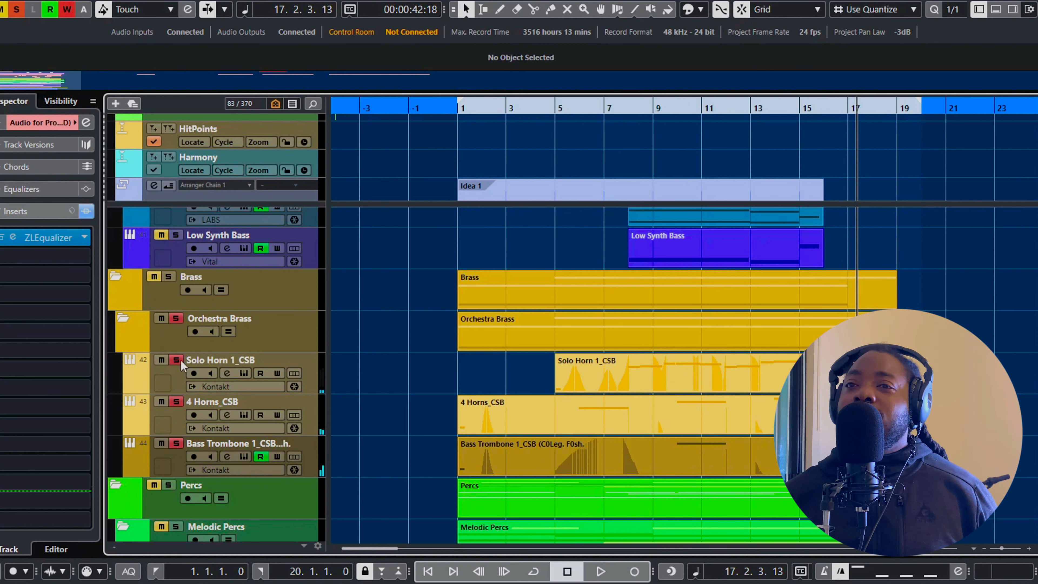
Unsolo Solo Horn 1, look over the 4 Horns and Bass Trombone tracks, and unsolo the Orchestra Brass folder
click(178, 361)
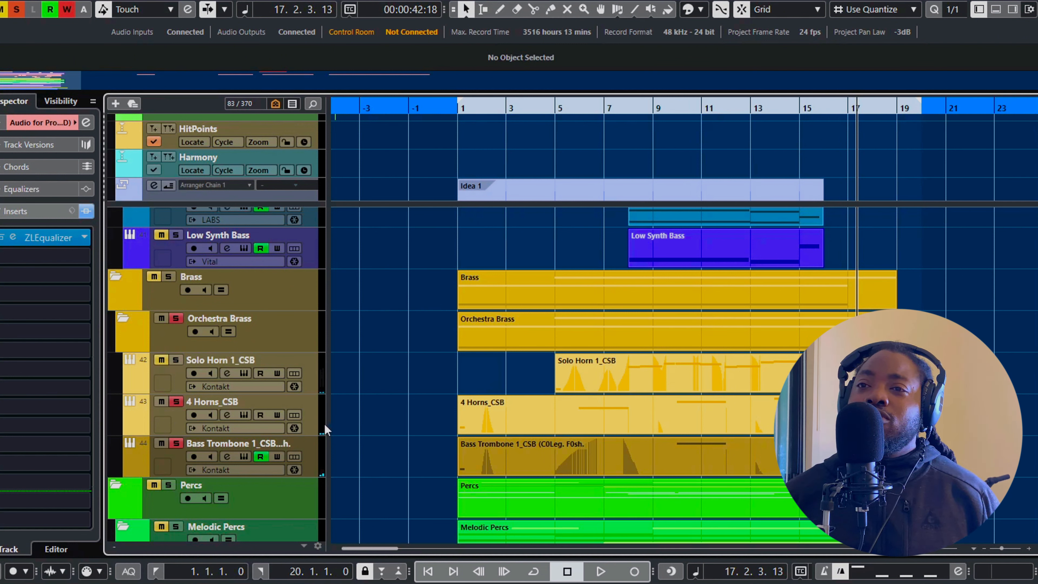
click(317, 419)
click(321, 455)
click(319, 434)
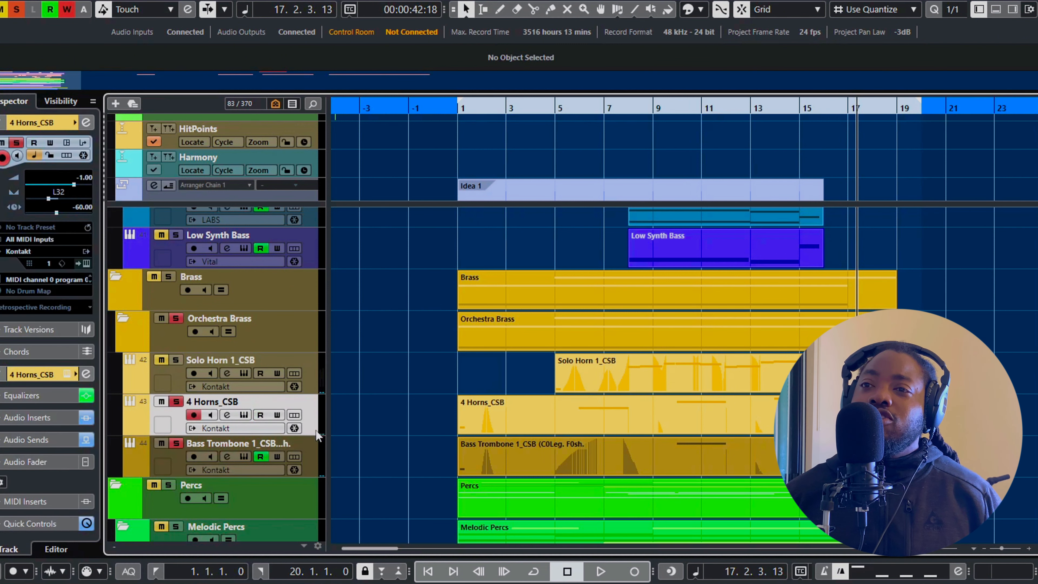
click(179, 320)
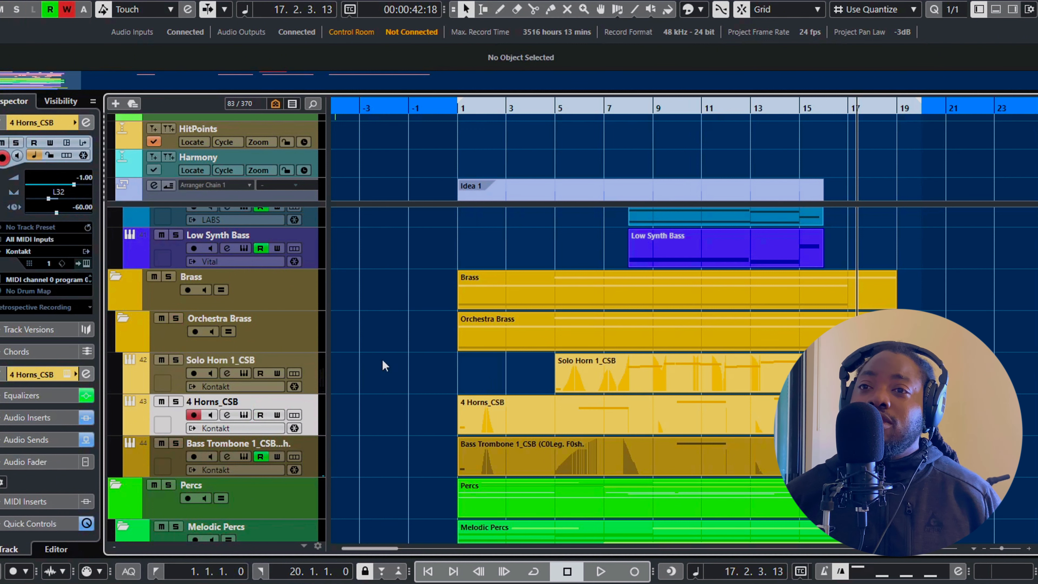
Return the playhead to bar 1 and solo the EPIC DRUMS folder
scroll(442, 357, up, 3)
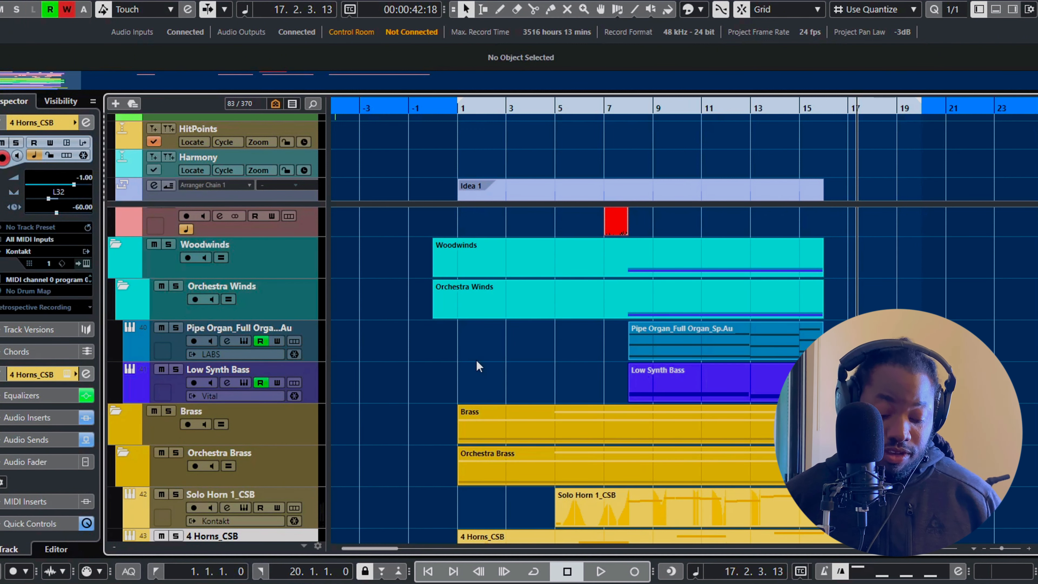
key(KP_Decimal)
scroll(476, 359, up, 20)
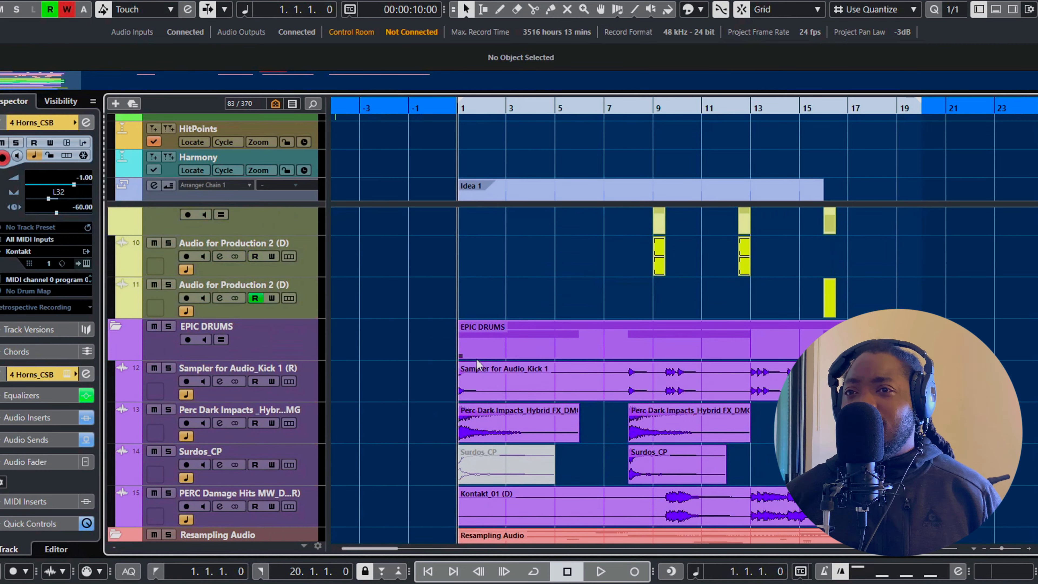
scroll(476, 360, down, 20)
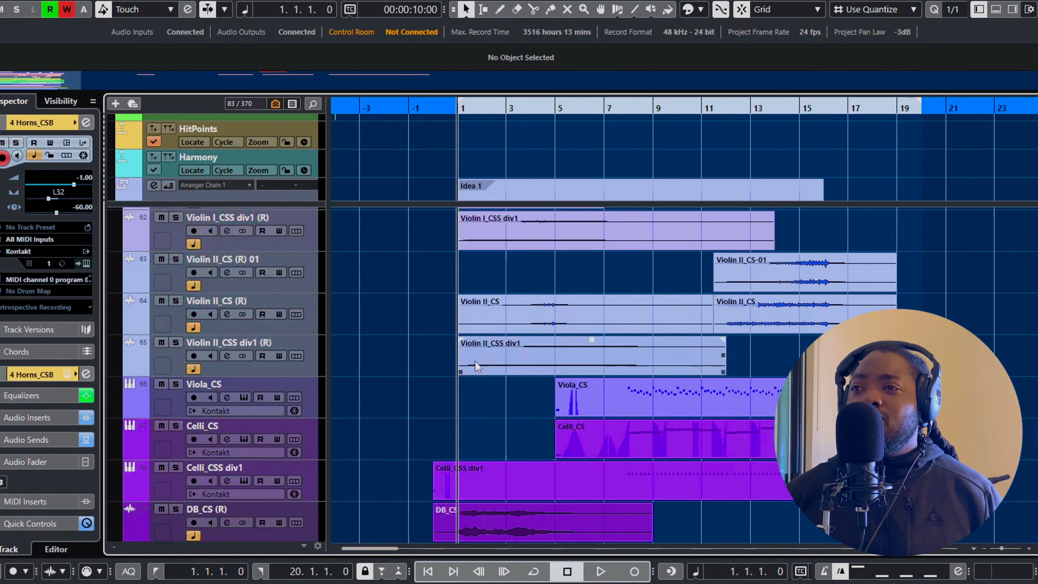
scroll(475, 361, down, 3)
scroll(475, 360, up, 10)
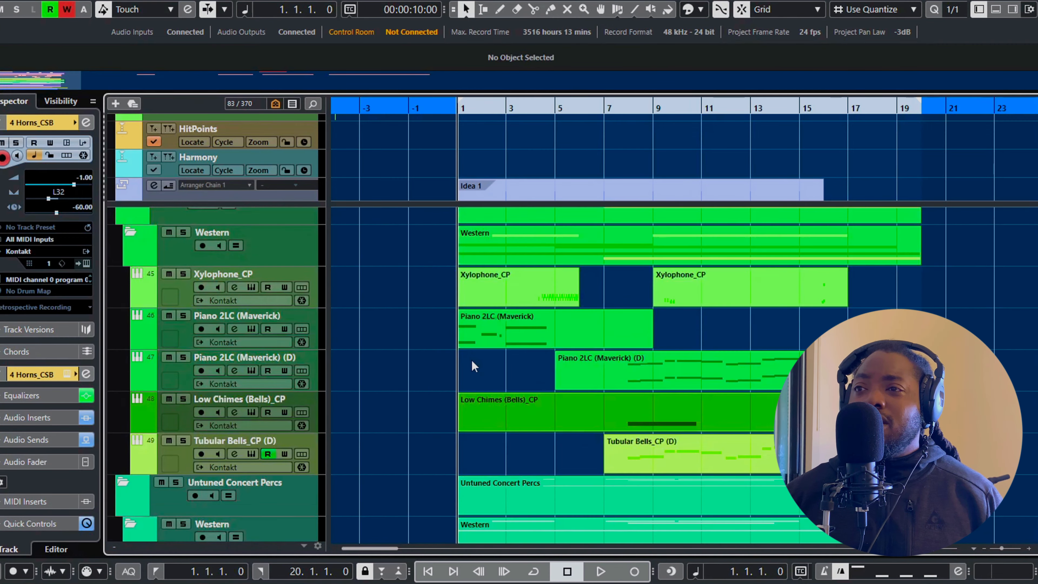
scroll(472, 361, up, 10)
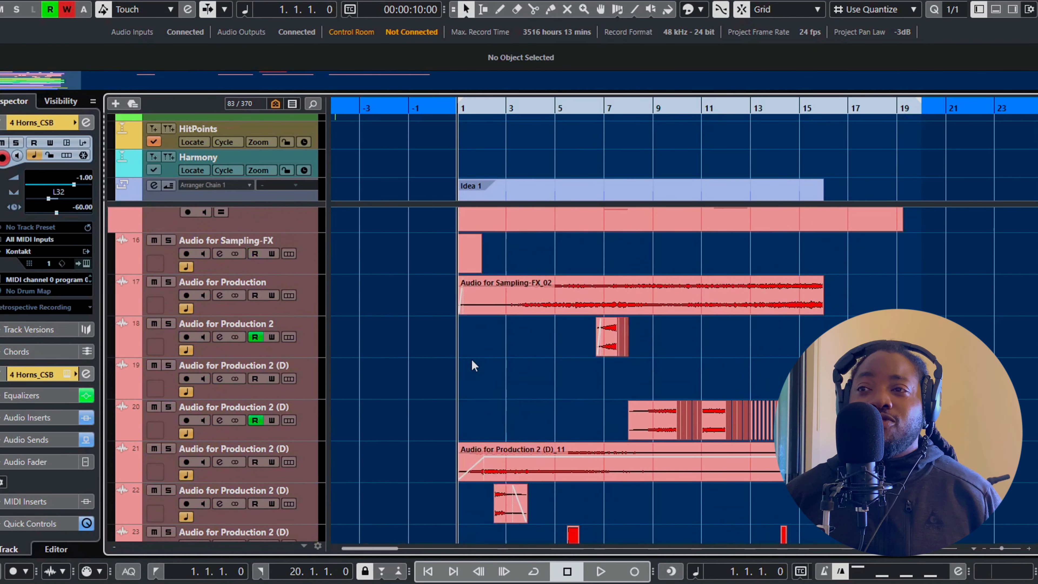
scroll(471, 358, up, 6)
ctrl+scroll(486, 367, up, 2)
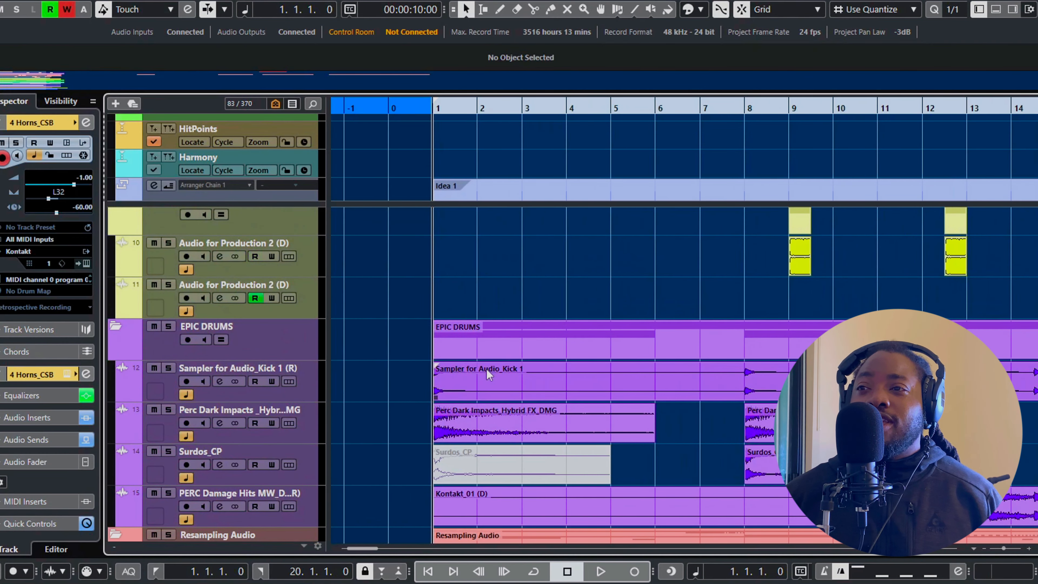
ctrl+scroll(487, 372, down, 1)
scroll(370, 325, down, 2)
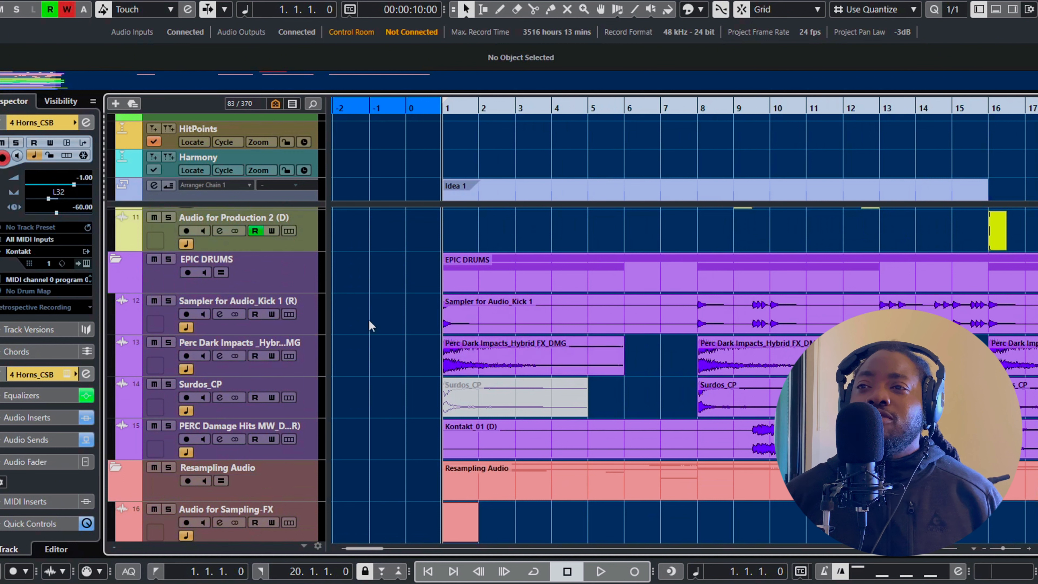
click(169, 260)
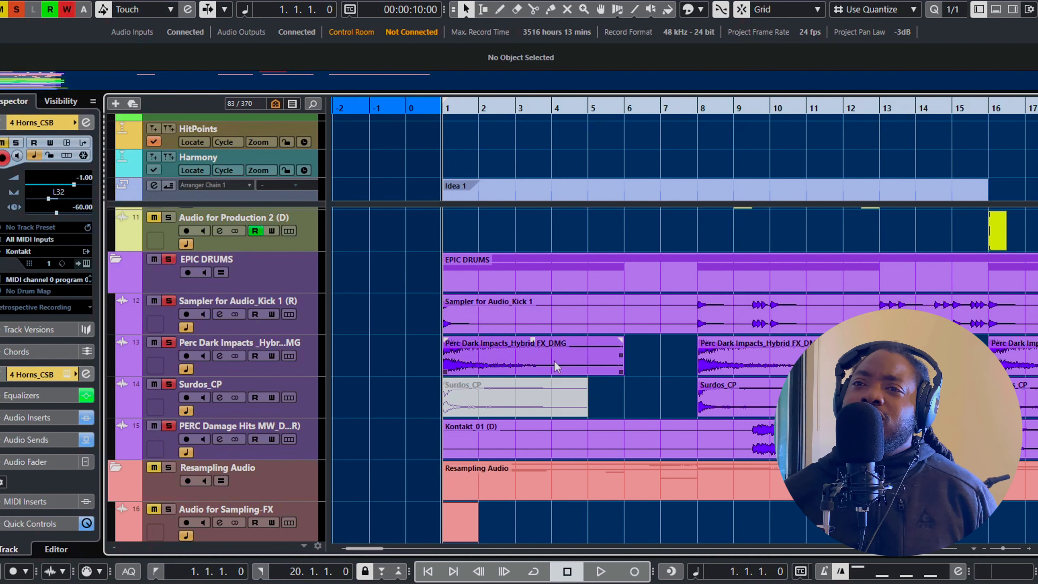
Look over the kick, Perc Dark Impacts, Surdos and PERC Damage Hits tracks and play the soloed drums from bar 1 to bar 18
click(311, 313)
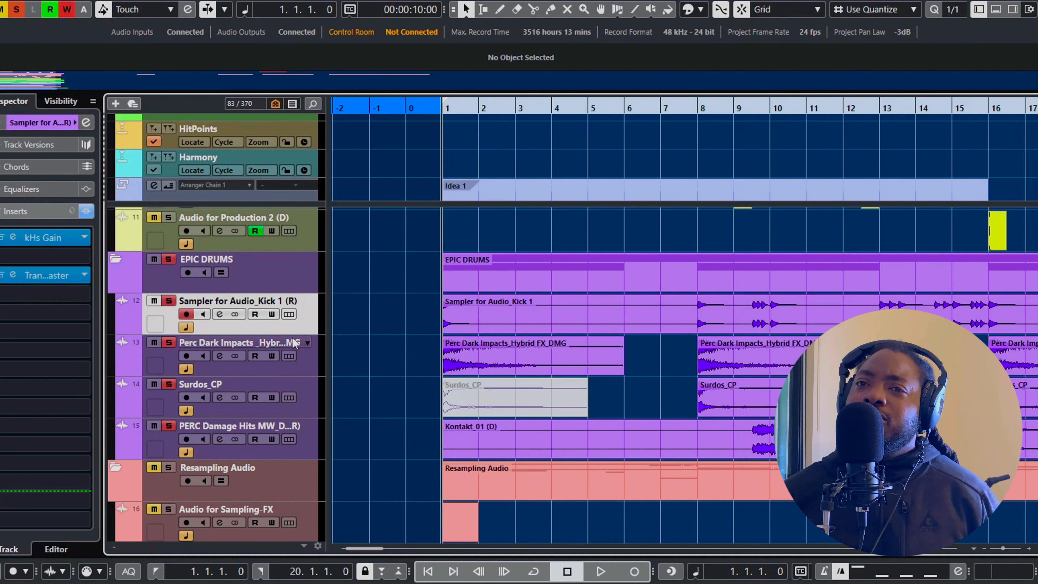
click(316, 359)
click(318, 404)
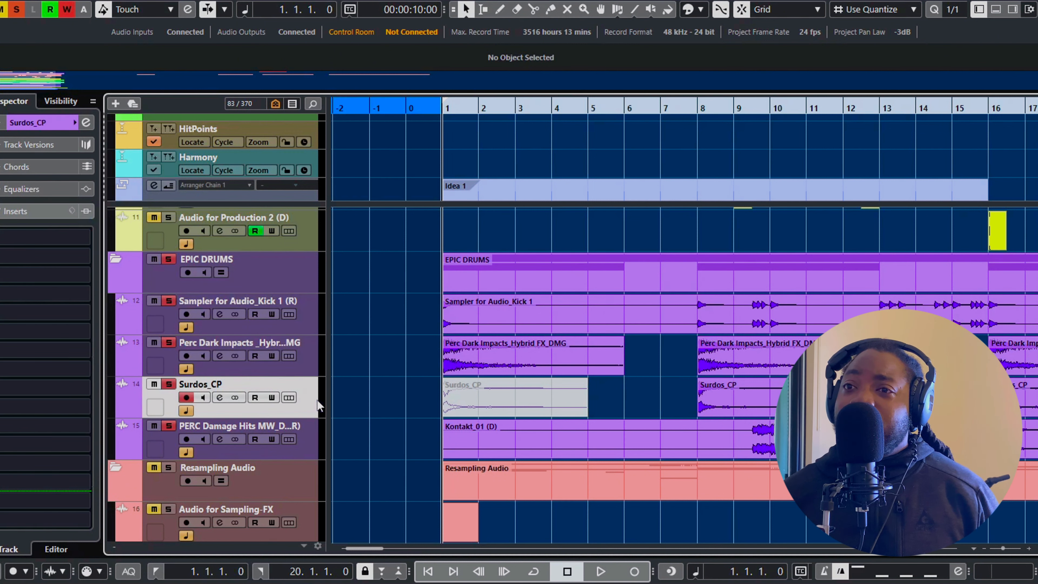
click(318, 436)
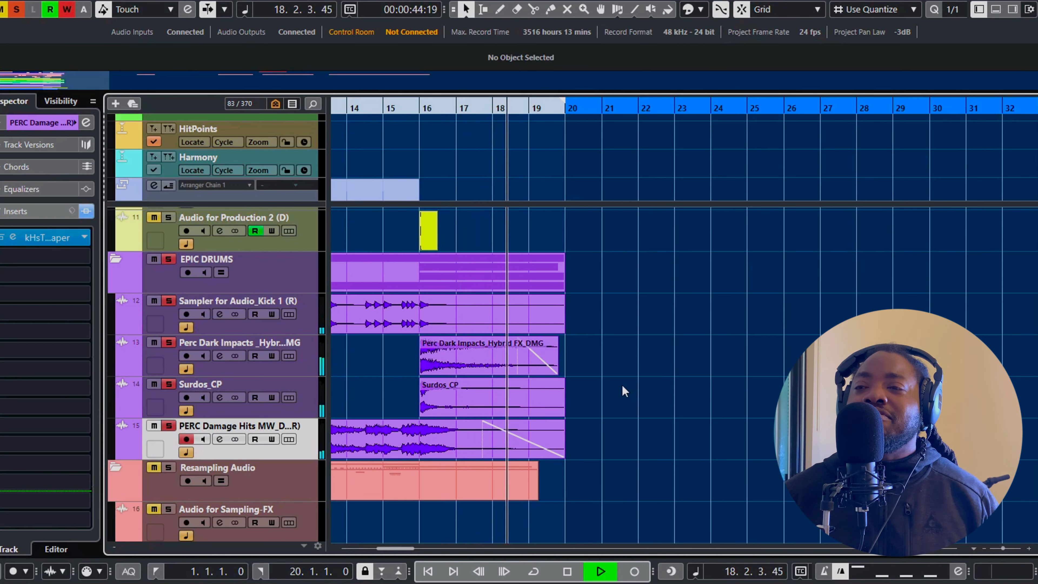
key(space)
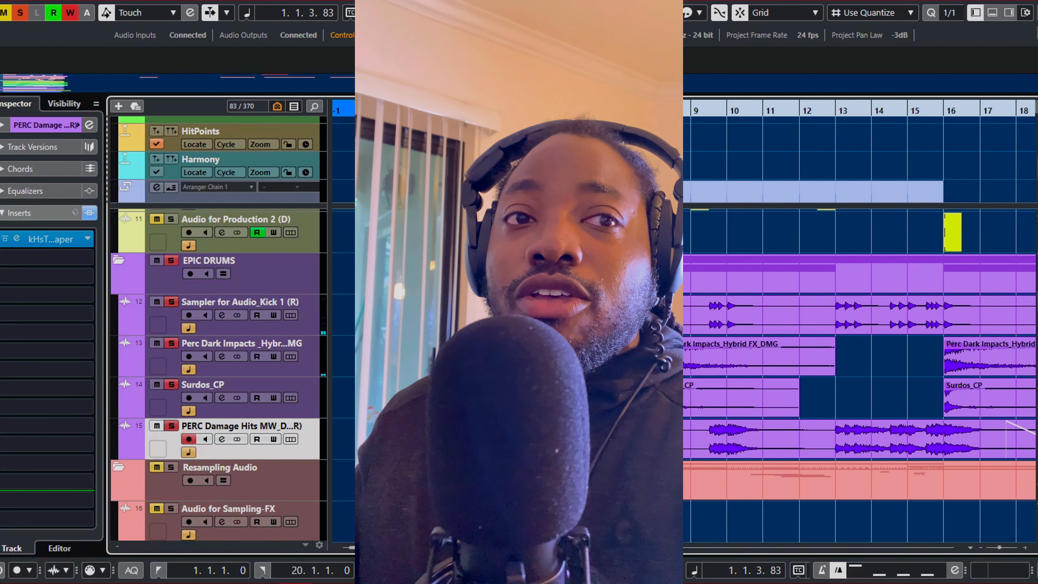